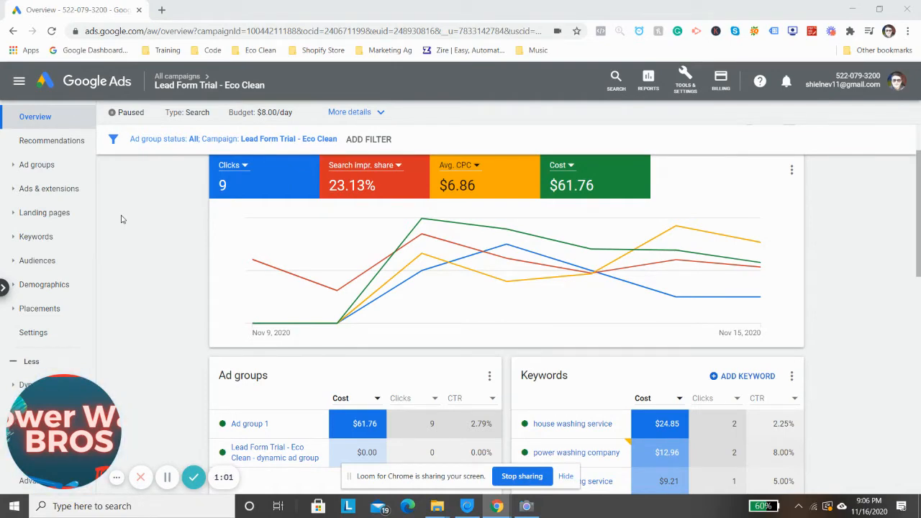
Review the overview of the Lead Form Trial - Eco Clean campaign and the available tools and settings
{"action": "scroll", "coordinate": [121, 218], "scroll_direction": "up", "scroll_amount": 2}
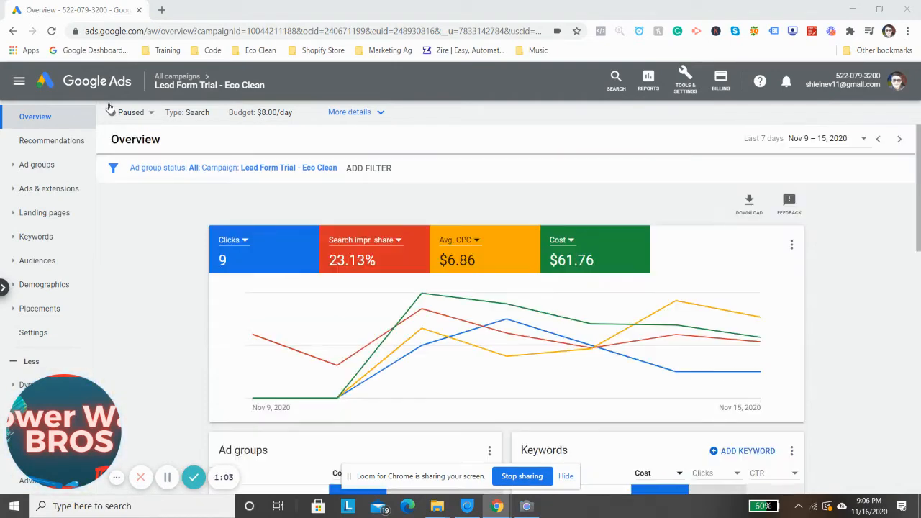
{"action": "scroll", "coordinate": [61, 144], "scroll_direction": "down", "scroll_amount": 1}
{"action": "scroll", "coordinate": [61, 137], "scroll_direction": "up", "scroll_amount": 1}
{"action": "left_click", "coordinate": [61, 141]}
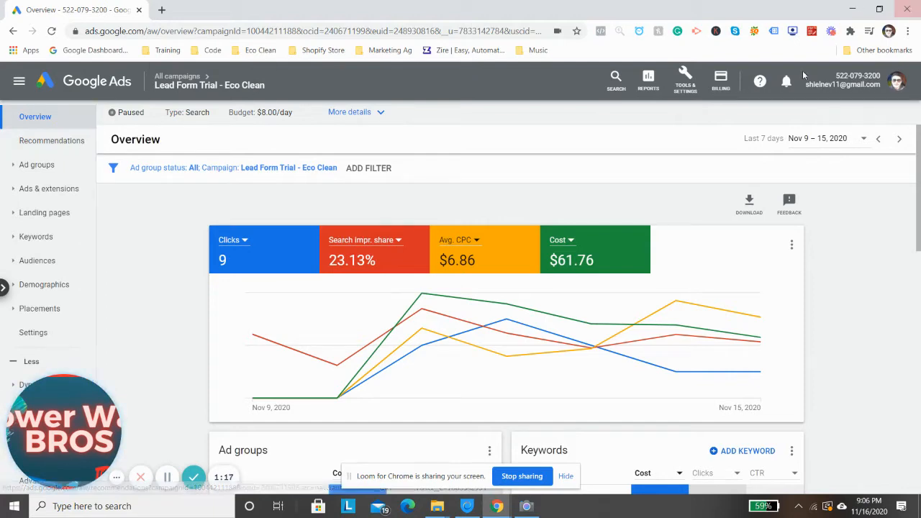
{"action": "left_click", "coordinate": [678, 80]}
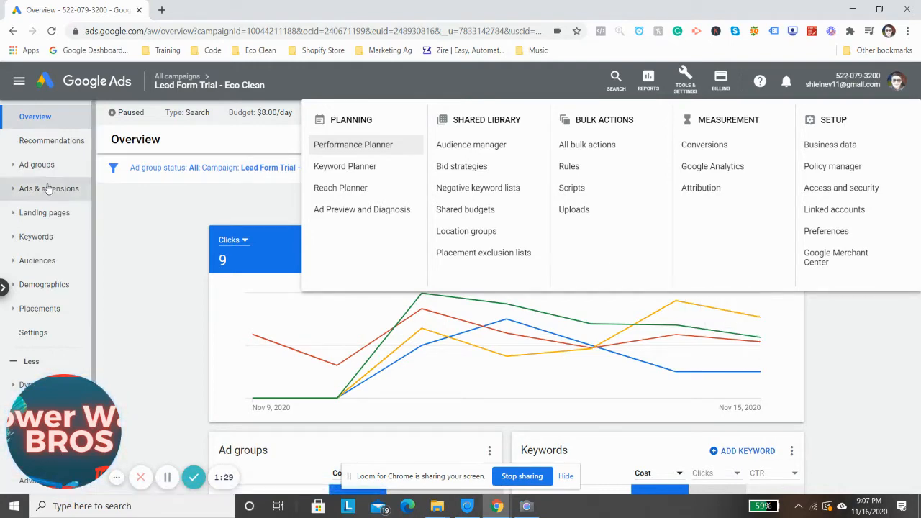
{"action": "left_click", "coordinate": [126, 218]}
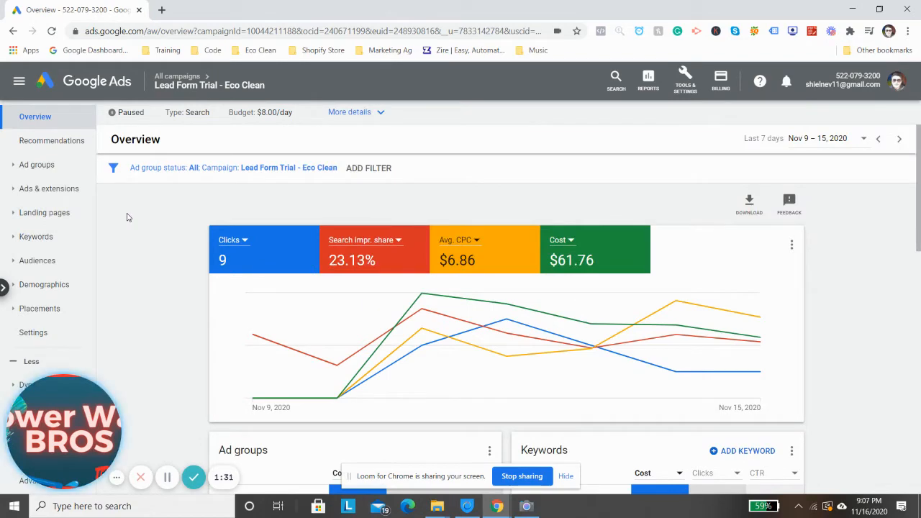
{"action": "scroll", "coordinate": [230, 215], "scroll_direction": "down", "scroll_amount": 4}
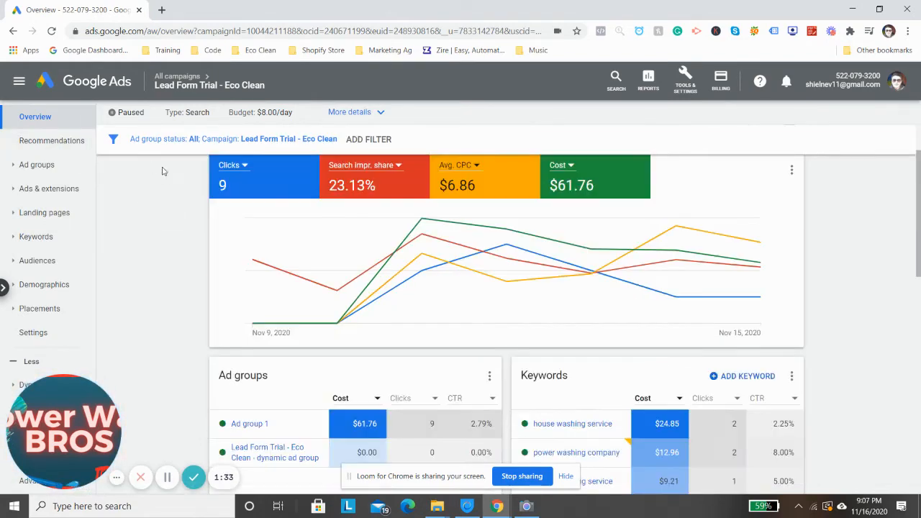
{"action": "scroll", "coordinate": [233, 230], "scroll_direction": "up", "scroll_amount": 3}
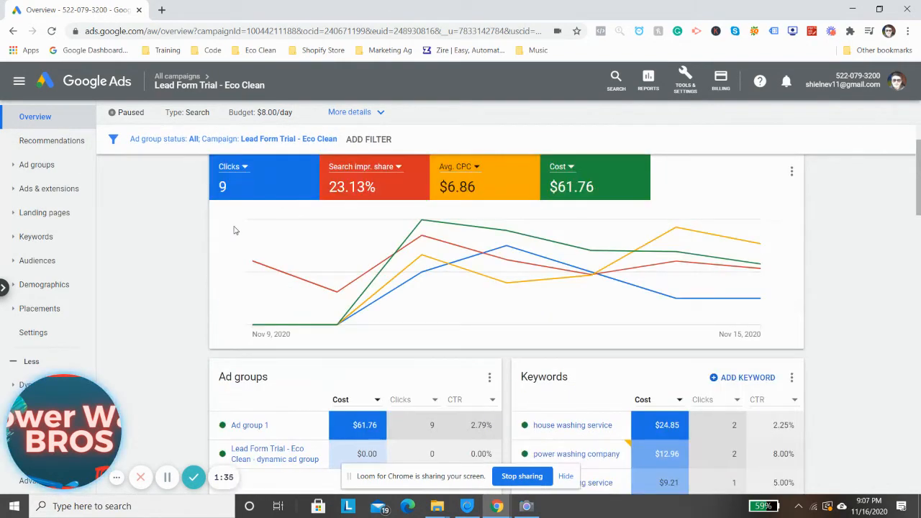
{"action": "scroll", "coordinate": [230, 244], "scroll_direction": "up", "scroll_amount": 1}
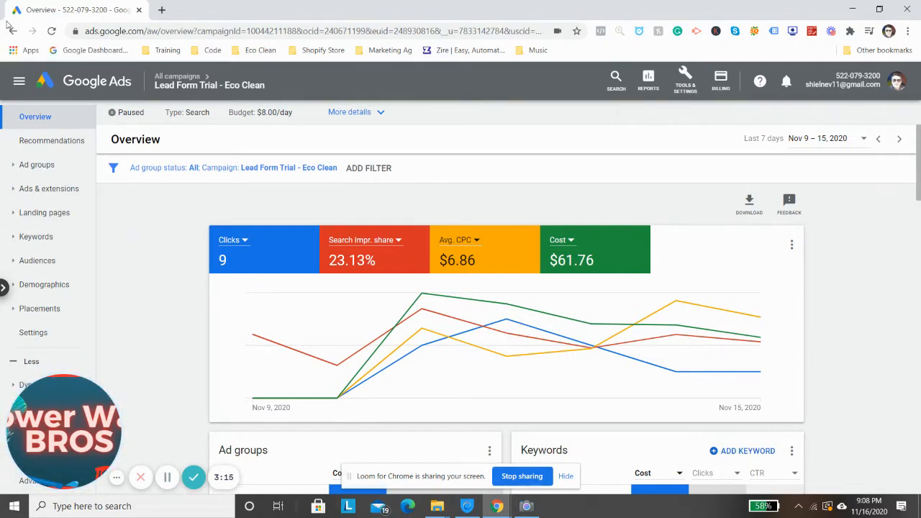
Review the performance overviews of the Interior Disinfection and New Website traffic campaigns
{"action": "left_click", "coordinate": [19, 80]}
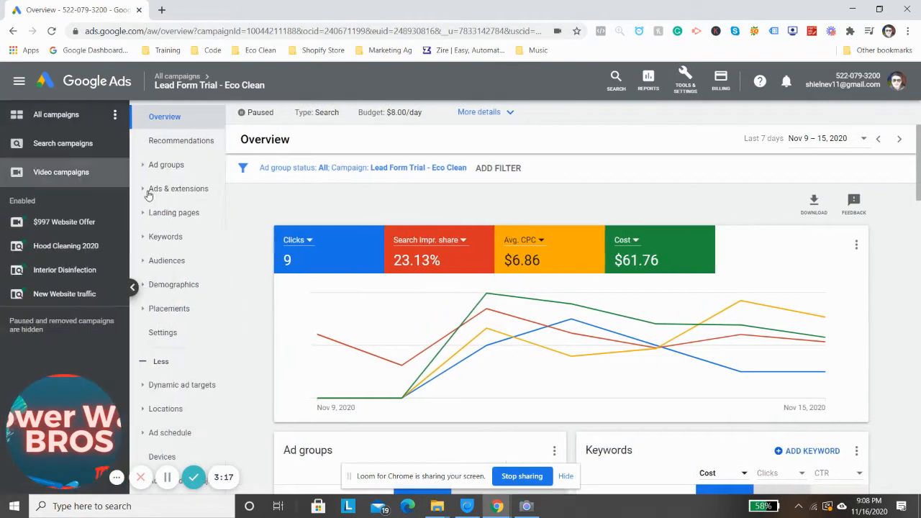
{"action": "left_click", "coordinate": [83, 277]}
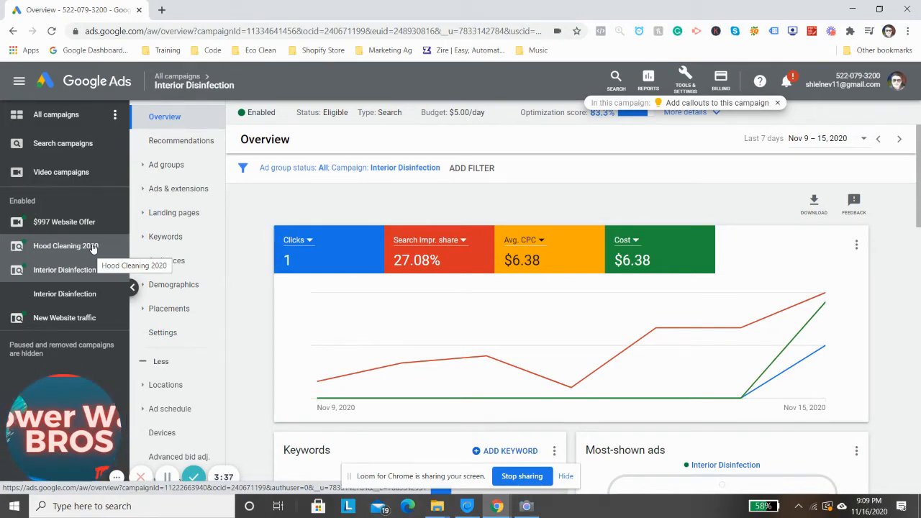
{"action": "scroll", "coordinate": [397, 262], "scroll_direction": "down", "scroll_amount": 4}
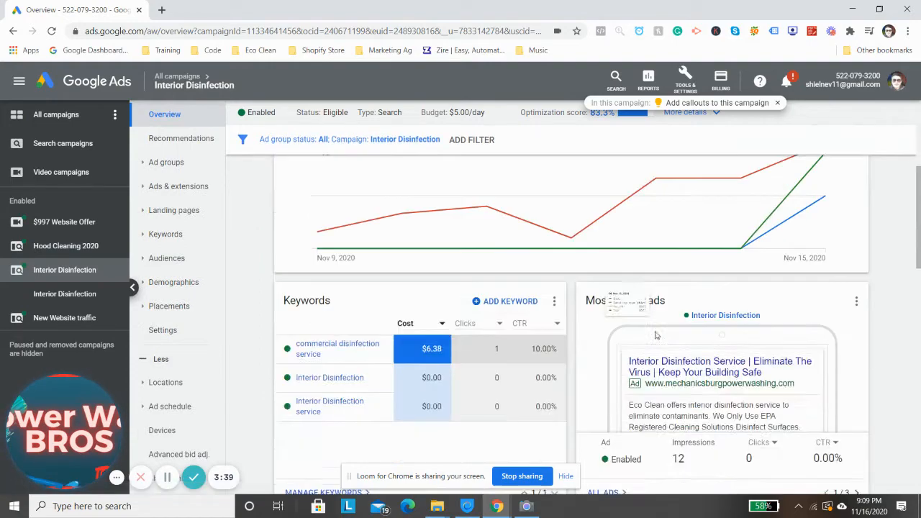
{"action": "scroll", "coordinate": [919, 332], "scroll_direction": "up", "scroll_amount": 4}
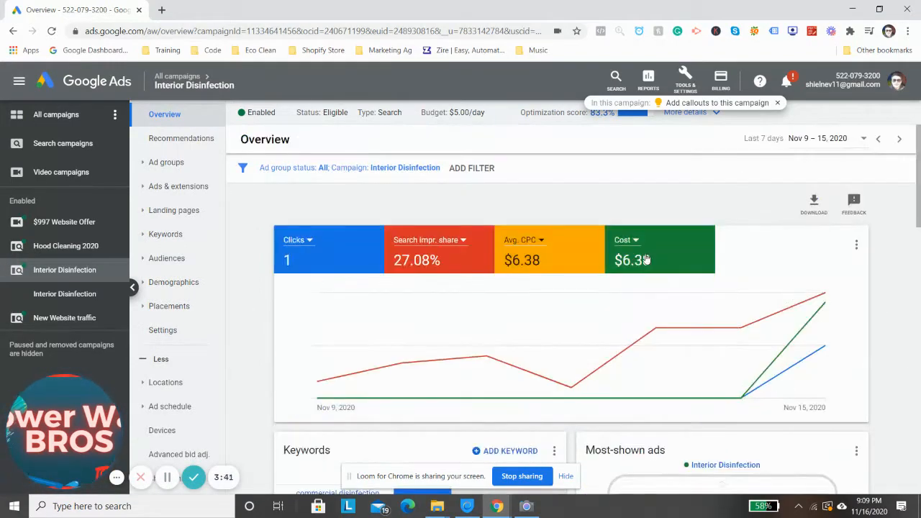
{"action": "scroll", "coordinate": [212, 269], "scroll_direction": "down", "scroll_amount": 1}
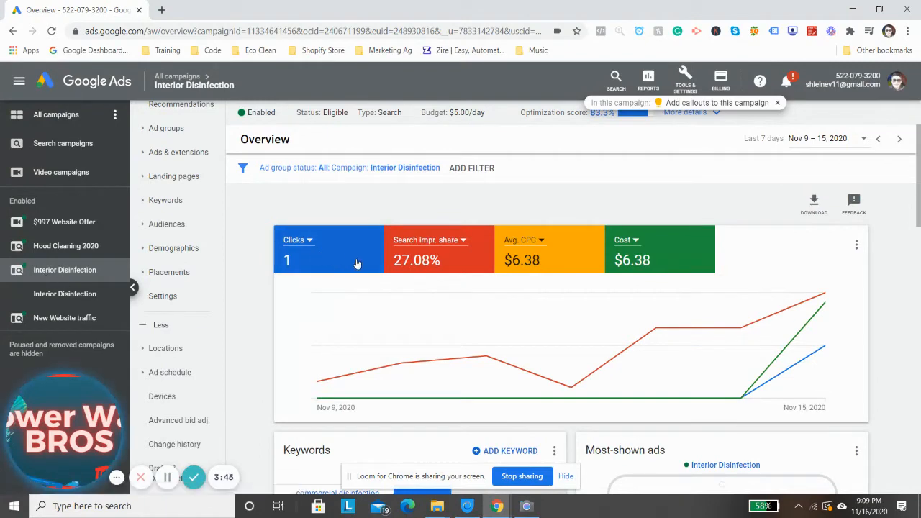
{"action": "left_click", "coordinate": [66, 318]}
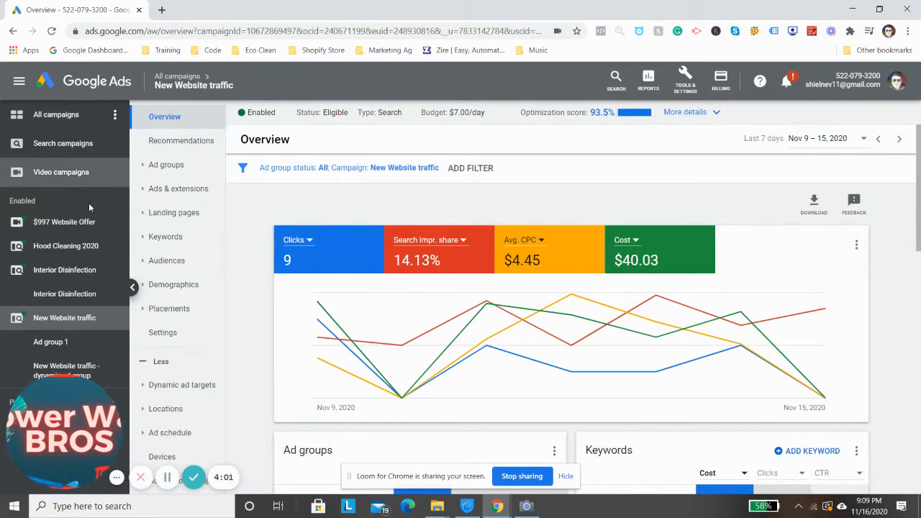
Start a new campaign from all campaigns with the Website traffic goal and the Search campaign type
{"action": "left_click", "coordinate": [66, 120]}
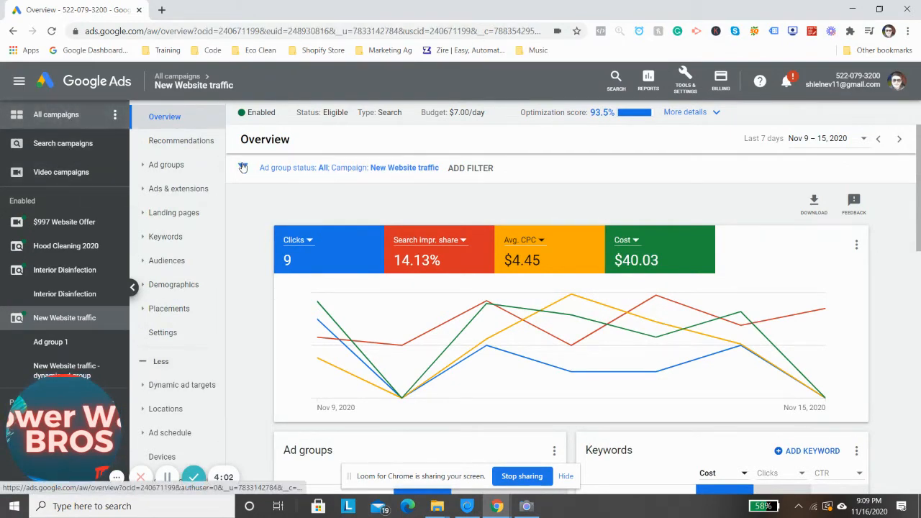
{"action": "left_click", "coordinate": [302, 180]}
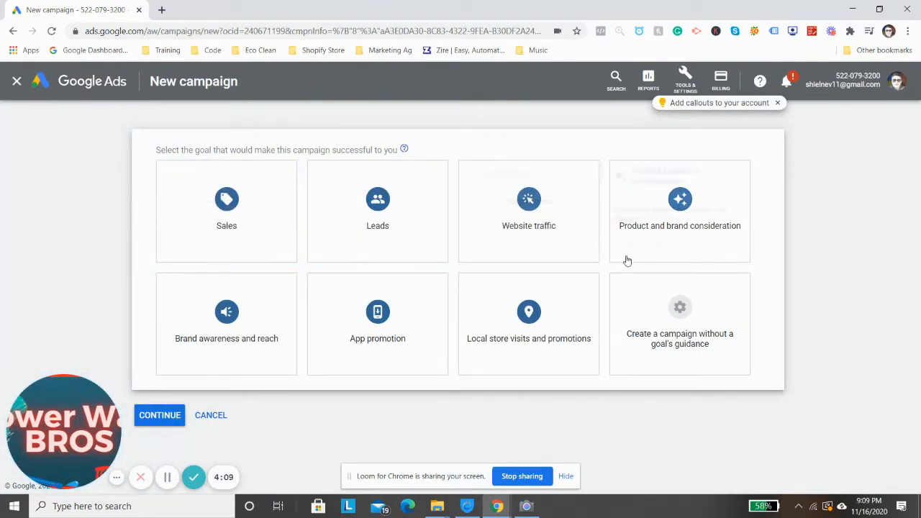
{"action": "left_click", "coordinate": [504, 249]}
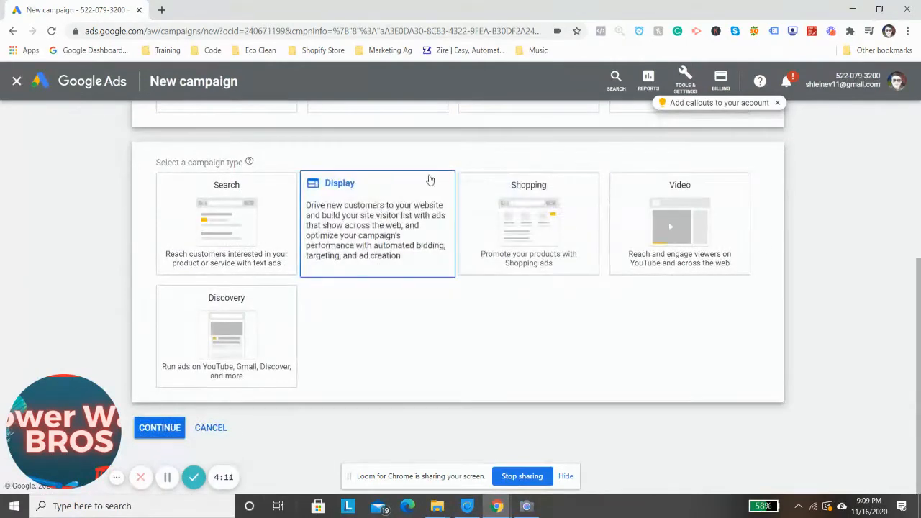
{"action": "left_click", "coordinate": [163, 218]}
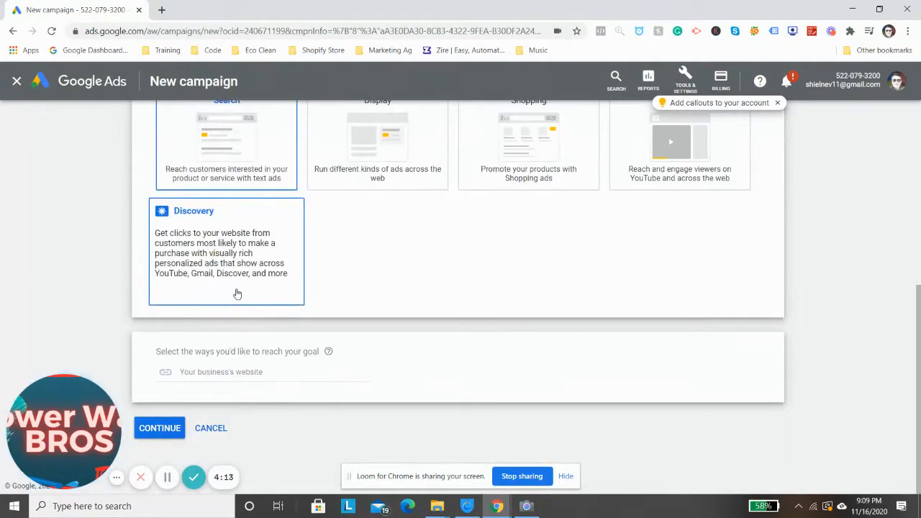
{"action": "scroll", "coordinate": [238, 288], "scroll_direction": "up", "scroll_amount": 2}
{"action": "scroll", "coordinate": [216, 287], "scroll_direction": "down", "scroll_amount": 2}
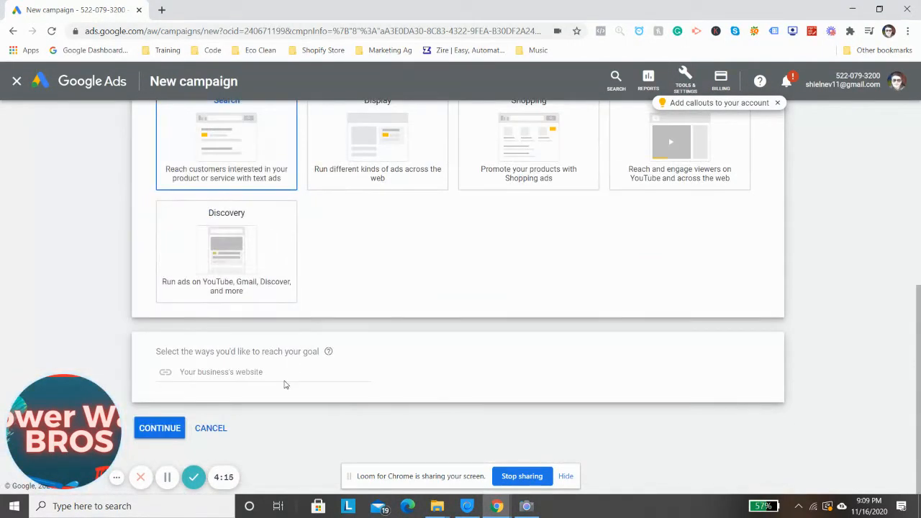
Open mechanicsburgpowerwashing.com in a new browser tab and go to its Gutter Cleaning service page
{"action": "left_click", "coordinate": [160, 11]}
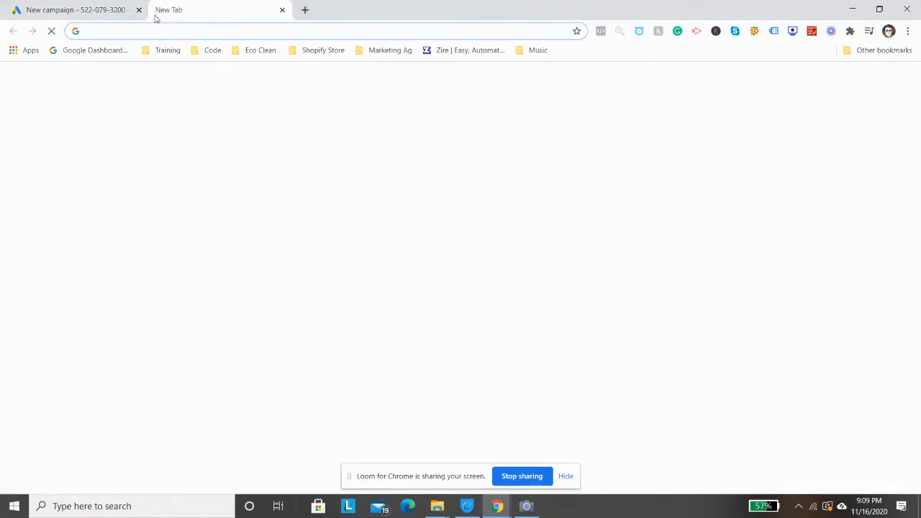
{"action": "type", "text": "mech"}
{"action": "key", "text": "Return"}
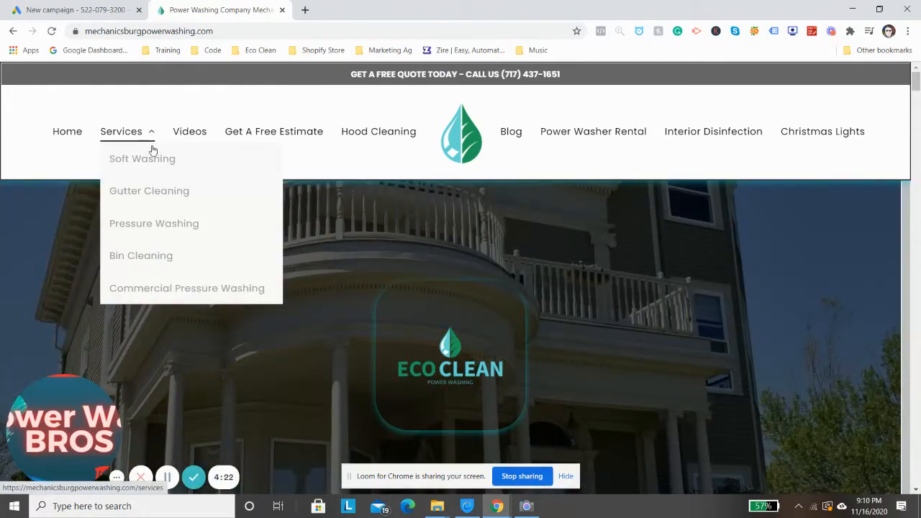
{"action": "left_click", "coordinate": [153, 148]}
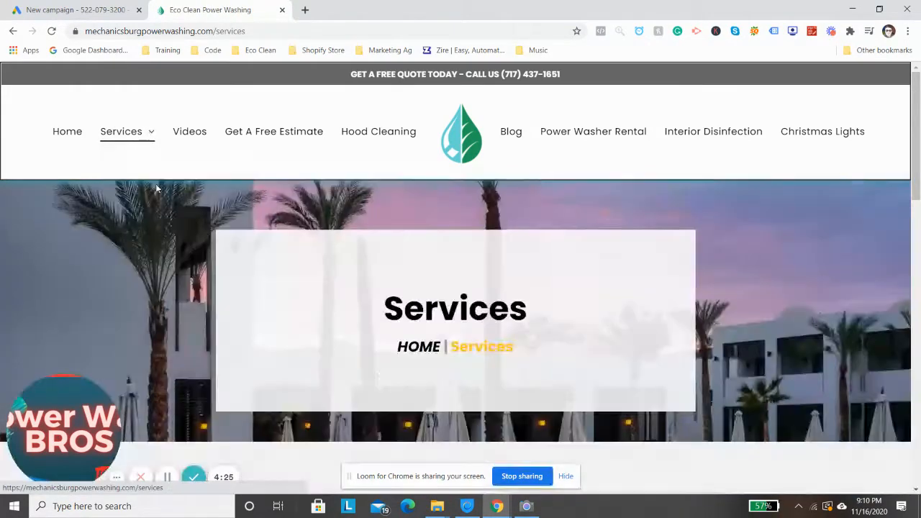
{"action": "mouse_move", "coordinate": [147, 138]}
{"action": "left_click", "coordinate": [146, 192]}
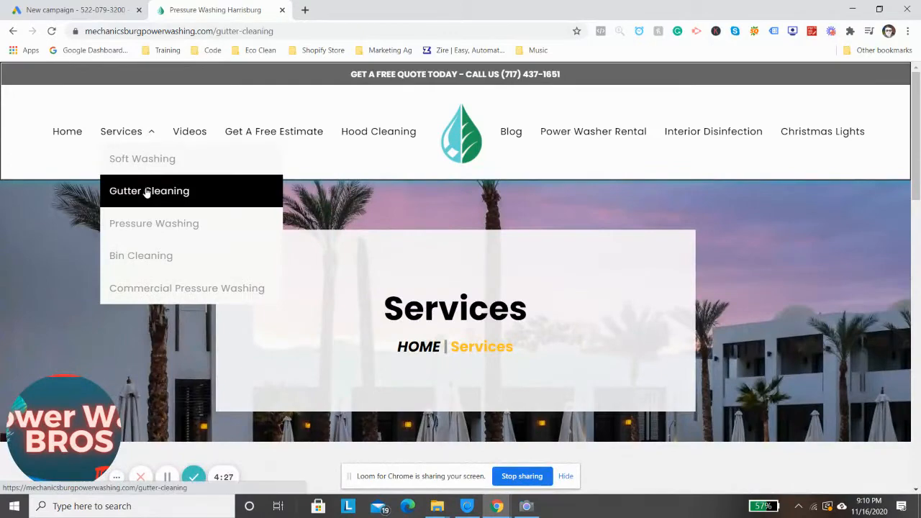
Look through the Gutter Cleaning page and copy its web address
{"action": "scroll", "coordinate": [504, 199], "scroll_direction": "down", "scroll_amount": 3}
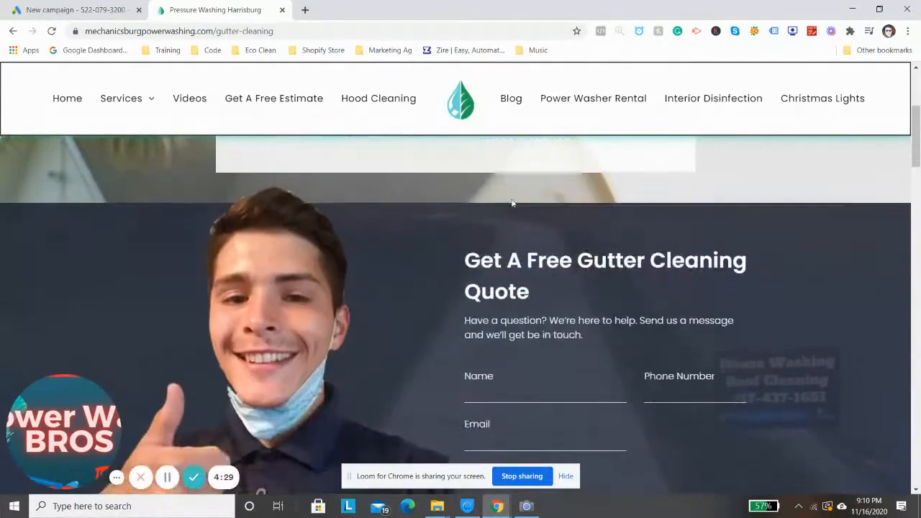
{"action": "scroll", "coordinate": [532, 205], "scroll_direction": "down", "scroll_amount": 5}
{"action": "scroll", "coordinate": [489, 227], "scroll_direction": "down", "scroll_amount": 4}
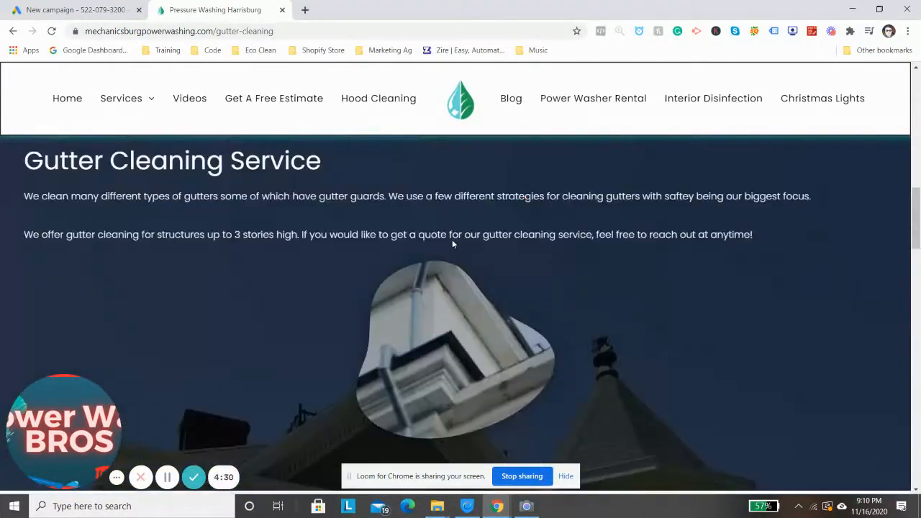
{"action": "scroll", "coordinate": [452, 239], "scroll_direction": "down", "scroll_amount": 4}
{"action": "scroll", "coordinate": [451, 219], "scroll_direction": "up", "scroll_amount": 3}
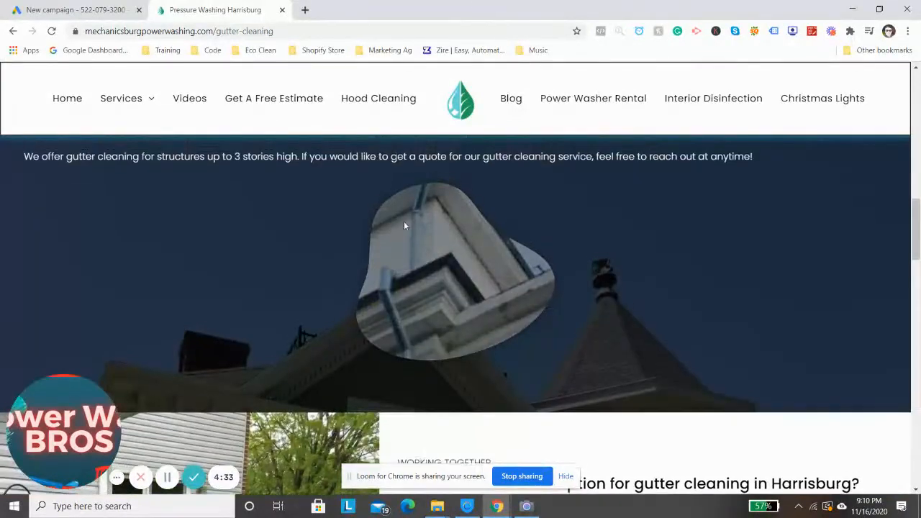
{"action": "scroll", "coordinate": [404, 226], "scroll_direction": "up", "scroll_amount": 12}
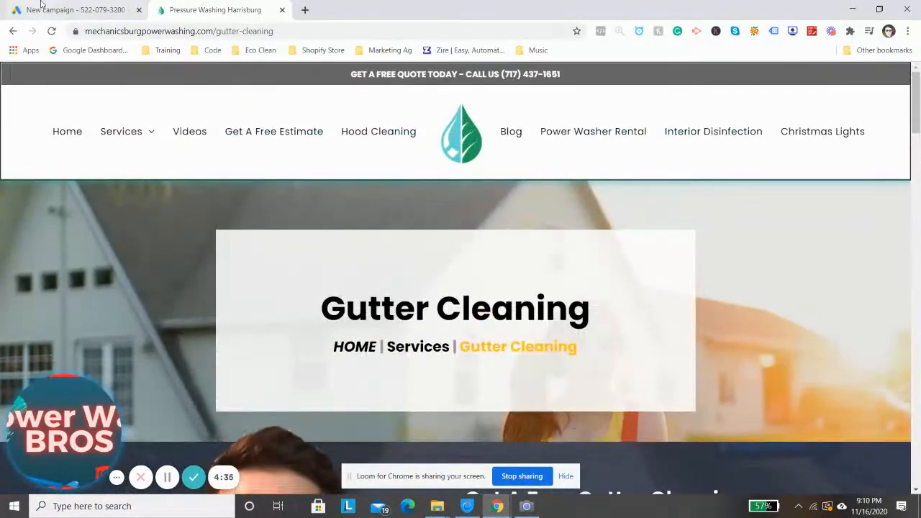
{"action": "right_click", "coordinate": [199, 31]}
{"action": "key", "text": "ctrl+c"}
{"action": "left_click", "coordinate": [225, 117]}
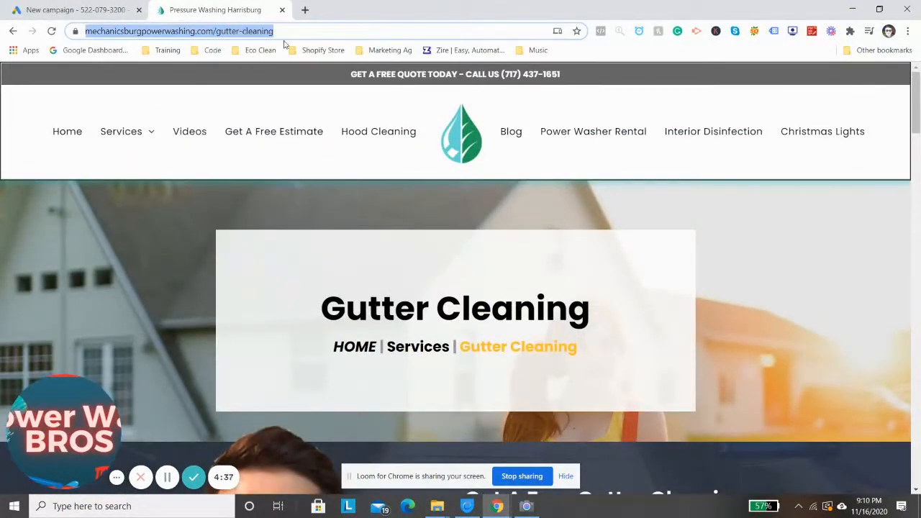
Examine the free quote form, the selling points and the footer of the Gutter Cleaning page
{"action": "scroll", "coordinate": [481, 282], "scroll_direction": "down", "scroll_amount": 5}
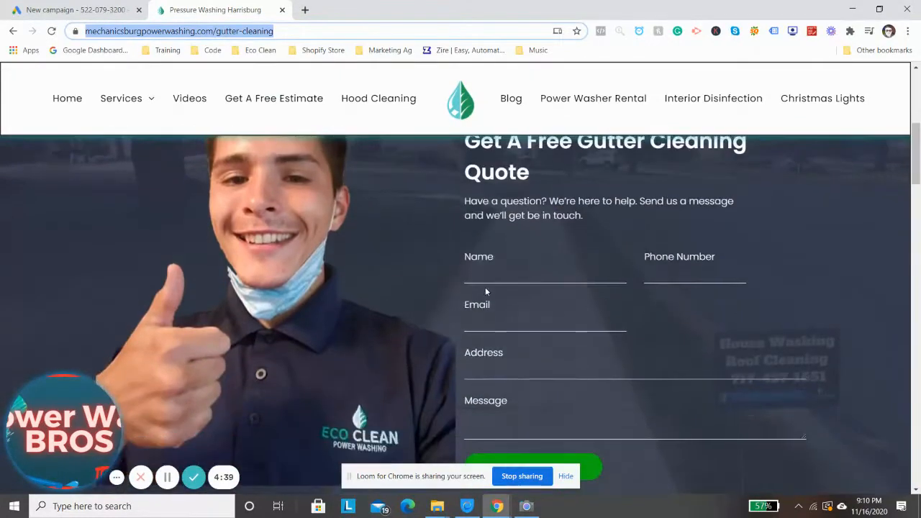
{"action": "left_click_drag", "start_coordinate": [416, 217], "coordinate": [732, 470]}
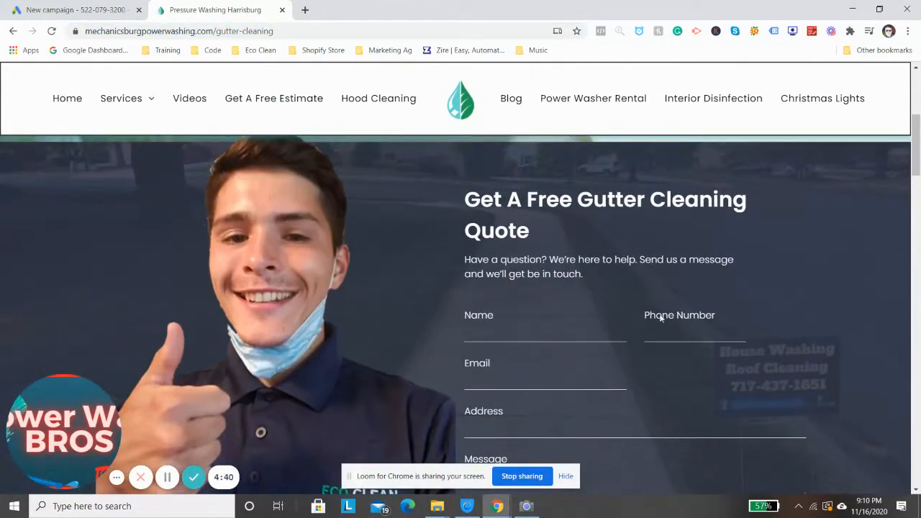
{"action": "left_click", "coordinate": [522, 325]}
{"action": "scroll", "coordinate": [638, 312], "scroll_direction": "down", "scroll_amount": 12}
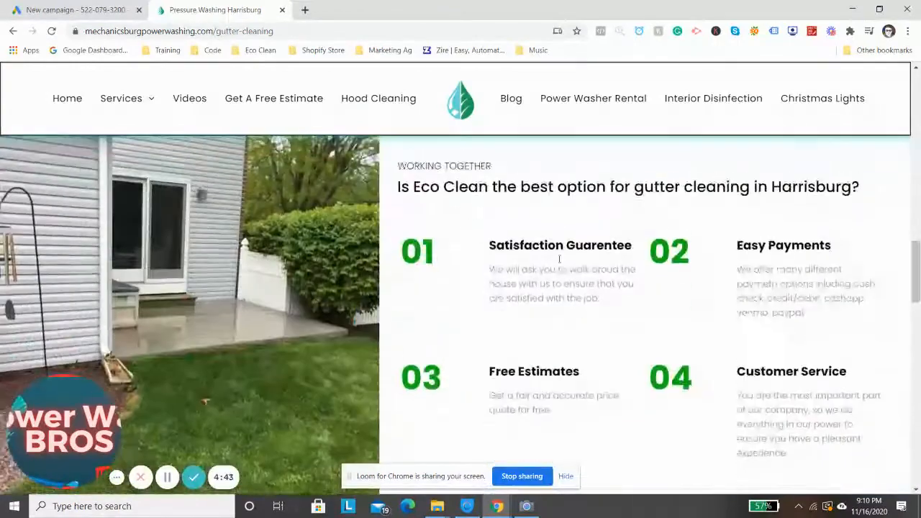
{"action": "scroll", "coordinate": [559, 259], "scroll_direction": "down", "scroll_amount": 15}
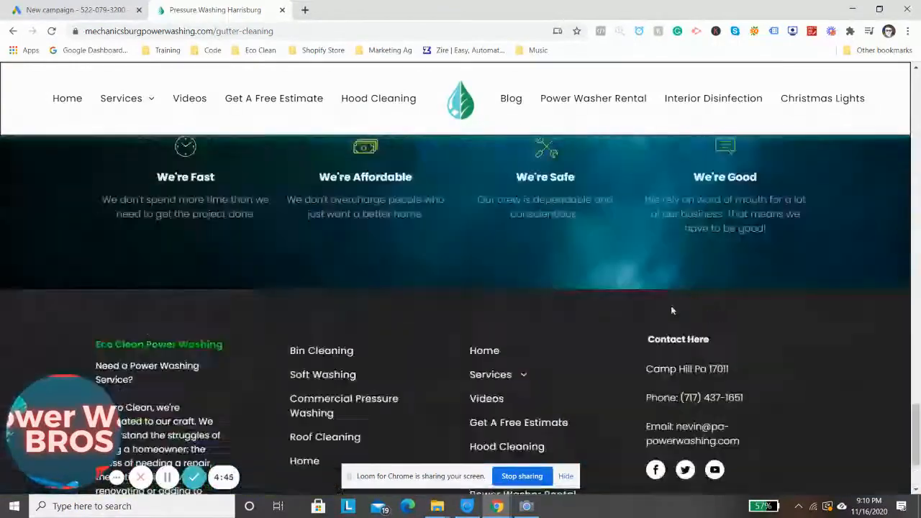
{"action": "scroll", "coordinate": [672, 310], "scroll_direction": "up", "scroll_amount": 20}
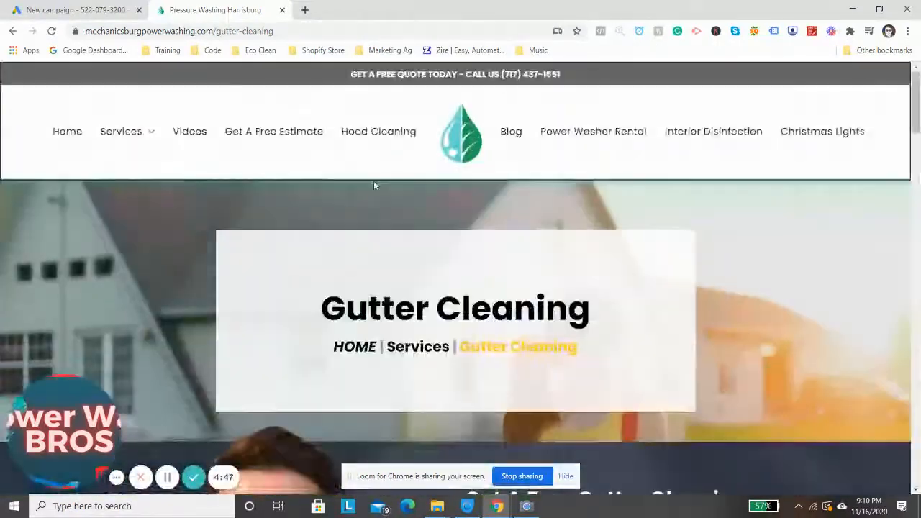
Return to the new campaign, paste the copied gutter-cleaning page address as the business's website, and continue to the campaign settings
{"action": "left_click", "coordinate": [76, 9]}
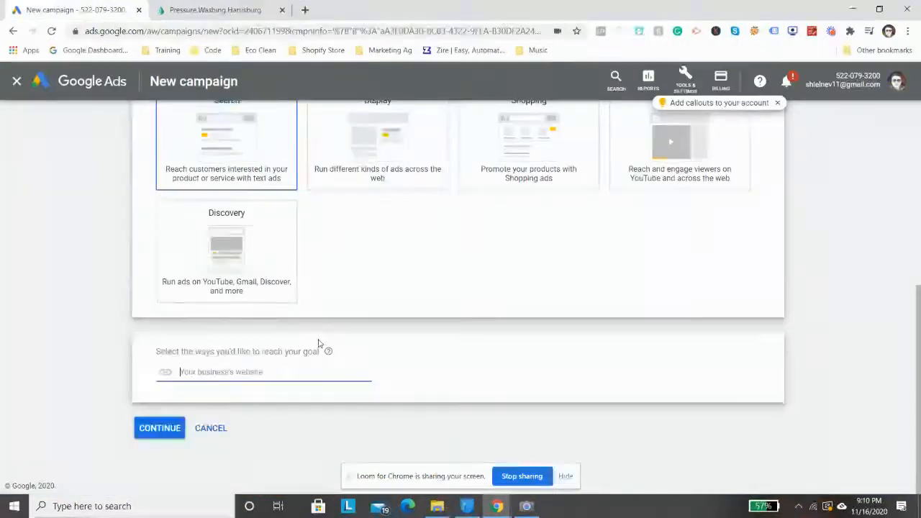
{"action": "right_click", "coordinate": [206, 373]}
{"action": "left_click", "coordinate": [270, 279]}
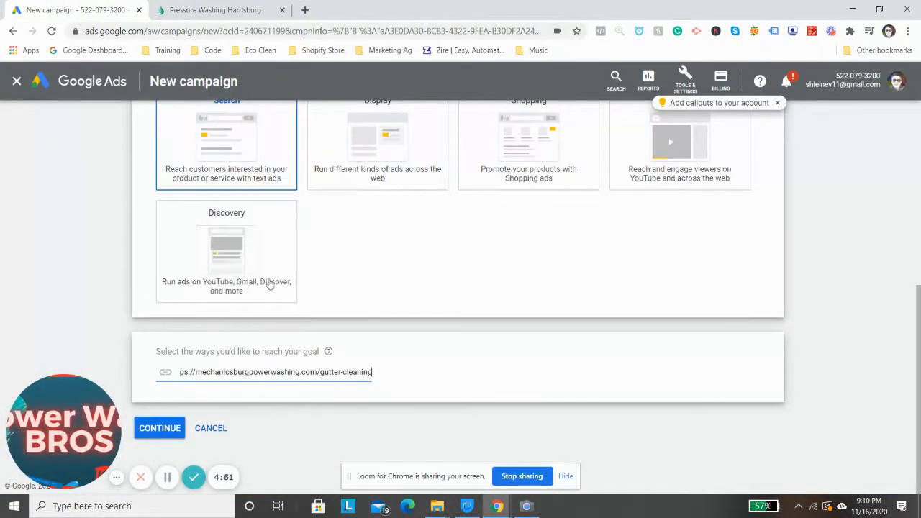
{"action": "left_click", "coordinate": [162, 428]}
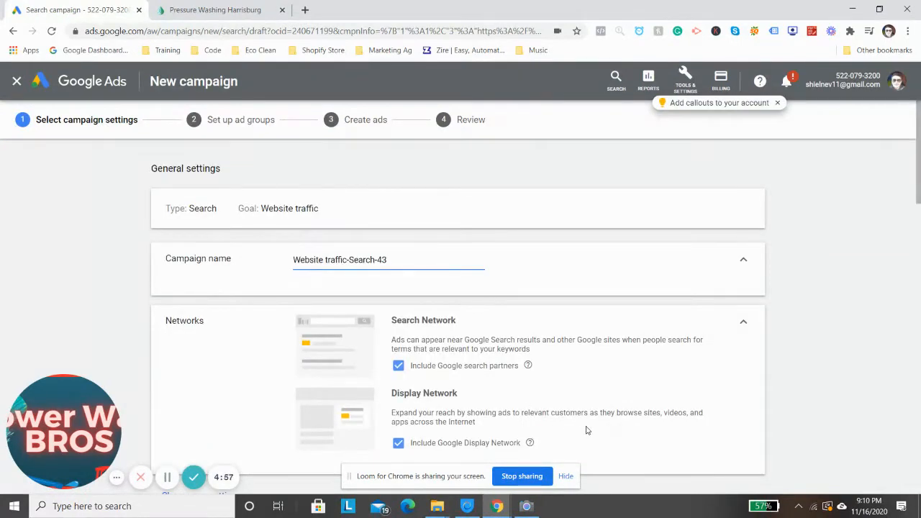
Rename the campaign as Gutter Cleaning
{"action": "triple_click", "coordinate": [382, 261]}
{"action": "type", "text": "Gu"}
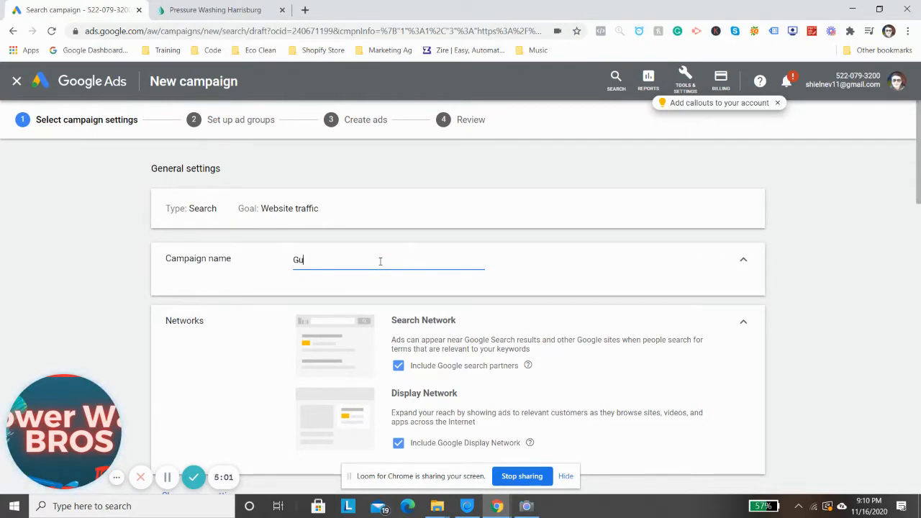
{"action": "type", "text": "tter Cleaninfg"}
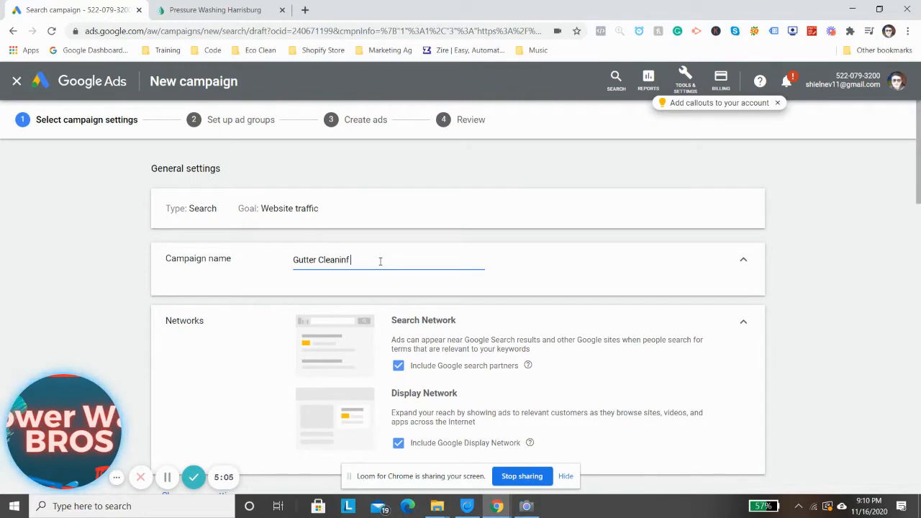
{"action": "key", "text": "BackSpace"}
{"action": "type", "text": "g"}
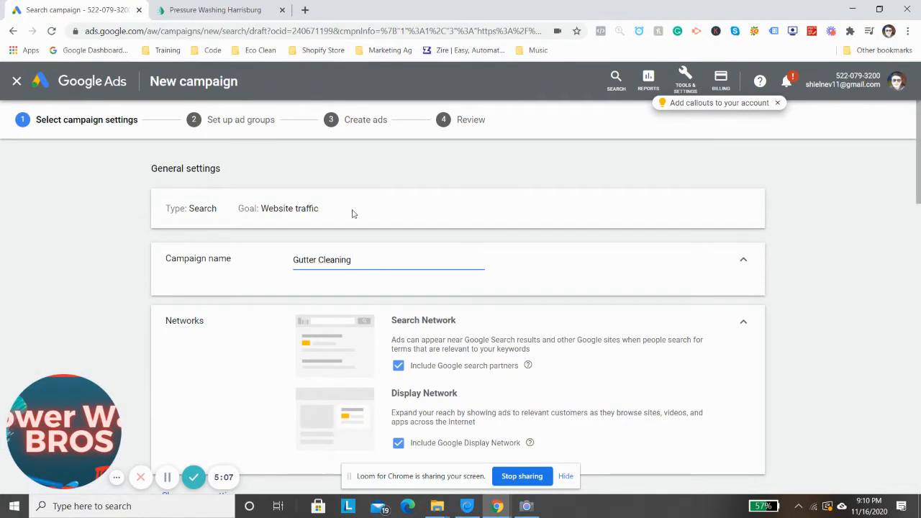
Expand the location options and choose to target another location instead of all countries and territories
{"action": "scroll", "coordinate": [647, 186], "scroll_direction": "down", "scroll_amount": 3}
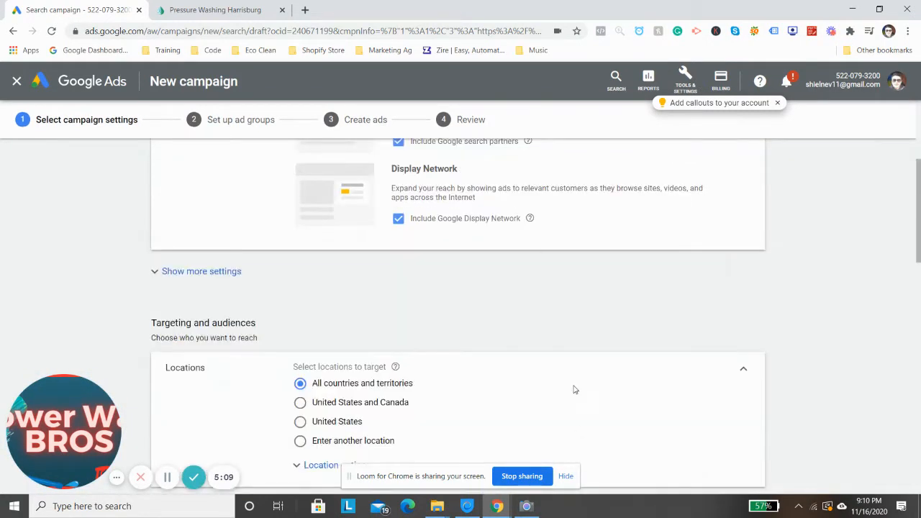
{"action": "scroll", "coordinate": [574, 389], "scroll_direction": "down", "scroll_amount": 1}
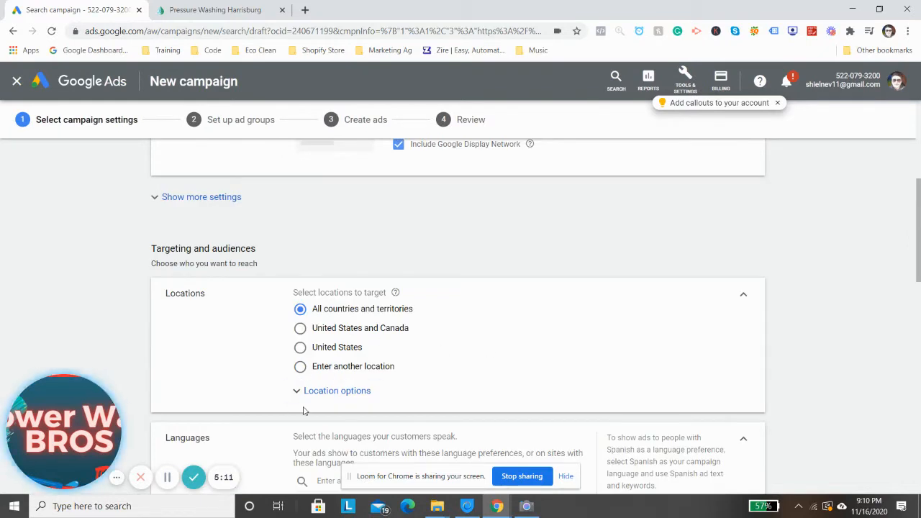
{"action": "left_click", "coordinate": [353, 390]}
{"action": "scroll", "coordinate": [382, 368], "scroll_direction": "down", "scroll_amount": 2}
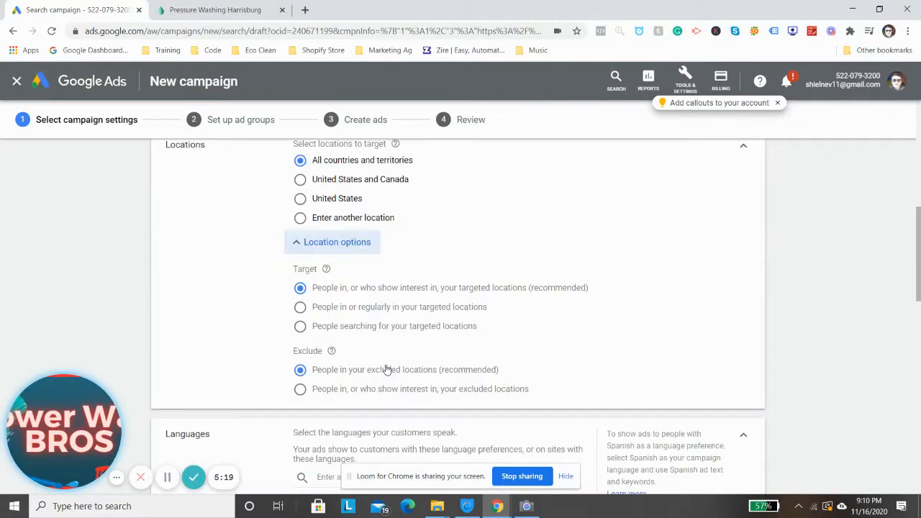
{"action": "scroll", "coordinate": [374, 306], "scroll_direction": "up", "scroll_amount": 1}
{"action": "left_click", "coordinate": [365, 300]}
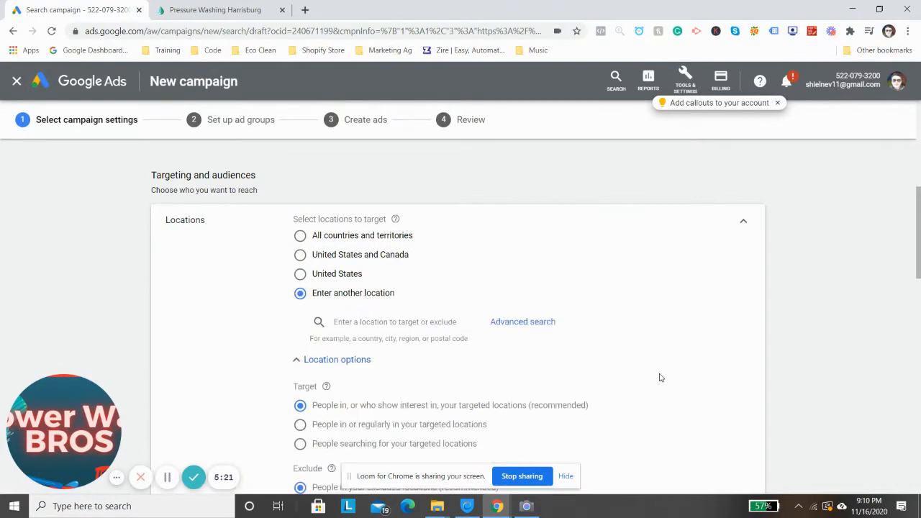
Search for dauphin county and add Dauphin County, Pennsylvania as a targeted location
{"action": "left_click", "coordinate": [408, 325]}
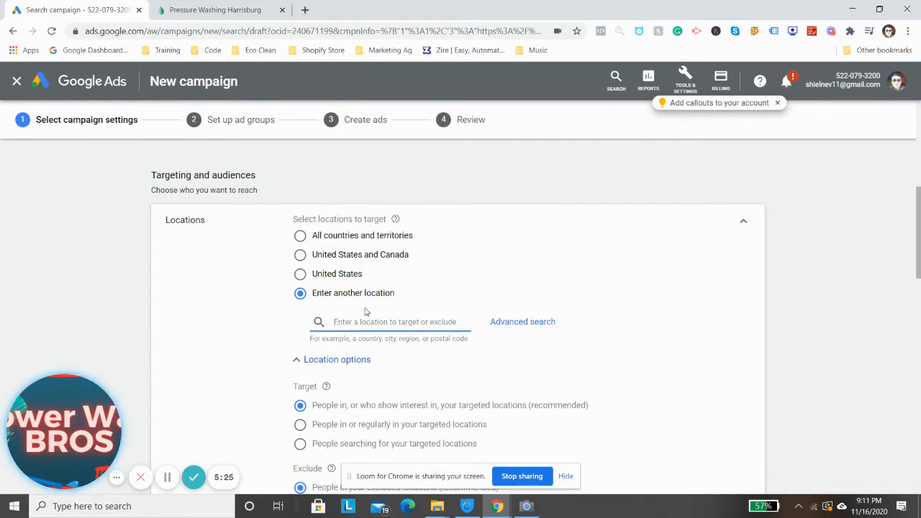
{"action": "scroll", "coordinate": [398, 379], "scroll_direction": "down", "scroll_amount": 1}
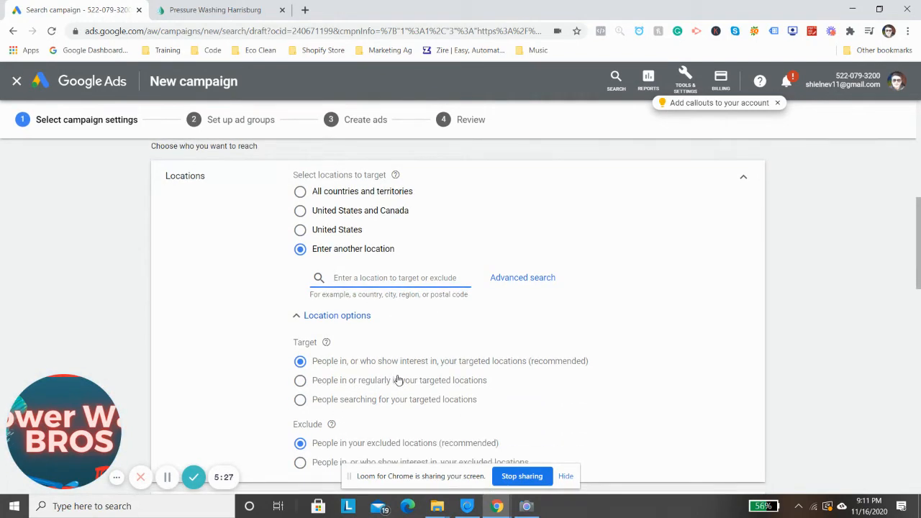
{"action": "type", "text": "dauph"}
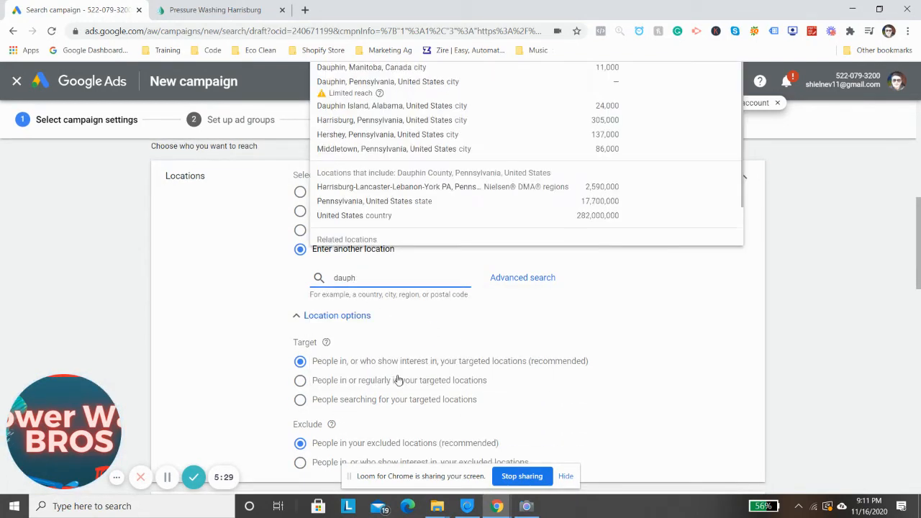
{"action": "type", "text": "in county"}
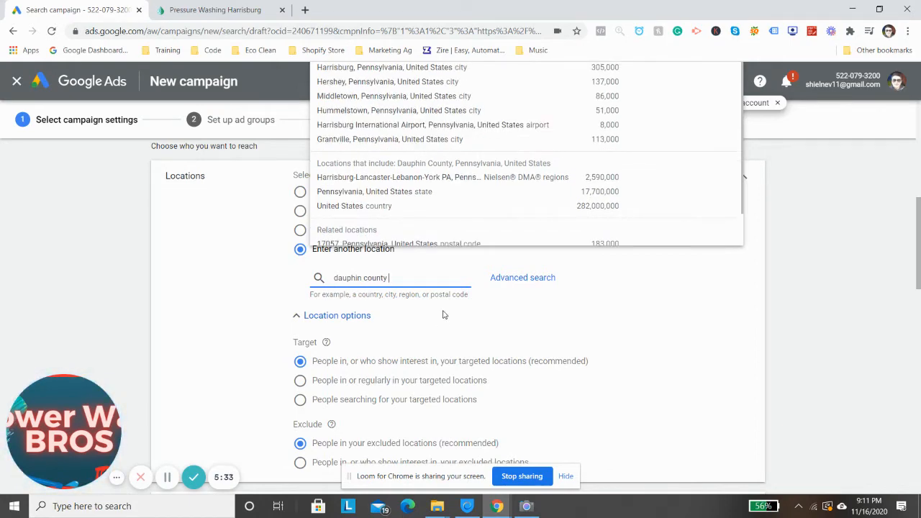
{"action": "scroll", "coordinate": [453, 274], "scroll_direction": "up", "scroll_amount": 1}
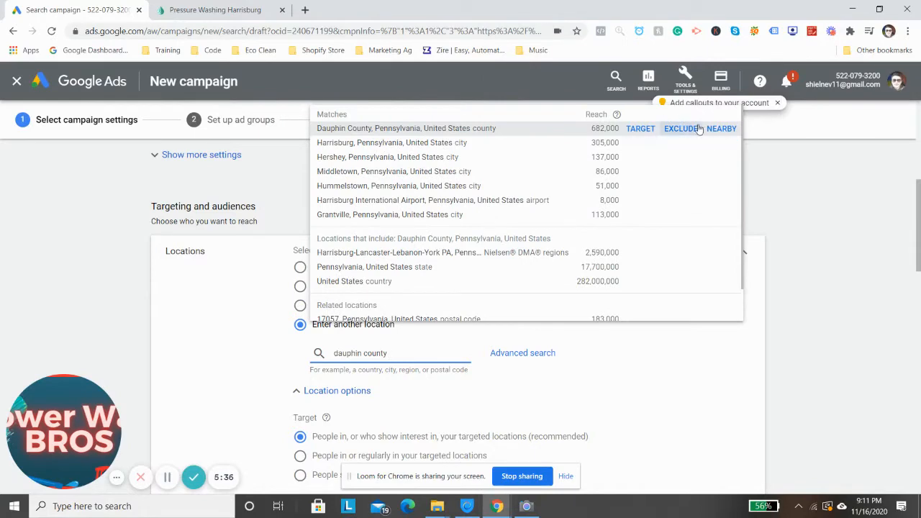
{"action": "left_click", "coordinate": [640, 128]}
Search for cumberland county and add Cumberland County, Pennsylvania as a targeted location
{"action": "scroll", "coordinate": [422, 371], "scroll_direction": "down", "scroll_amount": 2}
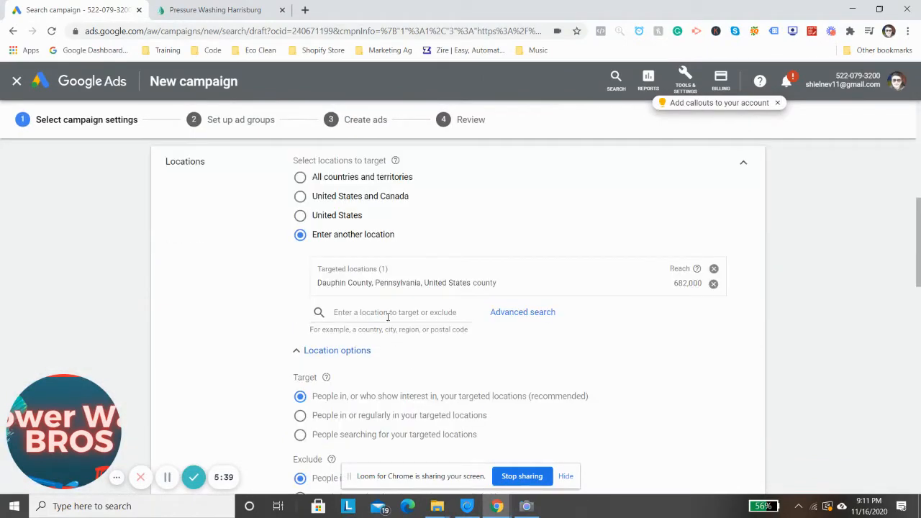
{"action": "type", "text": "cumberl"}
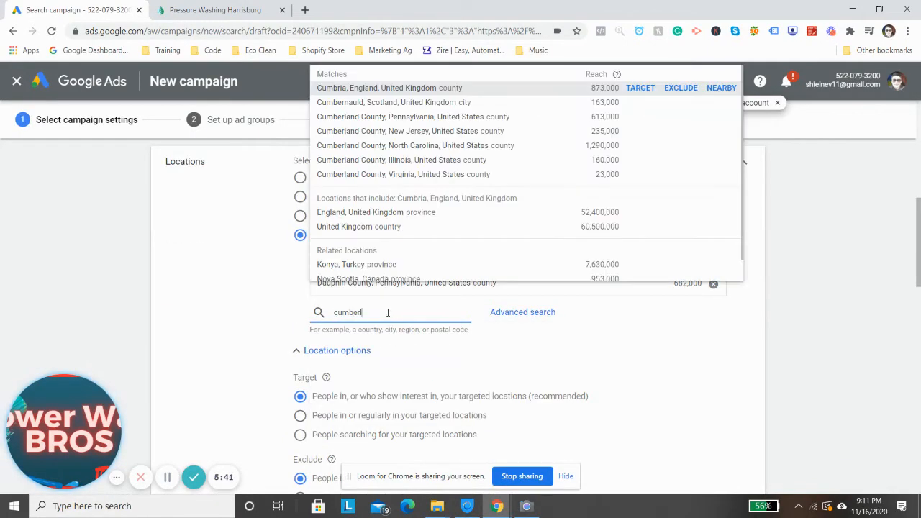
{"action": "type", "text": "and county"}
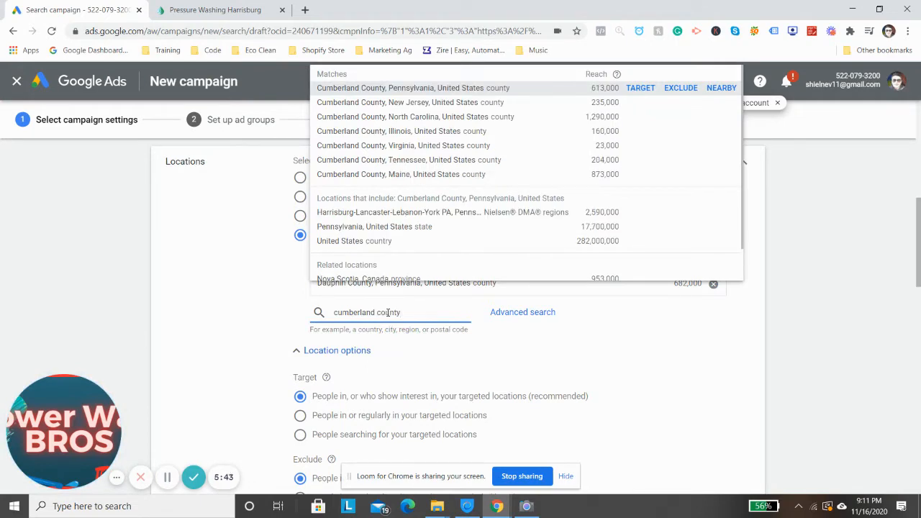
{"action": "left_click", "coordinate": [393, 92]}
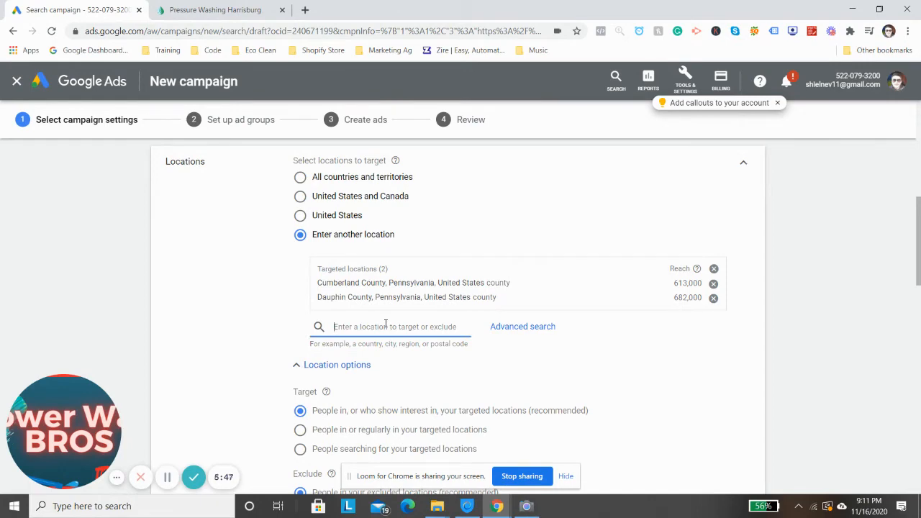
Add Perry County, Pennsylvania as a targeted location and set the target option to people in or regularly in the targeted locations
{"action": "type", "text": "perry county"}
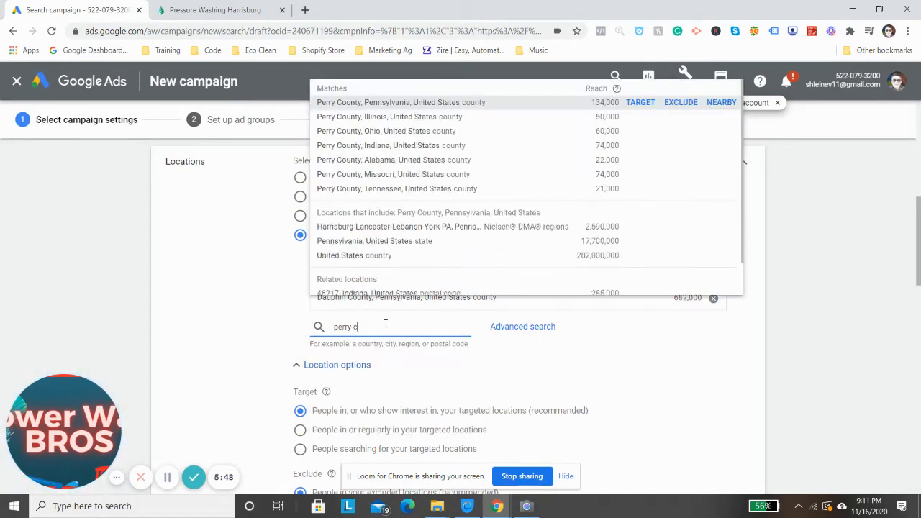
{"action": "left_click", "coordinate": [397, 105]}
{"action": "scroll", "coordinate": [362, 198], "scroll_direction": "down", "scroll_amount": 2}
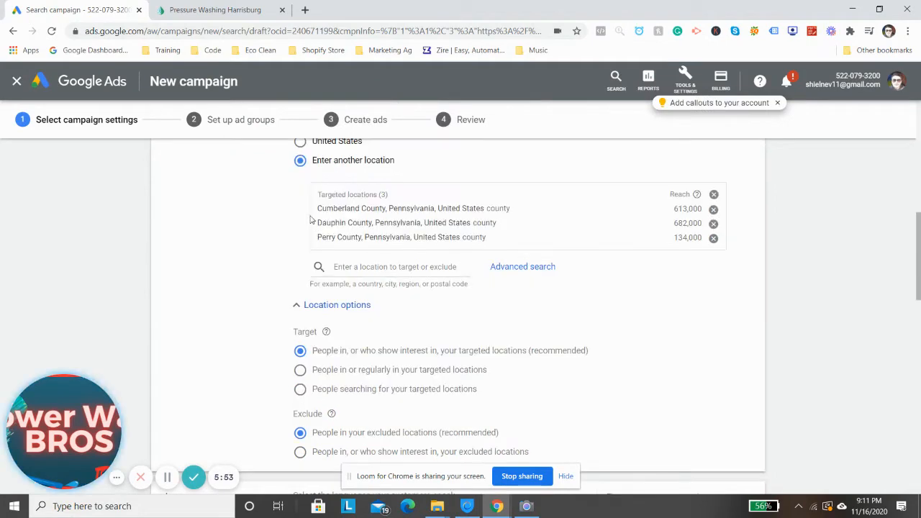
{"action": "scroll", "coordinate": [406, 316], "scroll_direction": "down", "scroll_amount": 1}
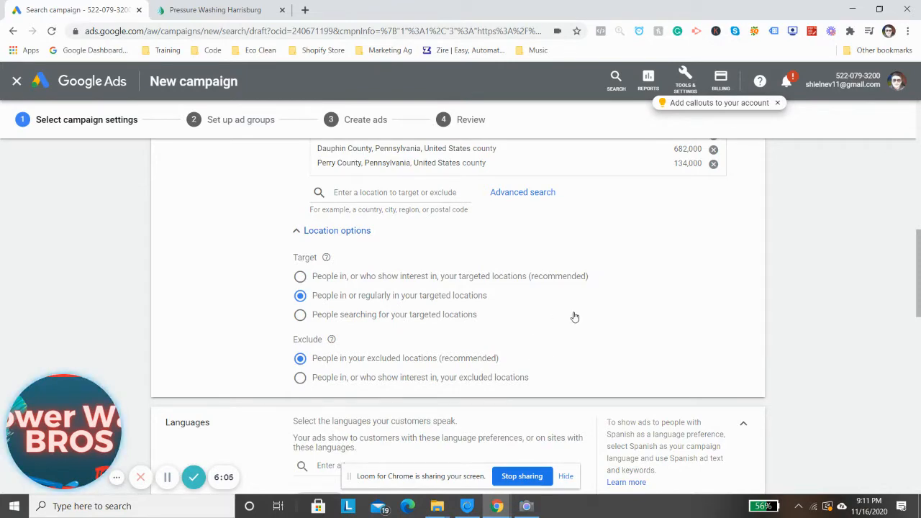
Look through the available campaign languages and the suggested audiences without changing the selection
{"action": "scroll", "coordinate": [577, 317], "scroll_direction": "down", "scroll_amount": 2}
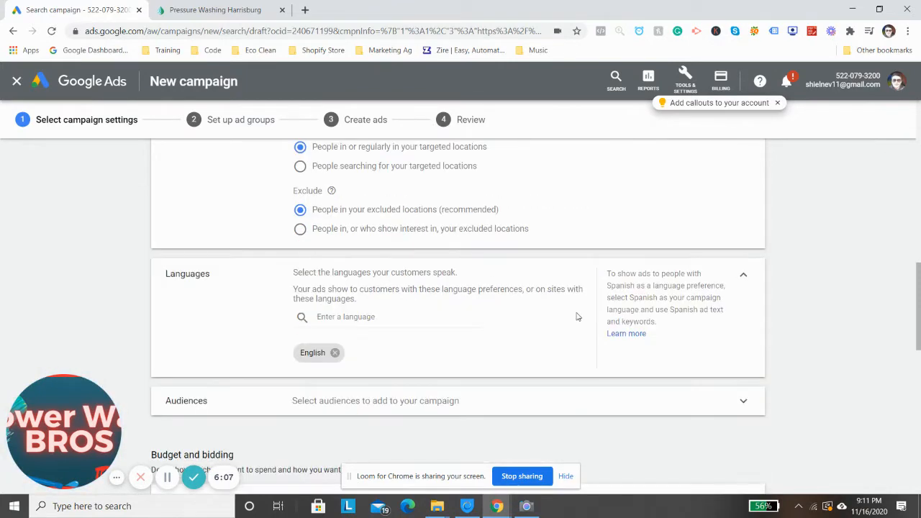
{"action": "scroll", "coordinate": [527, 319], "scroll_direction": "down", "scroll_amount": 2}
{"action": "left_click", "coordinate": [366, 170]}
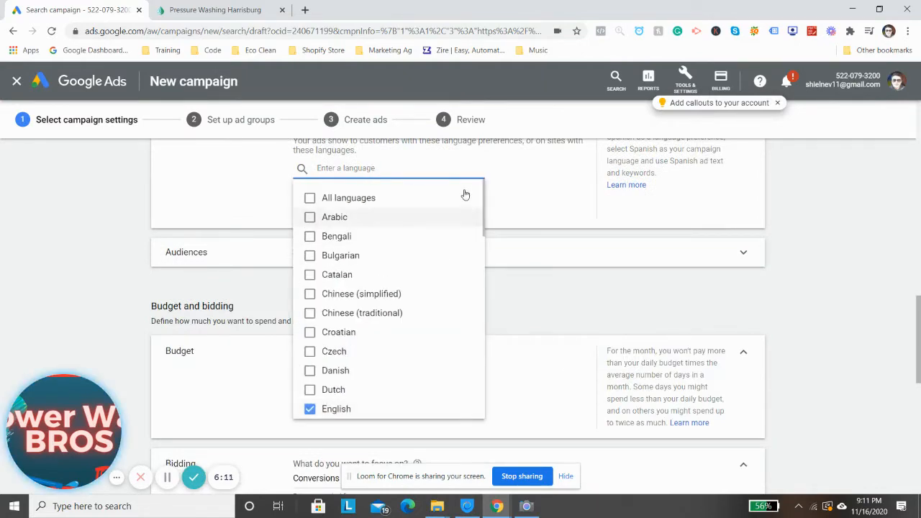
{"action": "left_click", "coordinate": [497, 210]}
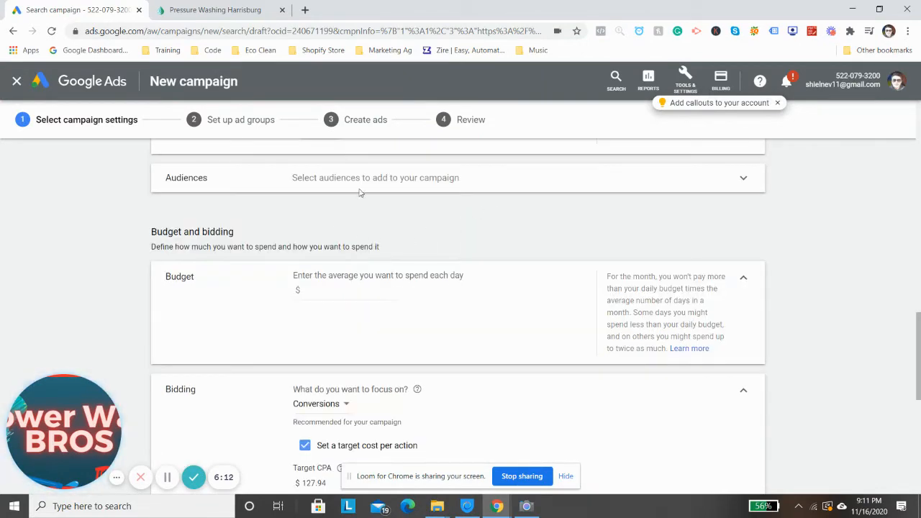
{"action": "left_click", "coordinate": [436, 196]}
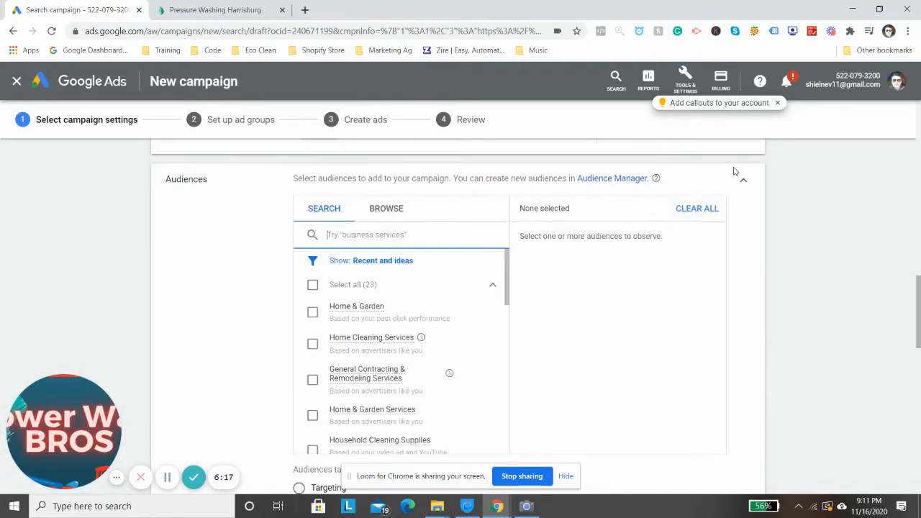
{"action": "scroll", "coordinate": [374, 356], "scroll_direction": "down", "scroll_amount": 3}
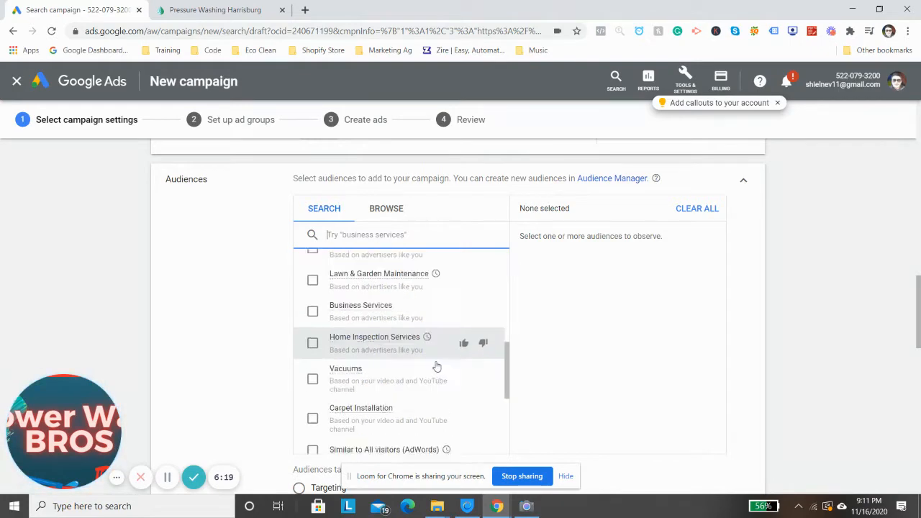
{"action": "scroll", "coordinate": [432, 363], "scroll_direction": "down", "scroll_amount": 8}
{"action": "scroll", "coordinate": [611, 171], "scroll_direction": "up", "scroll_amount": 8}
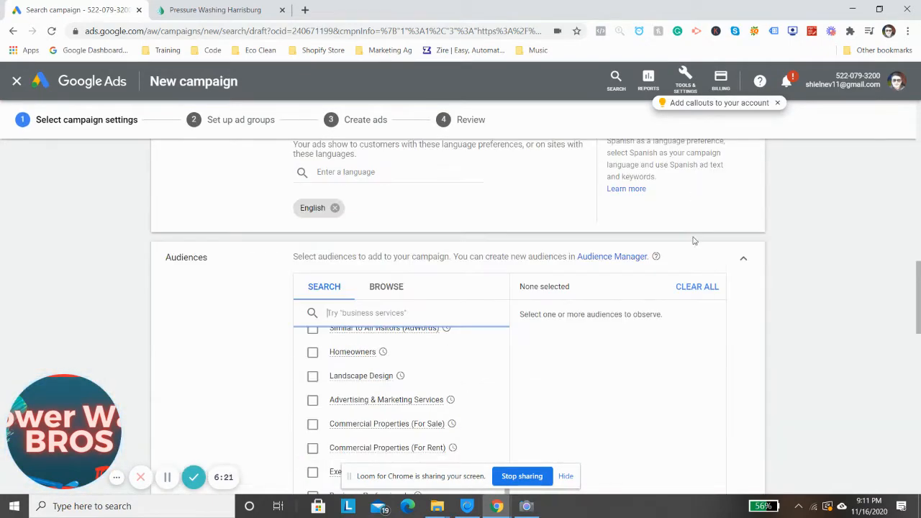
{"action": "left_click", "coordinate": [745, 259]}
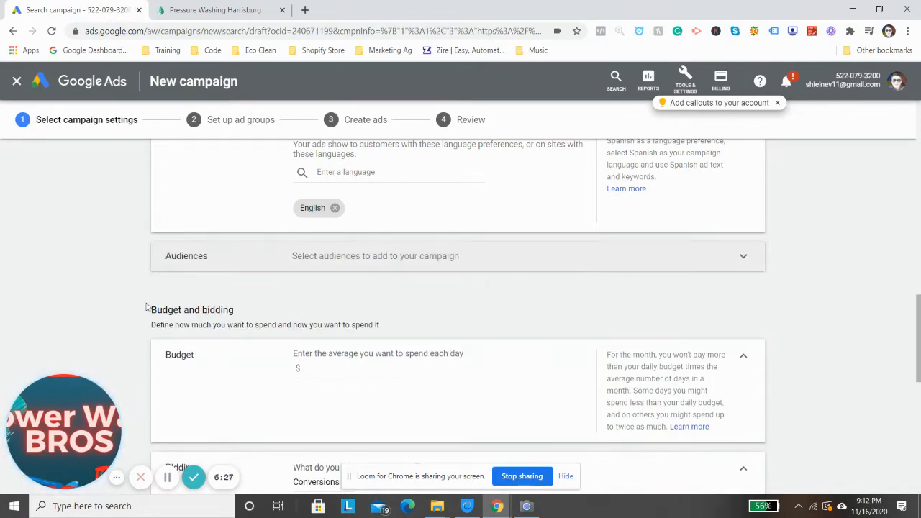
Set the campaign's average daily budget to $8
{"action": "scroll", "coordinate": [149, 307], "scroll_direction": "down", "scroll_amount": 3}
{"action": "scroll", "coordinate": [334, 283], "scroll_direction": "up", "scroll_amount": 2}
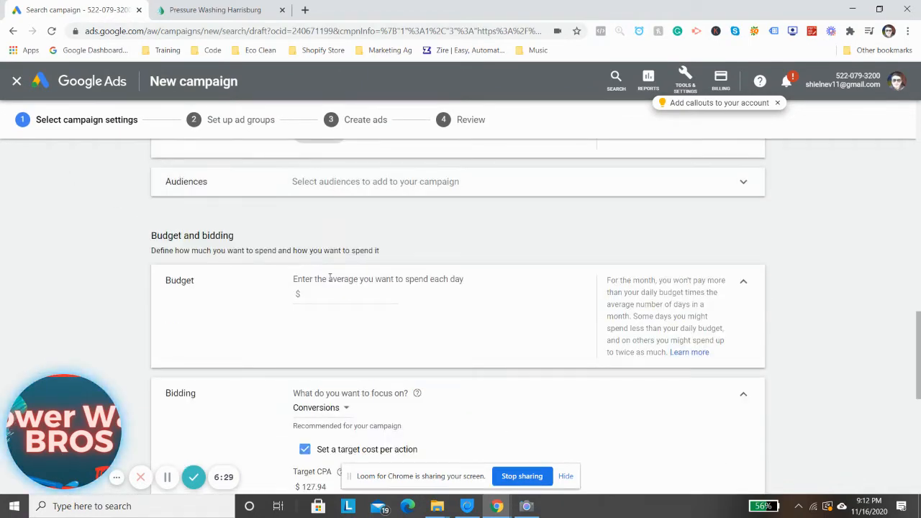
{"action": "left_click", "coordinate": [310, 296]}
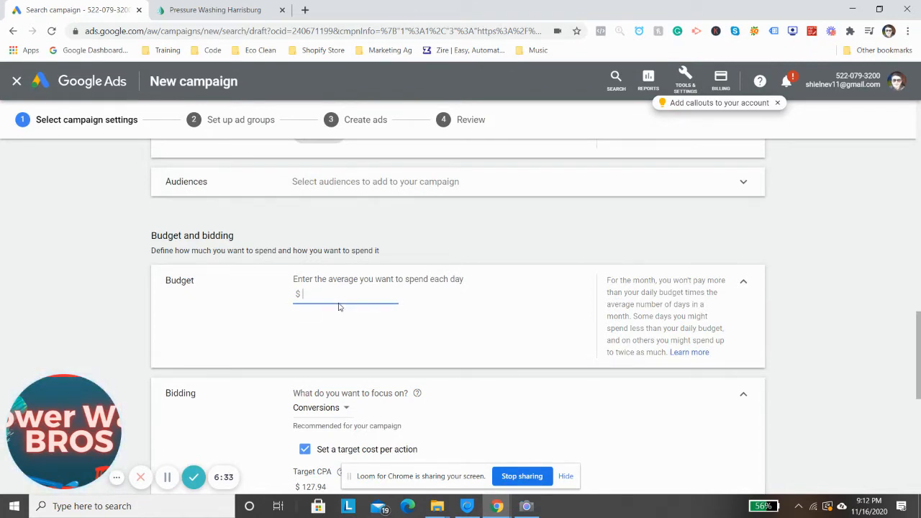
{"action": "type", "text": "8"}
{"action": "left_click", "coordinate": [221, 280]}
Change the bidding focus to Clicks, leaving the maximum cost per click bid limit off
{"action": "scroll", "coordinate": [332, 322], "scroll_direction": "down", "scroll_amount": 2}
{"action": "scroll", "coordinate": [403, 242], "scroll_direction": "down", "scroll_amount": 1}
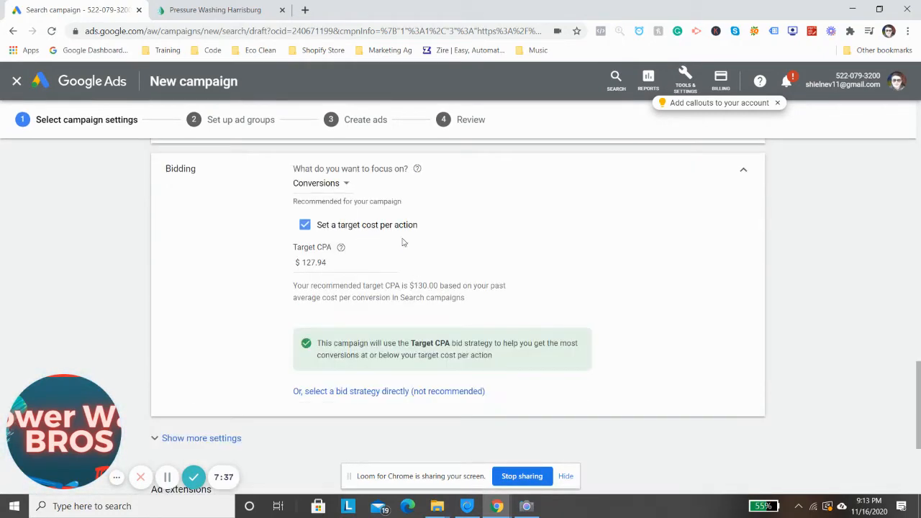
{"action": "left_click", "coordinate": [347, 185]}
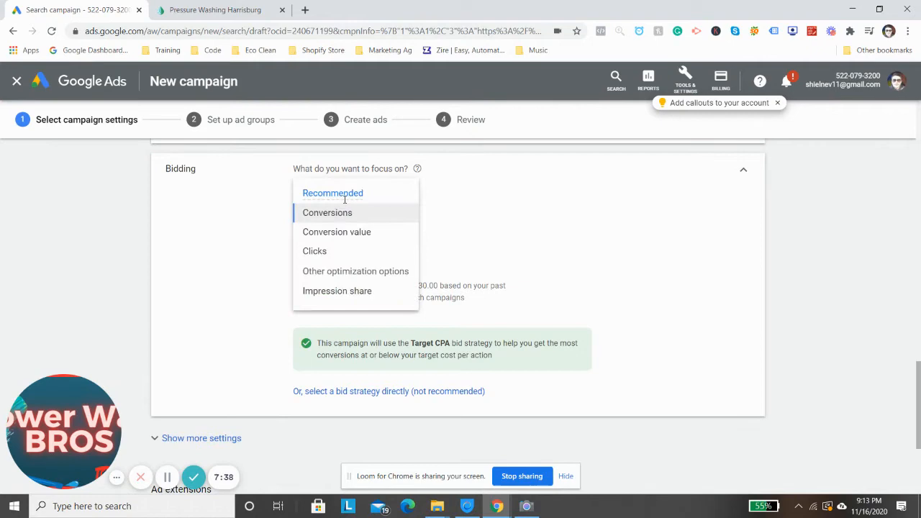
{"action": "left_click", "coordinate": [322, 249]}
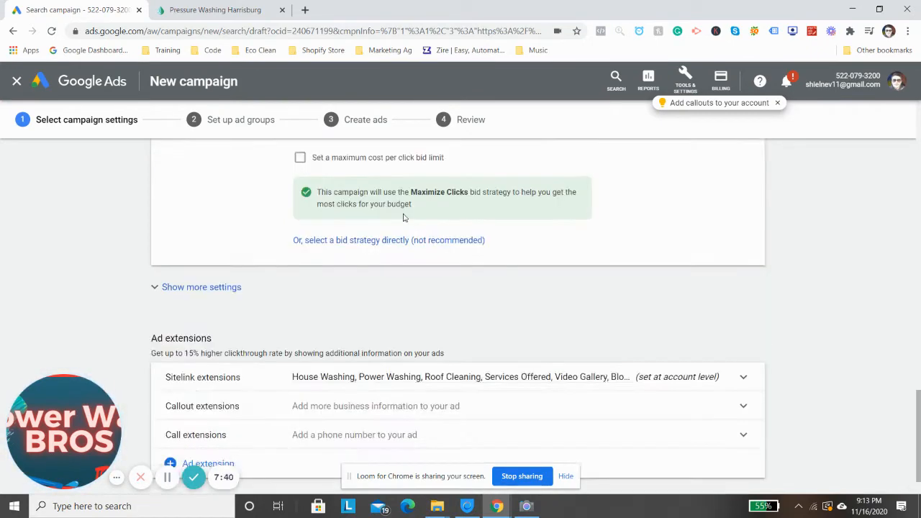
{"action": "scroll", "coordinate": [429, 234], "scroll_direction": "down", "scroll_amount": 1}
{"action": "scroll", "coordinate": [452, 205], "scroll_direction": "up", "scroll_amount": 2}
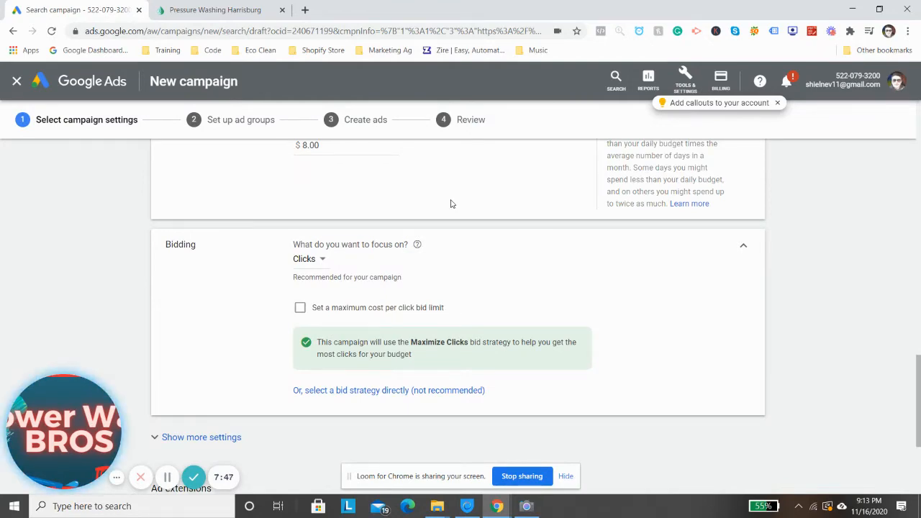
Expand the sitelink extensions and examine the account-level sitelinks in use
{"action": "scroll", "coordinate": [452, 204], "scroll_direction": "down", "scroll_amount": 3}
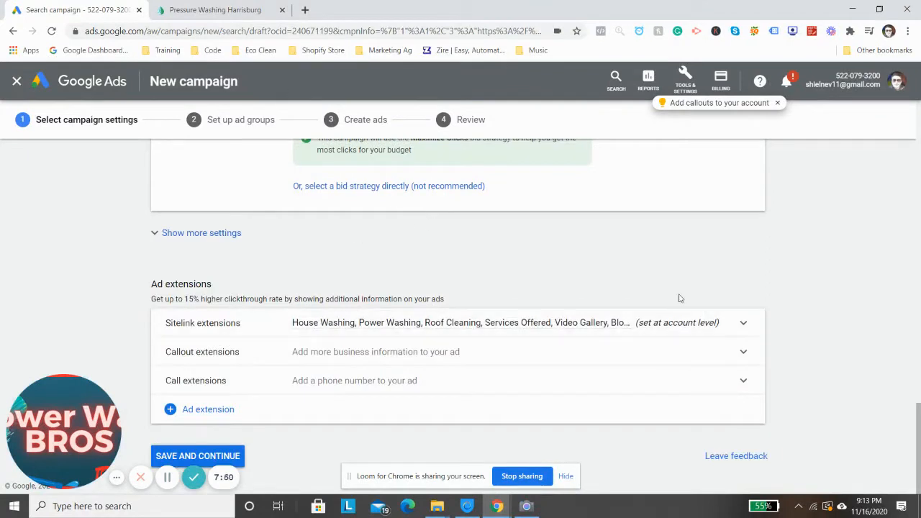
{"action": "left_click", "coordinate": [629, 322]}
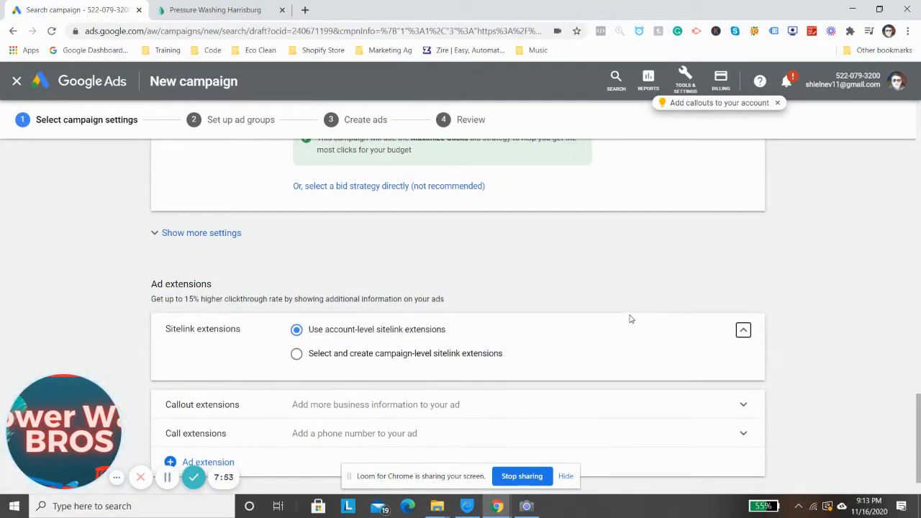
{"action": "scroll", "coordinate": [550, 240], "scroll_direction": "down", "scroll_amount": 1}
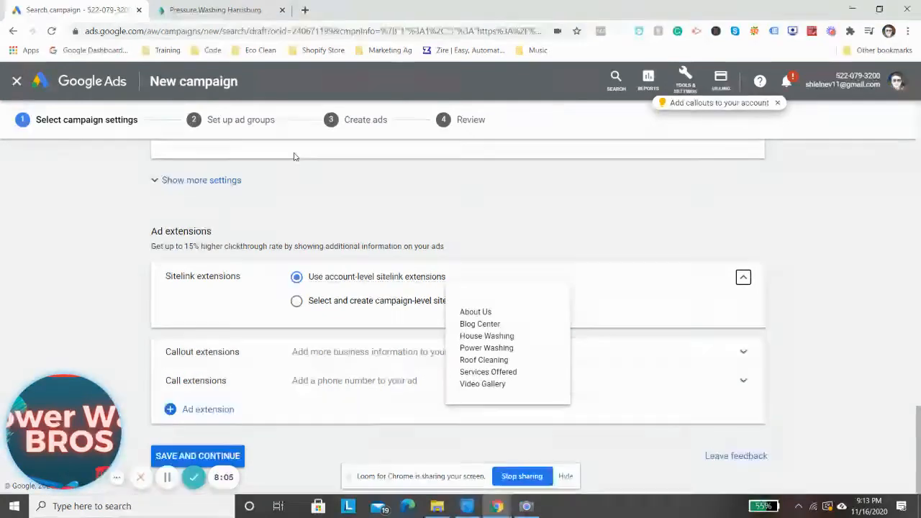
Switch the sitelink extensions to campaign level and select the About Us, Blog Center and Gutter Cleaning sitelinks
{"action": "left_click", "coordinate": [333, 347]}
{"action": "scroll", "coordinate": [410, 277], "scroll_direction": "down", "scroll_amount": 1}
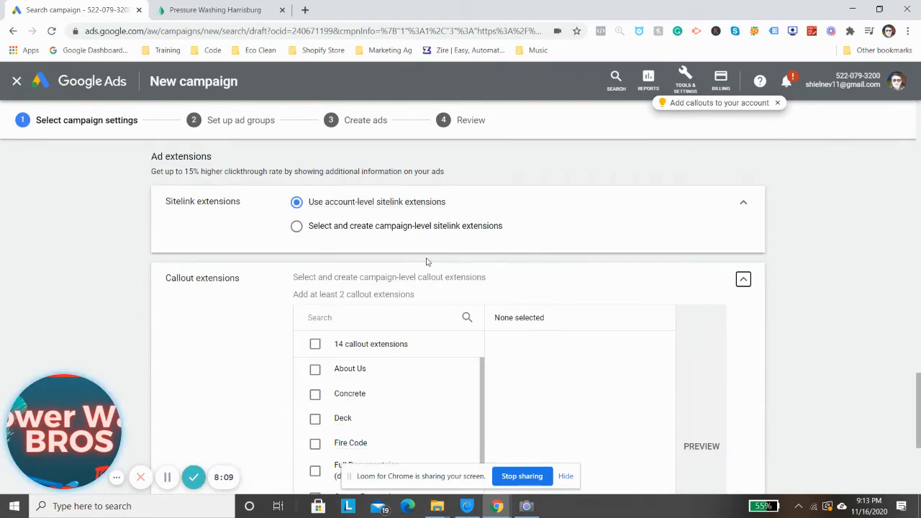
{"action": "left_click", "coordinate": [381, 226]}
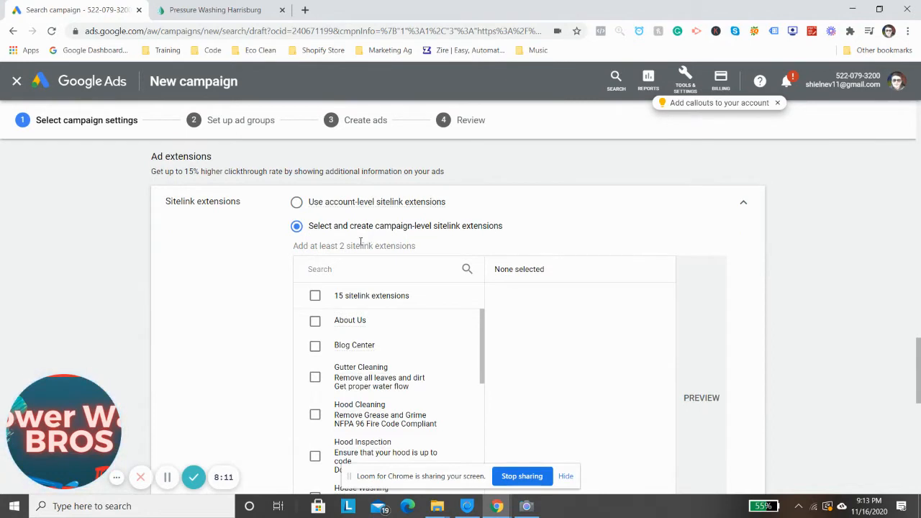
{"action": "scroll", "coordinate": [360, 243], "scroll_direction": "down", "scroll_amount": 1}
{"action": "left_click", "coordinate": [315, 222]}
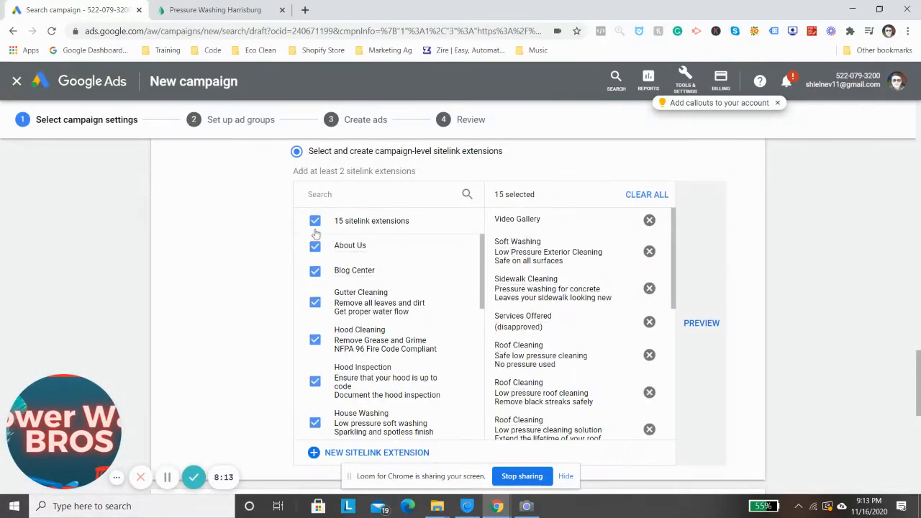
{"action": "left_click", "coordinate": [315, 222]}
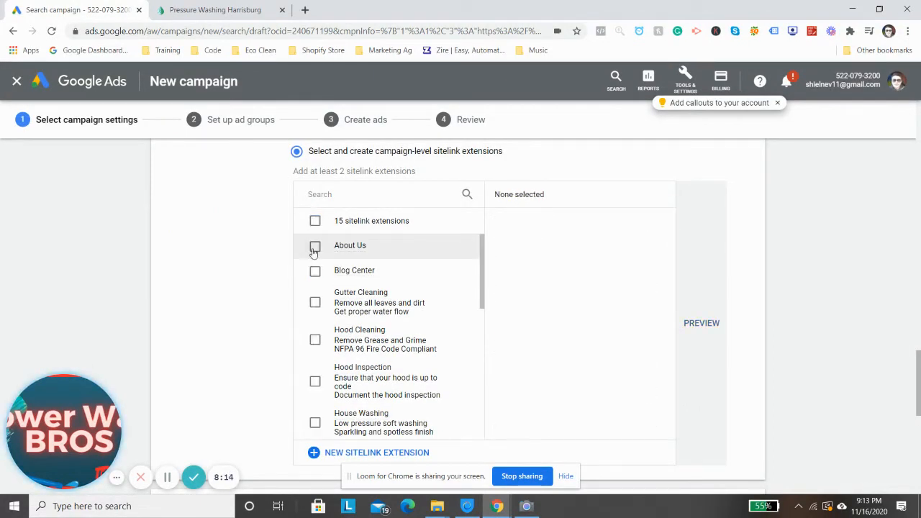
{"action": "left_click", "coordinate": [315, 245]}
{"action": "left_click", "coordinate": [315, 270]}
{"action": "left_click", "coordinate": [314, 302]}
Add the Power Washing sitelink and the Roof Cleaning sitelink described as "Low pressure roof cleaning, Remove black streaks safely" to the selection
{"action": "scroll", "coordinate": [331, 281], "scroll_direction": "down", "scroll_amount": 2}
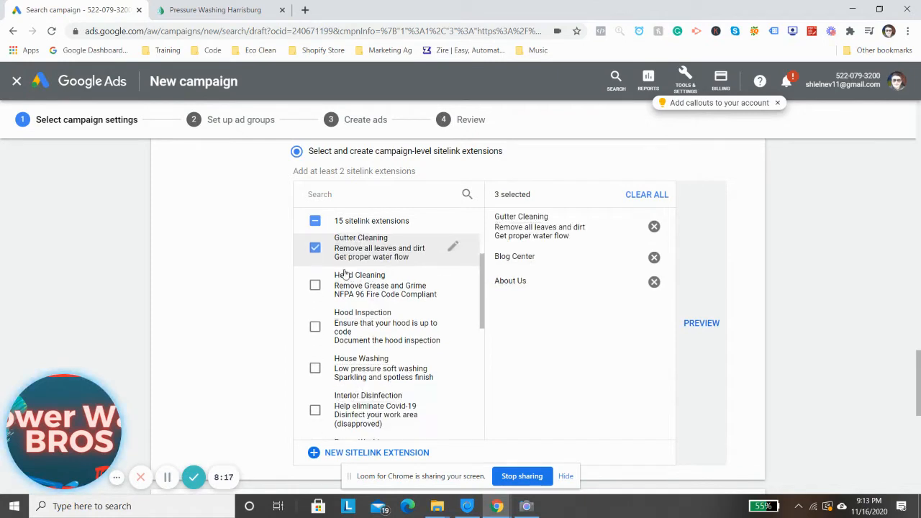
{"action": "scroll", "coordinate": [375, 277], "scroll_direction": "down", "scroll_amount": 4}
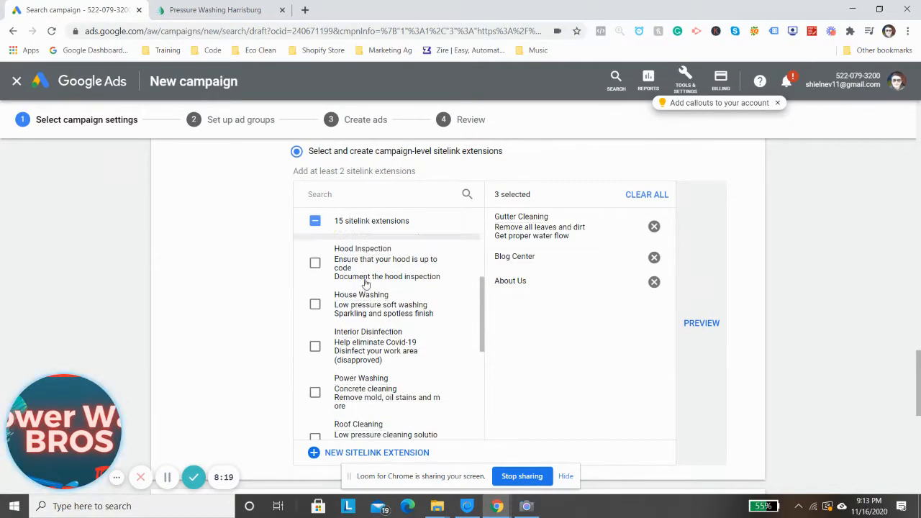
{"action": "left_click", "coordinate": [315, 331]}
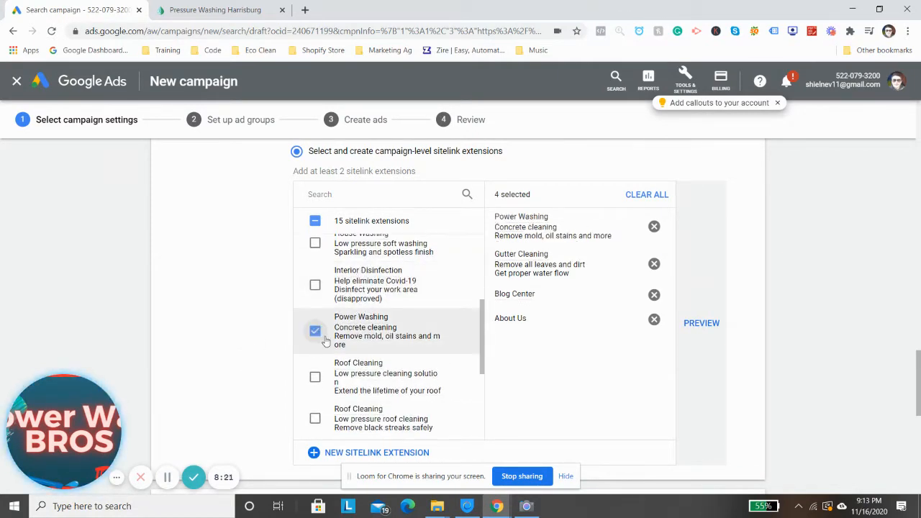
{"action": "scroll", "coordinate": [315, 316], "scroll_direction": "down", "scroll_amount": 4}
{"action": "left_click", "coordinate": [316, 298]}
{"action": "scroll", "coordinate": [324, 295], "scroll_direction": "down", "scroll_amount": 8}
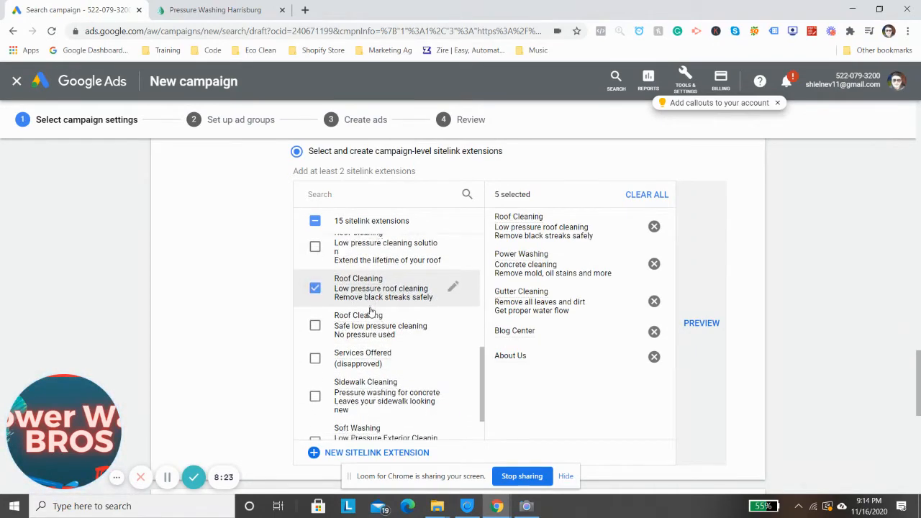
{"action": "scroll", "coordinate": [401, 264], "scroll_direction": "up", "scroll_amount": 4}
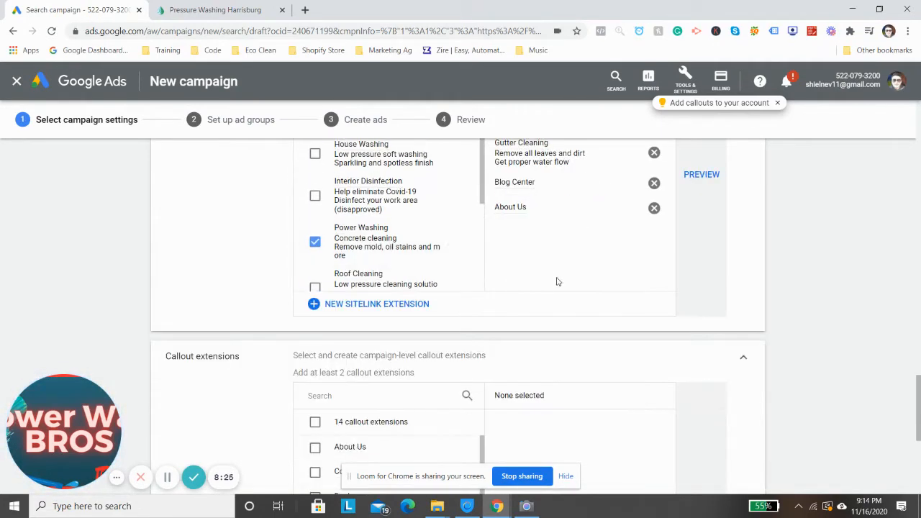
{"action": "scroll", "coordinate": [557, 281], "scroll_direction": "up", "scroll_amount": 4}
{"action": "scroll", "coordinate": [504, 330], "scroll_direction": "down", "scroll_amount": 2}
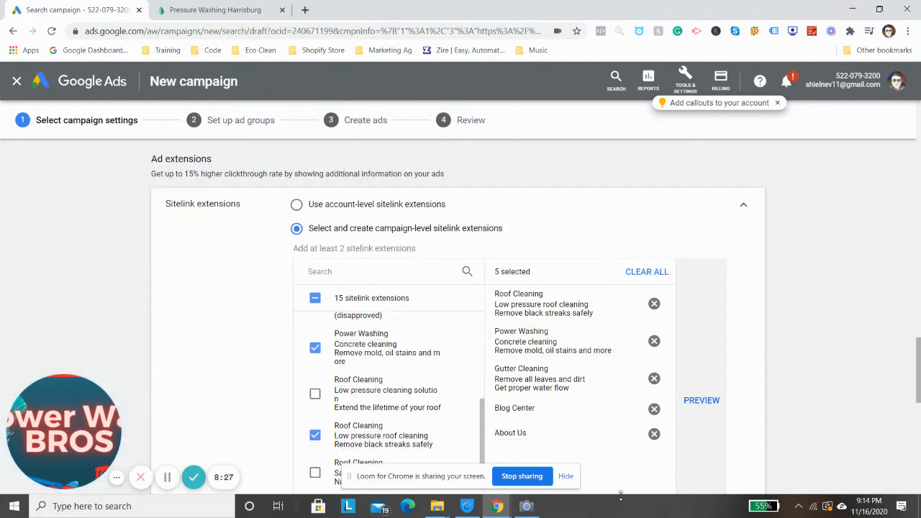
Select the About Us and Concrete callout extensions for the campaign
{"action": "left_click", "coordinate": [566, 476]}
{"action": "scroll", "coordinate": [432, 332], "scroll_direction": "down", "scroll_amount": 2}
{"action": "scroll", "coordinate": [381, 288], "scroll_direction": "down", "scroll_amount": 3}
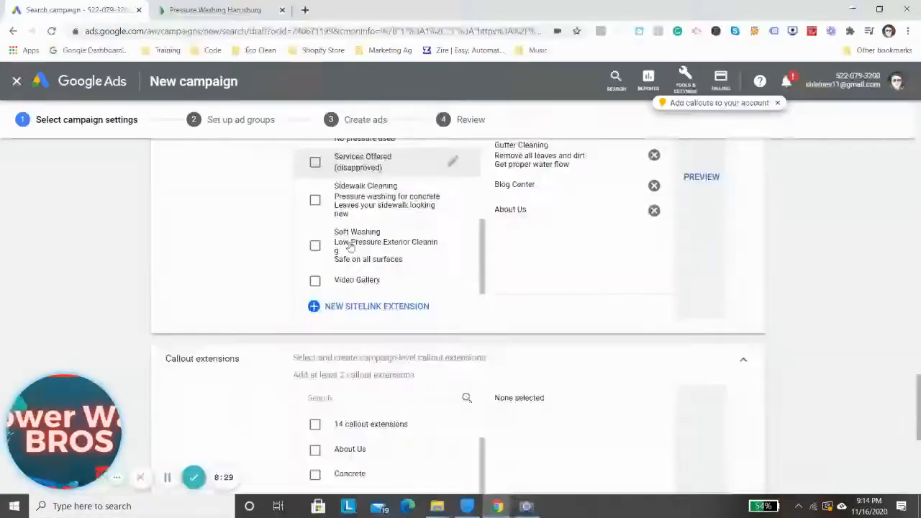
{"action": "scroll", "coordinate": [374, 245], "scroll_direction": "down", "scroll_amount": 3}
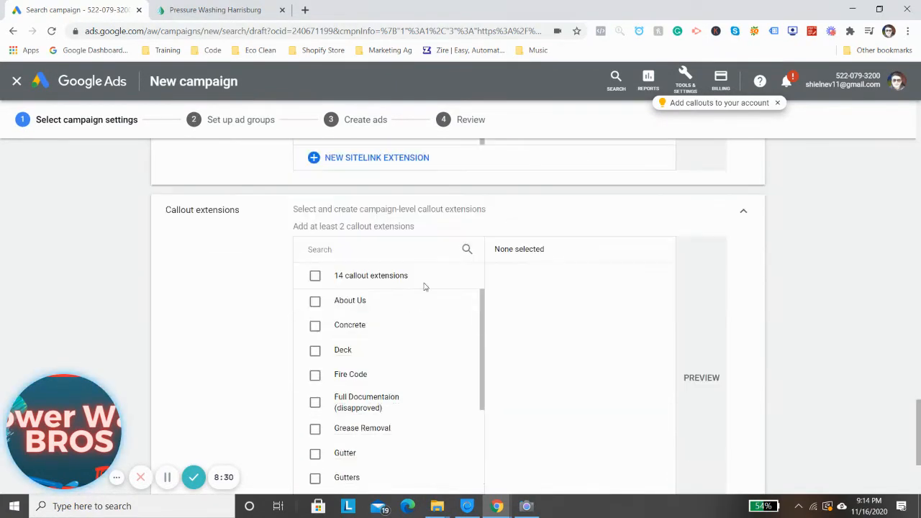
{"action": "left_click", "coordinate": [315, 301]}
{"action": "left_click", "coordinate": [314, 325]}
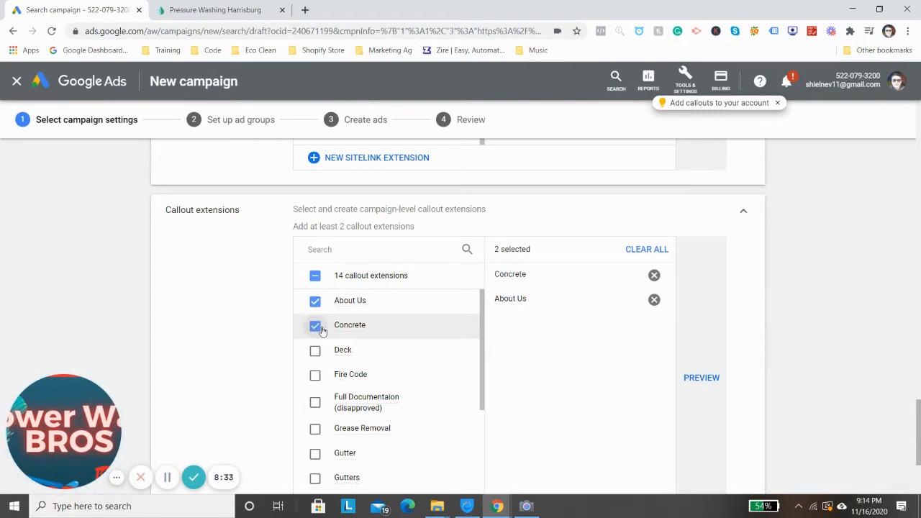
Add the Gutters and House Washing callouts to the selected callout extensions, leaving Gutter and Hood Cleaning unselected
{"action": "scroll", "coordinate": [331, 345], "scroll_direction": "down", "scroll_amount": 1}
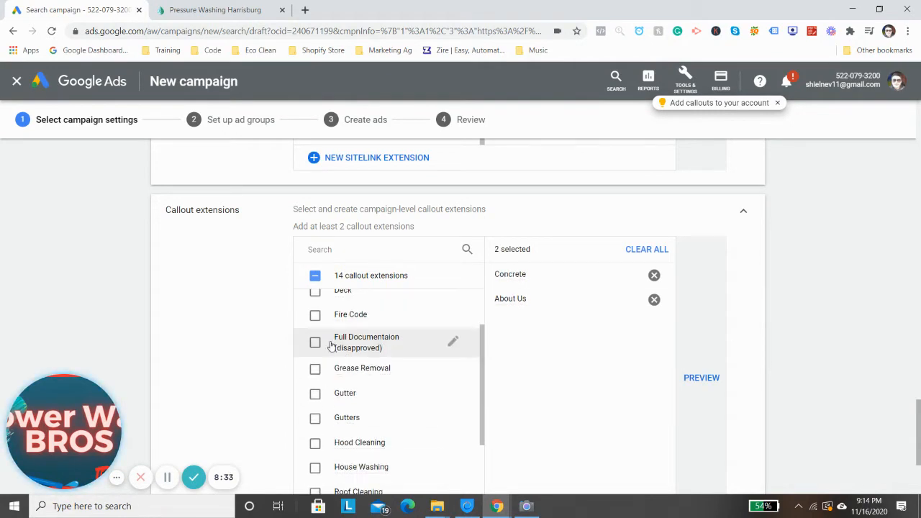
{"action": "left_click", "coordinate": [313, 392]}
{"action": "left_click", "coordinate": [315, 418]}
{"action": "left_click", "coordinate": [315, 393]}
{"action": "scroll", "coordinate": [309, 399], "scroll_direction": "down", "scroll_amount": 1}
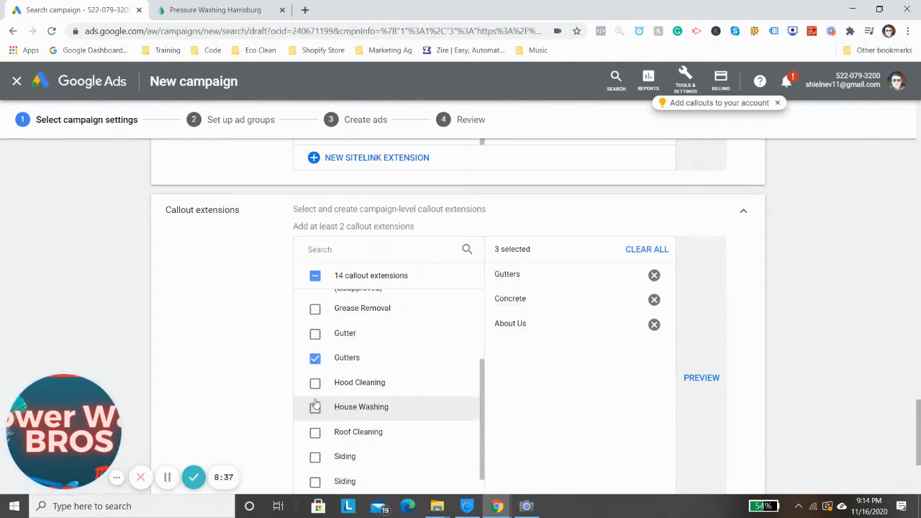
{"action": "left_click", "coordinate": [314, 382]}
{"action": "left_click", "coordinate": [315, 407]}
{"action": "left_click", "coordinate": [315, 382]}
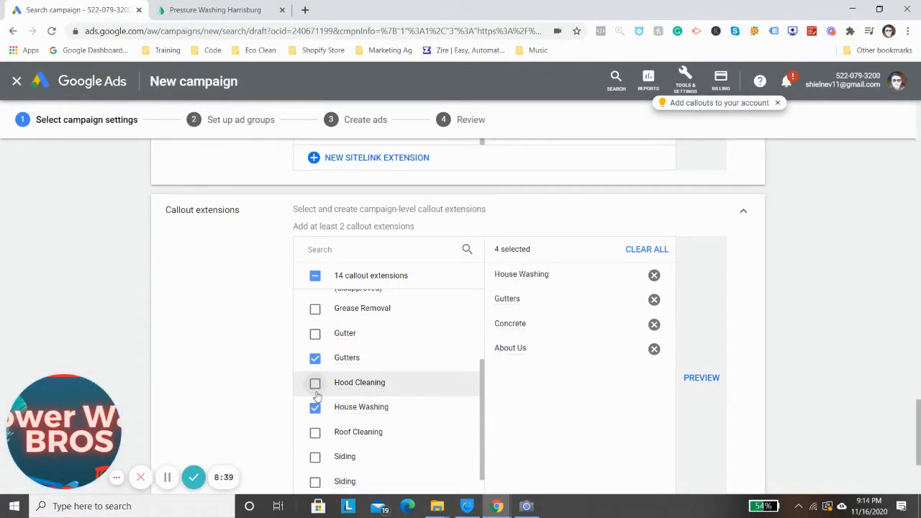
Expand the call extensions, select the first listed business phone number, and collapse the section
{"action": "scroll", "coordinate": [315, 392], "scroll_direction": "down", "scroll_amount": 1}
{"action": "scroll", "coordinate": [284, 295], "scroll_direction": "down", "scroll_amount": 2}
{"action": "scroll", "coordinate": [281, 292], "scroll_direction": "down", "scroll_amount": 1}
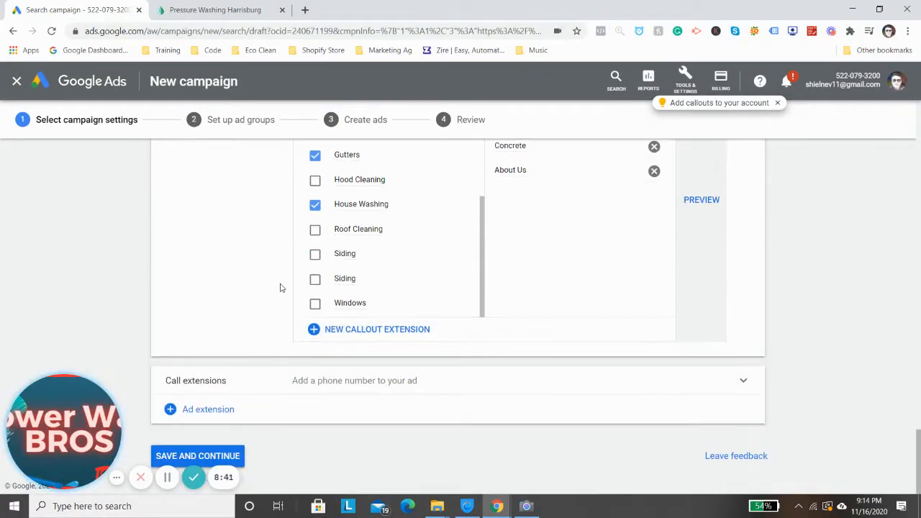
{"action": "left_click", "coordinate": [332, 411]}
{"action": "left_click", "coordinate": [348, 383]}
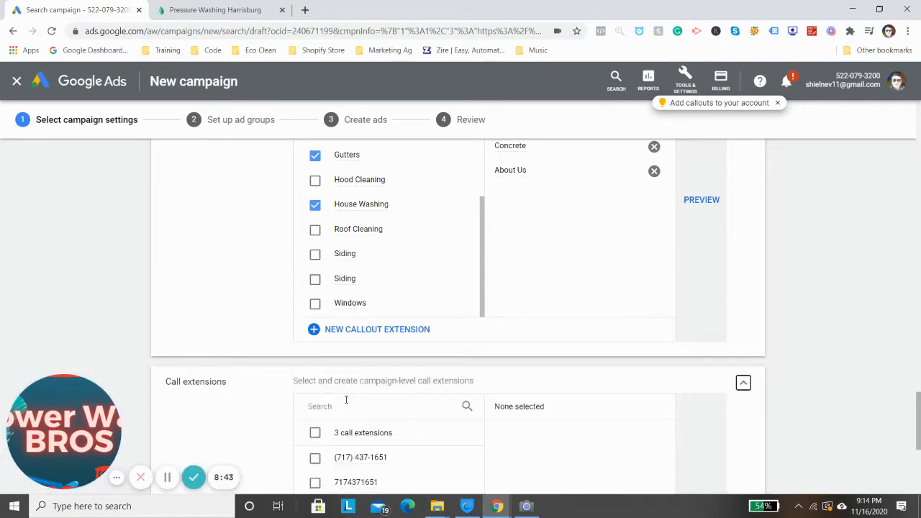
{"action": "scroll", "coordinate": [350, 393], "scroll_direction": "down", "scroll_amount": 1}
{"action": "left_click", "coordinate": [315, 383]}
{"action": "scroll", "coordinate": [280, 344], "scroll_direction": "down", "scroll_amount": 2}
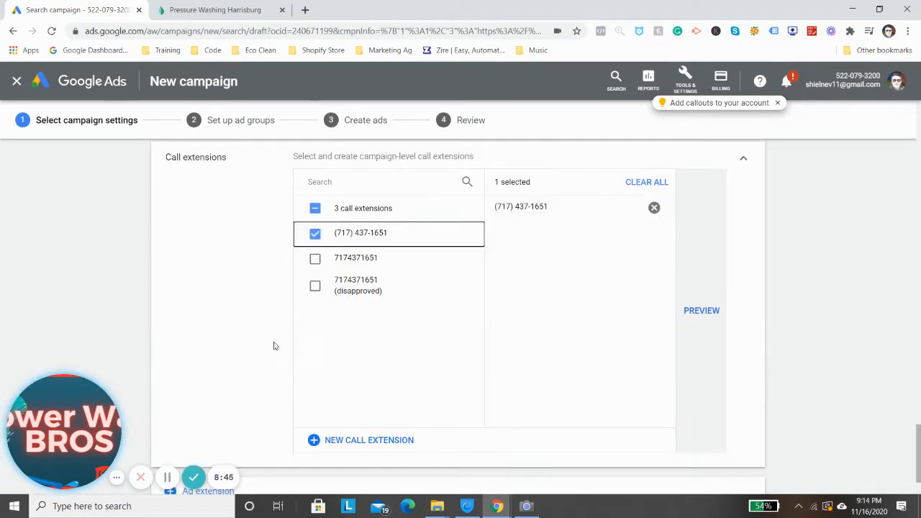
{"action": "left_click", "coordinate": [744, 157]}
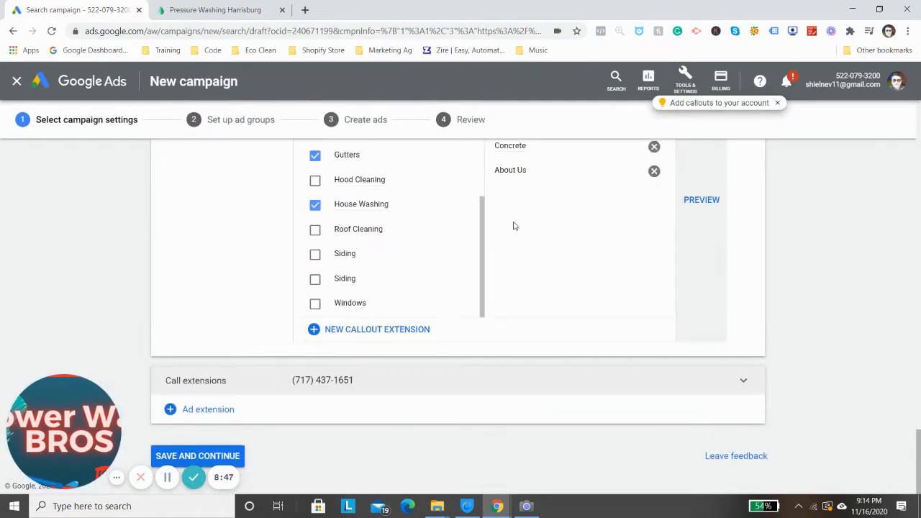
Collapse the callout extensions and review the sitelinks selected for the campaign
{"action": "scroll", "coordinate": [514, 238], "scroll_direction": "up", "scroll_amount": 2}
{"action": "left_click", "coordinate": [745, 183]}
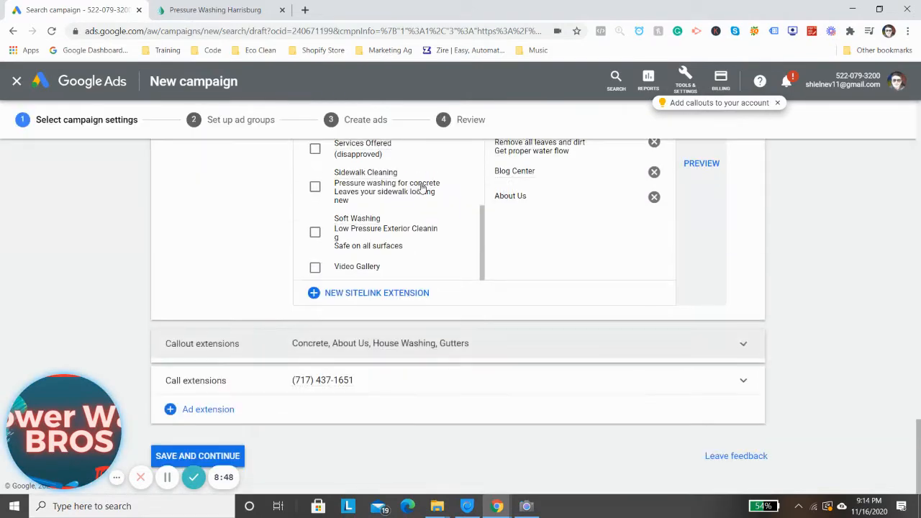
{"action": "scroll", "coordinate": [518, 364], "scroll_direction": "up", "scroll_amount": 2}
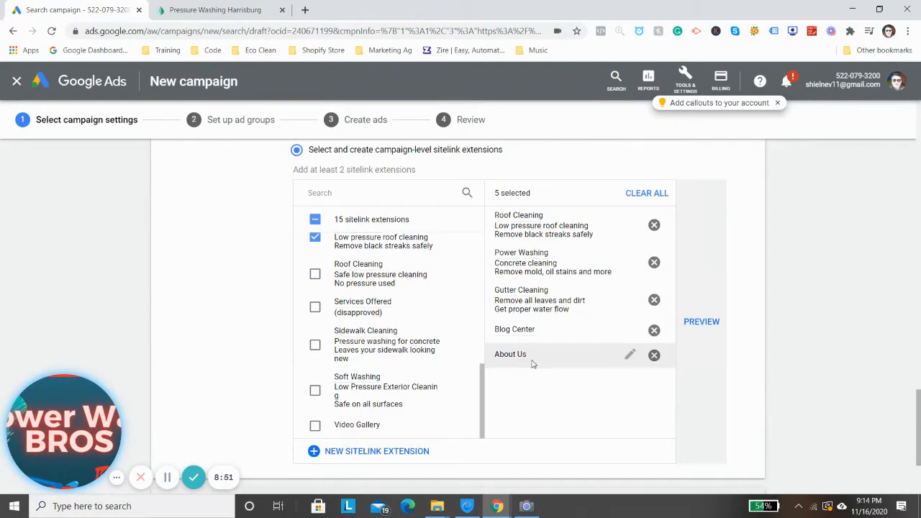
{"action": "scroll", "coordinate": [486, 362], "scroll_direction": "down", "scroll_amount": 1}
{"action": "scroll", "coordinate": [475, 356], "scroll_direction": "down", "scroll_amount": 1}
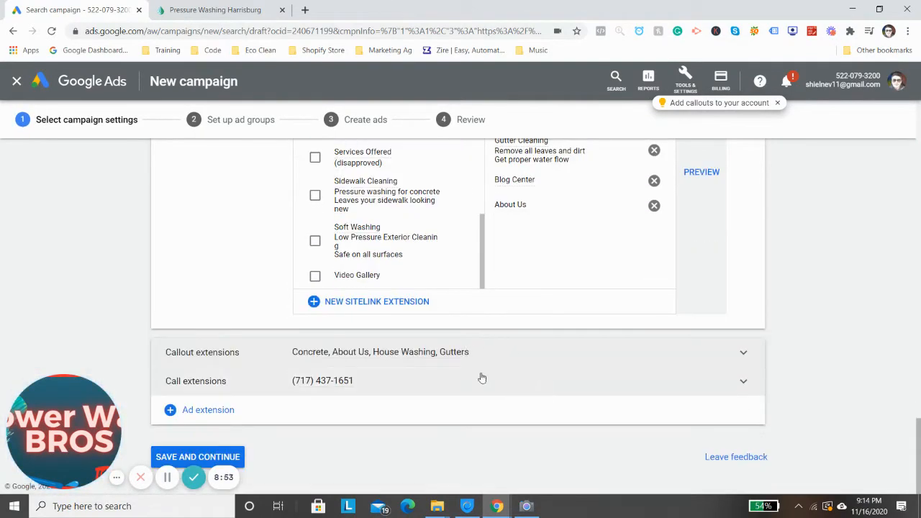
Add structured snippet extensions to the campaign, select all the existing snippets, and collapse the section
{"action": "mouse_move", "coordinate": [496, 510]}
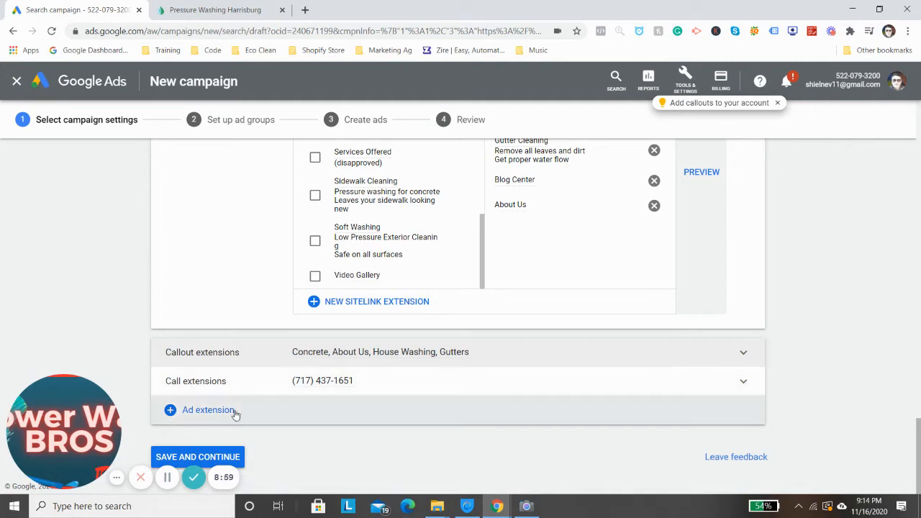
{"action": "left_click", "coordinate": [241, 417]}
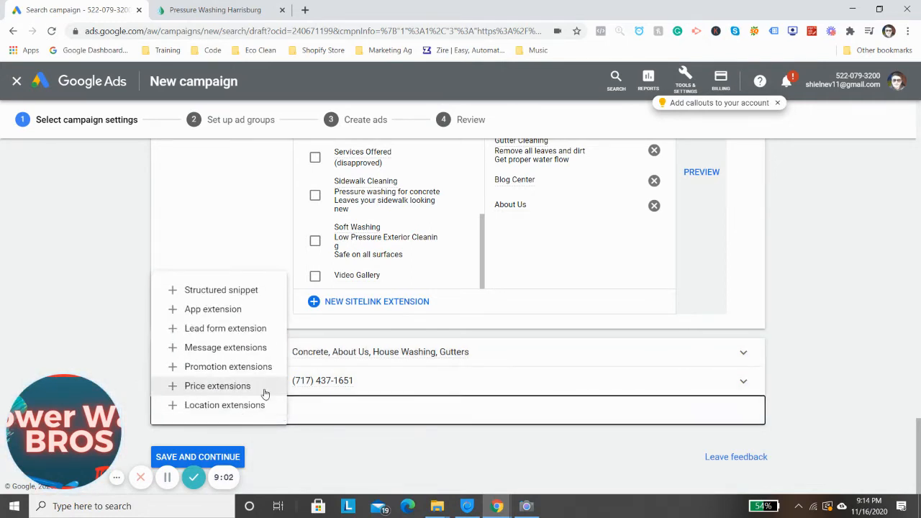
{"action": "left_click", "coordinate": [244, 289]}
{"action": "left_click", "coordinate": [324, 418]}
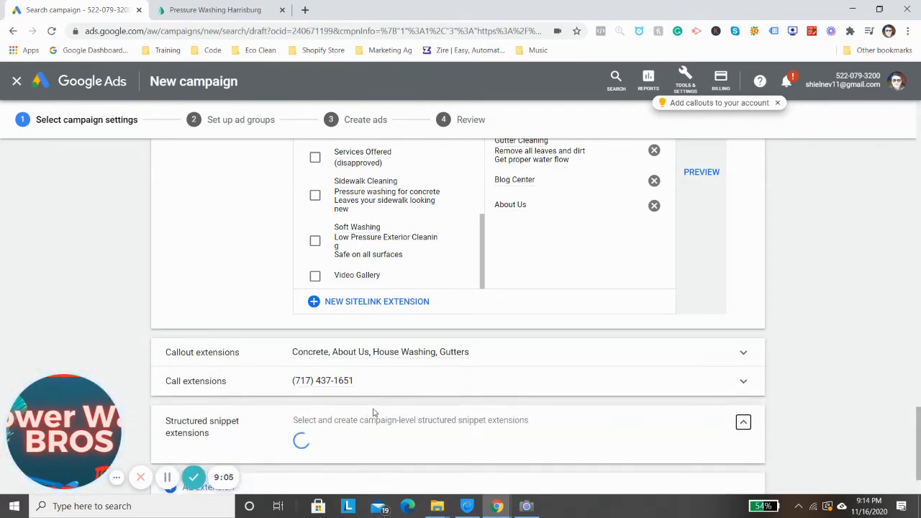
{"action": "scroll", "coordinate": [424, 401], "scroll_direction": "down", "scroll_amount": 1}
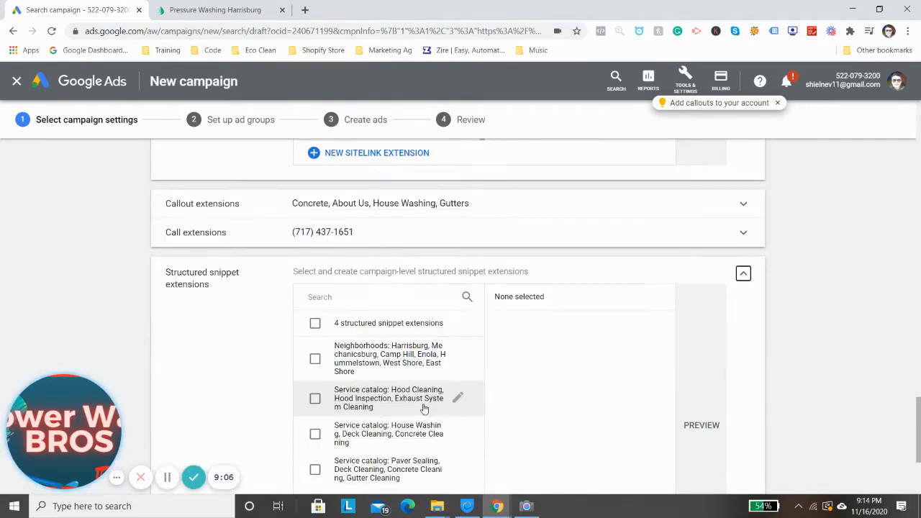
{"action": "left_click", "coordinate": [315, 324]}
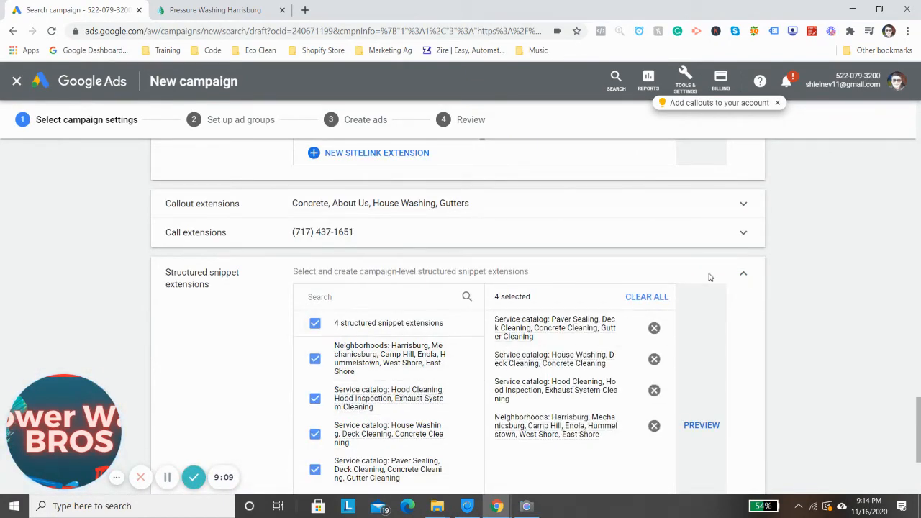
{"action": "left_click", "coordinate": [742, 276]}
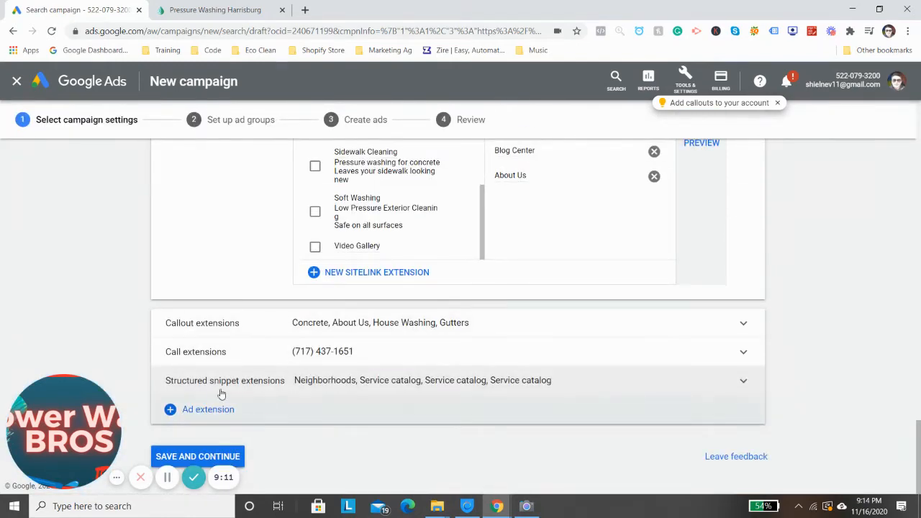
Add location extensions to the campaign and expand them, keeping the account-level location extension option
{"action": "left_click", "coordinate": [203, 409]}
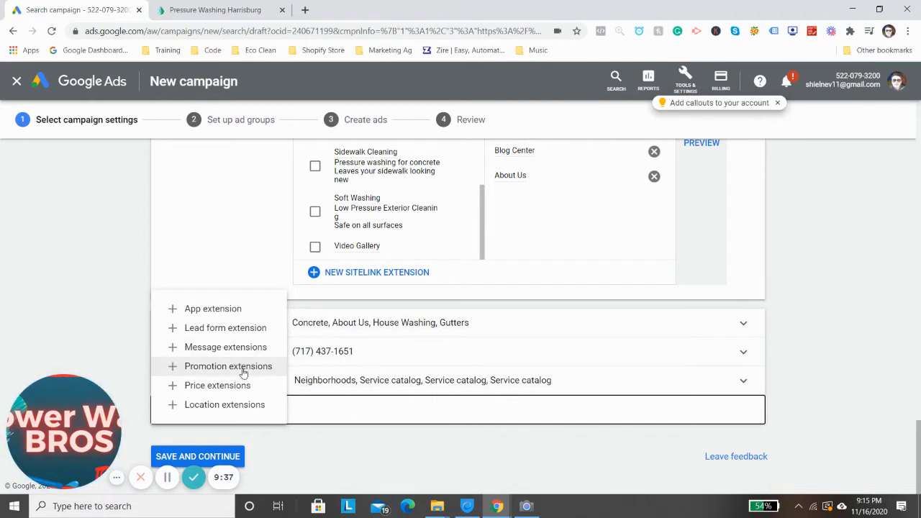
{"action": "left_click", "coordinate": [231, 405]}
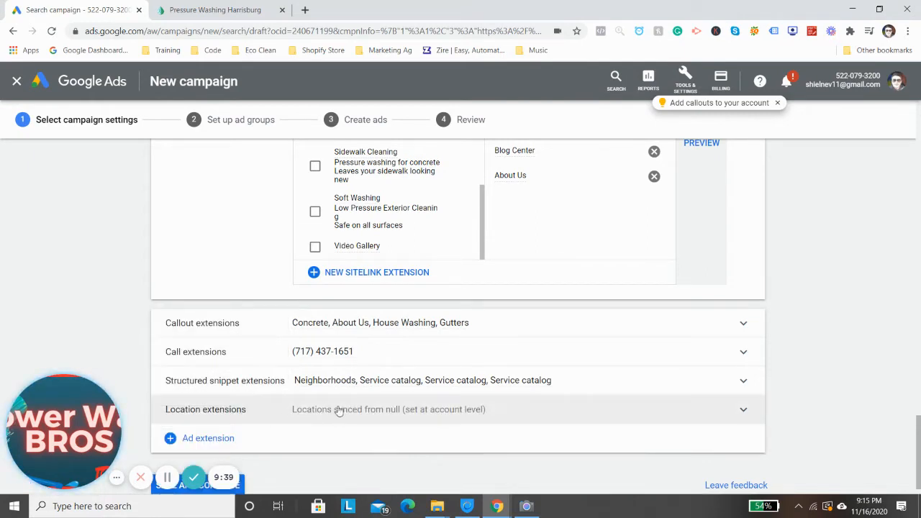
{"action": "left_click", "coordinate": [345, 423]}
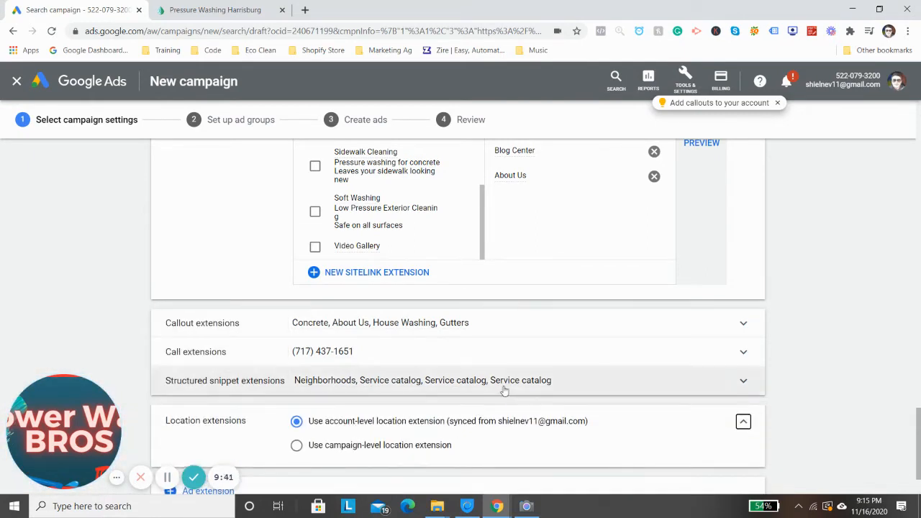
Expand the structured snippet extensions to review the selected neighborhoods and service catalogs, and collapse them again
{"action": "left_click", "coordinate": [455, 381]}
{"action": "scroll", "coordinate": [718, 354], "scroll_direction": "down", "scroll_amount": 2}
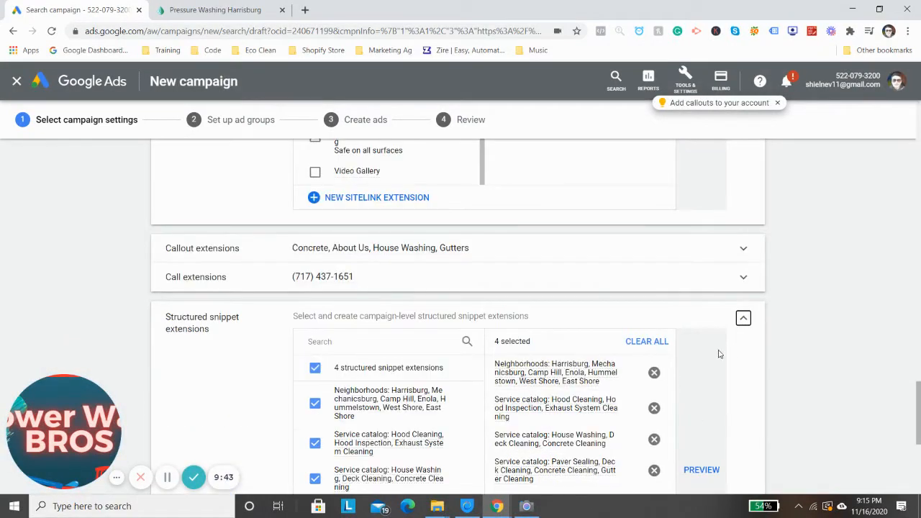
{"action": "left_click", "coordinate": [747, 319]}
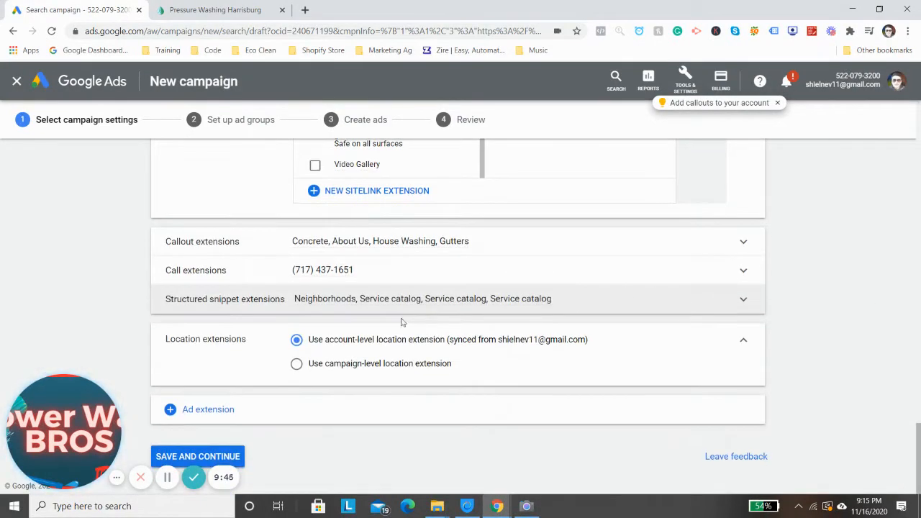
Add price extensions to the campaign, expand them to review the existing price extension set, and collapse the section
{"action": "left_click", "coordinate": [229, 409]}
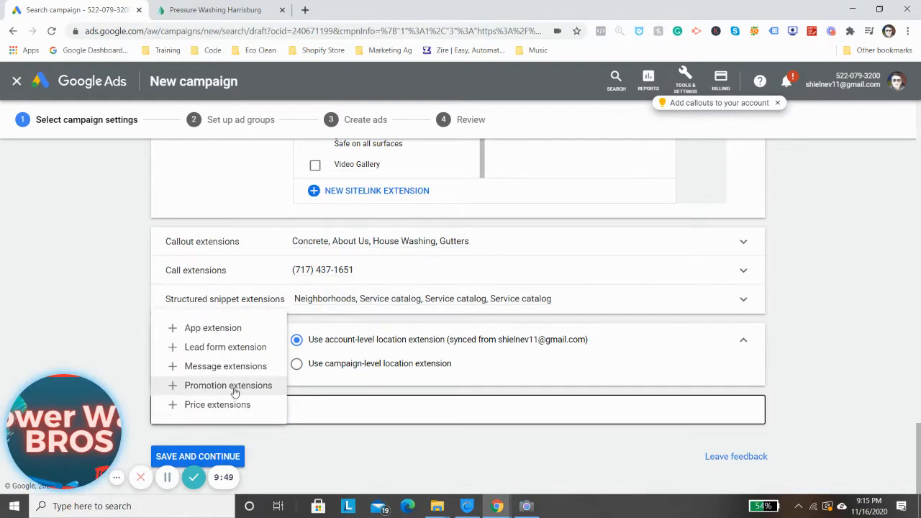
{"action": "left_click", "coordinate": [239, 404]}
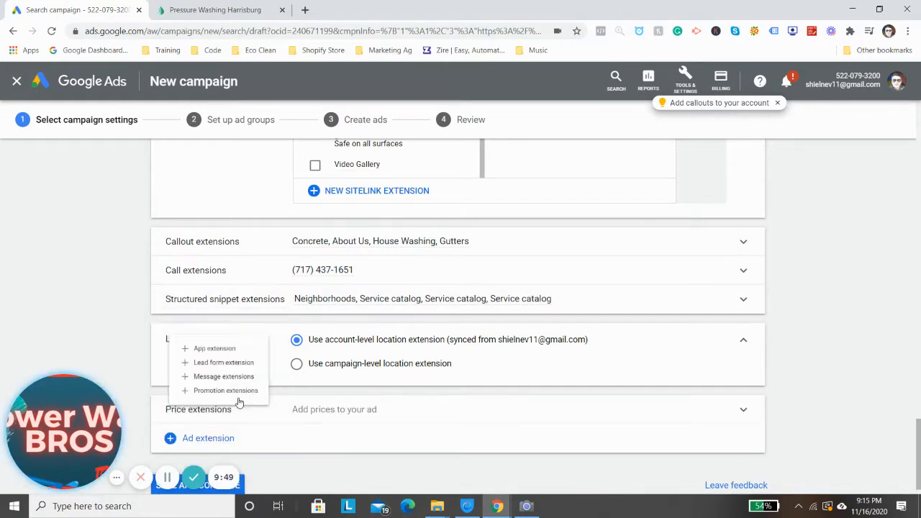
{"action": "left_click", "coordinate": [308, 403]}
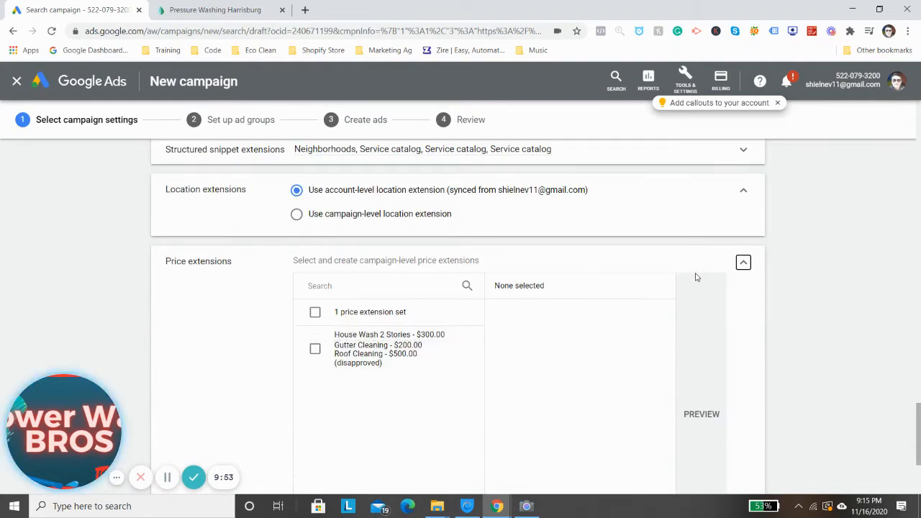
{"action": "left_click", "coordinate": [744, 262]}
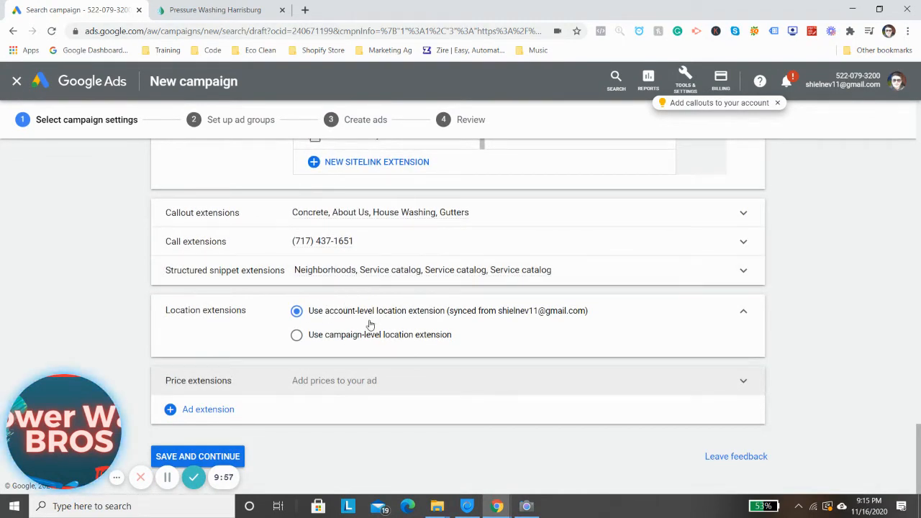
Expand the price extensions again and start a new campaign-level price extension
{"action": "left_click", "coordinate": [238, 416]}
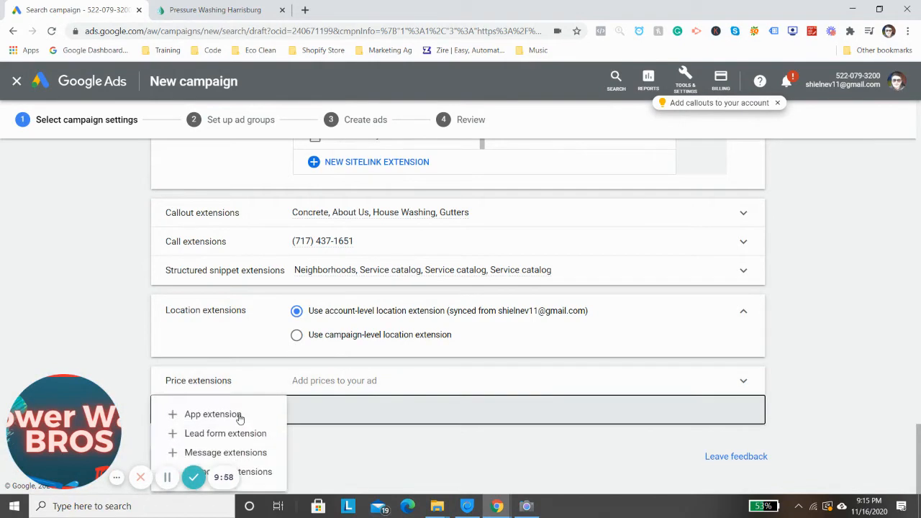
{"action": "left_click", "coordinate": [375, 379]}
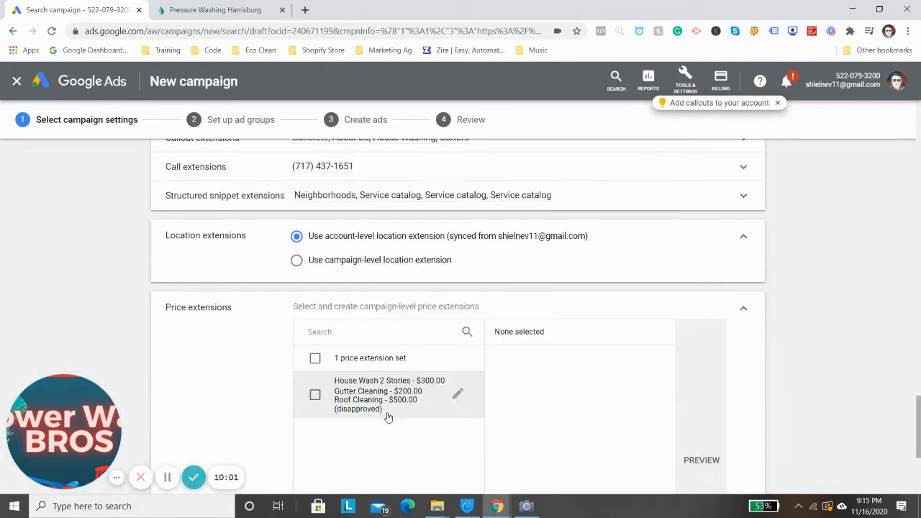
{"action": "scroll", "coordinate": [389, 397], "scroll_direction": "down", "scroll_amount": 3}
{"action": "left_click", "coordinate": [395, 366]}
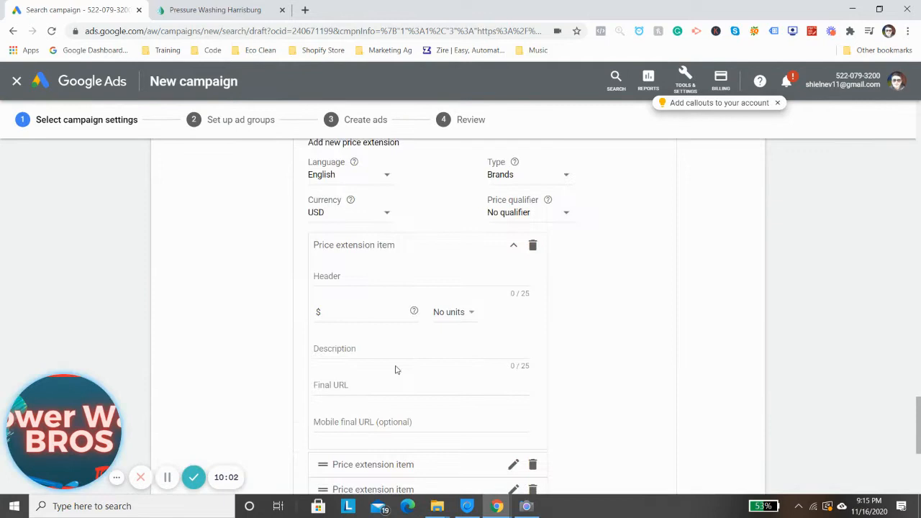
Give the first price extension item the header "Gutter Cleaning Starting" and a price of $150
{"action": "left_click", "coordinate": [340, 278]}
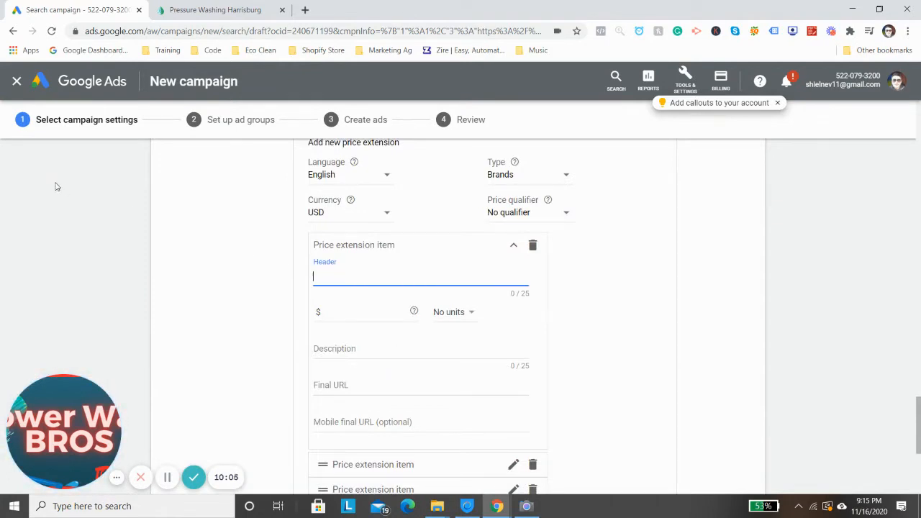
{"action": "type", "text": "Gutter"}
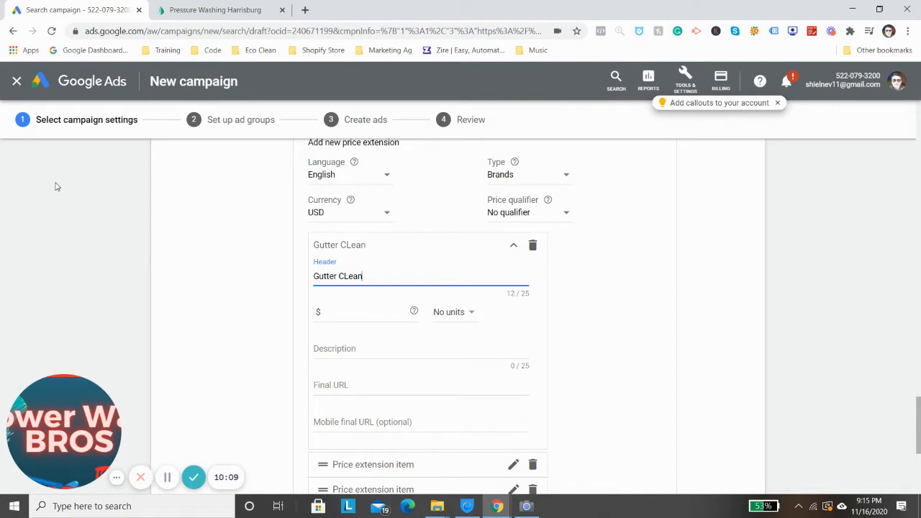
{"action": "type", "text": "Cleaning Start"}
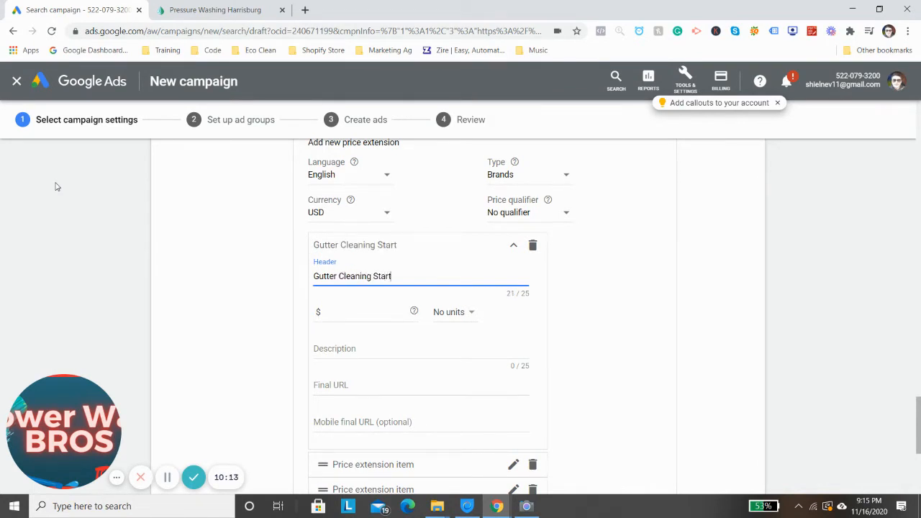
{"action": "type", "text": "ing at"}
{"action": "key", "text": "BackSpace"}
{"action": "type", "text": "ing at $150"}
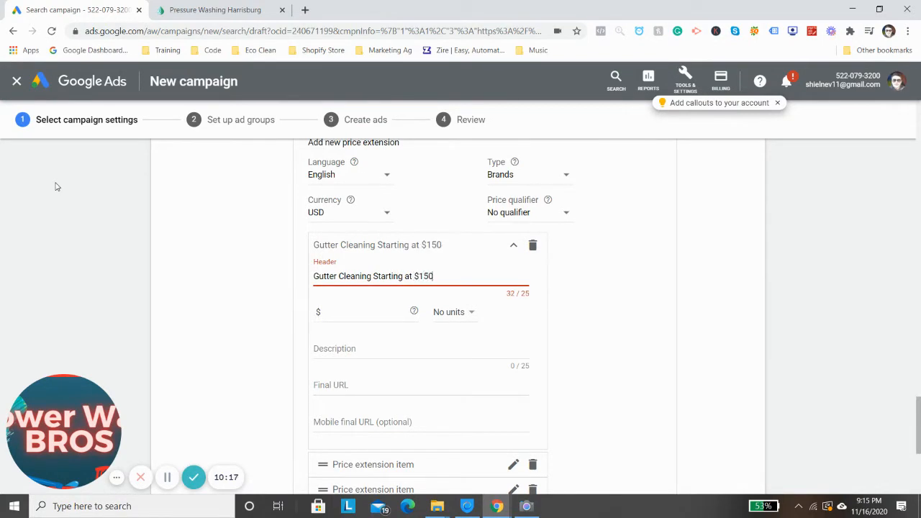
{"action": "key", "text": "BackSpace"}
{"action": "key", "text": "BackSpace"}
{"action": "key", "text": "BackSpace"}
{"action": "key", "text": "BackSpace"}
{"action": "key", "text": "BackSpace"}
{"action": "key", "text": "BackSpace"}
{"action": "key", "text": "BackSpace"}
{"action": "key", "text": "BackSpace"}
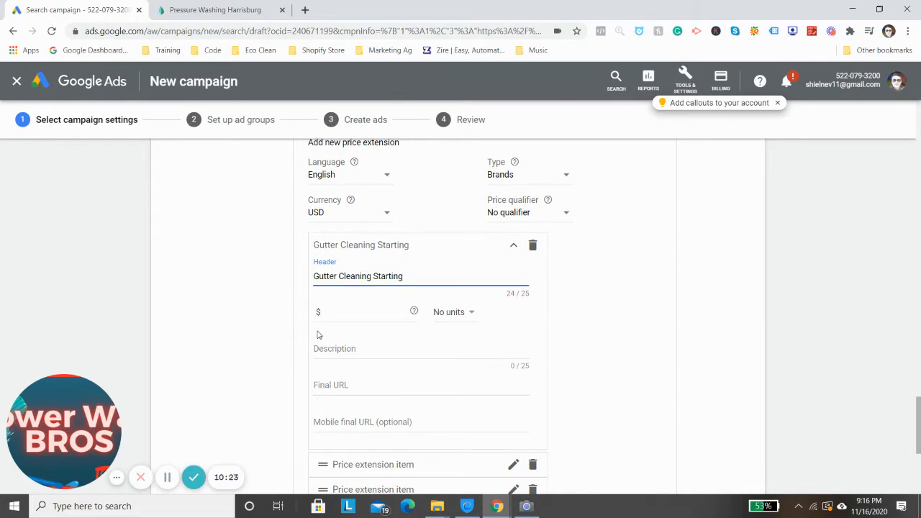
{"action": "left_click", "coordinate": [346, 313]}
{"action": "type", "text": "150"}
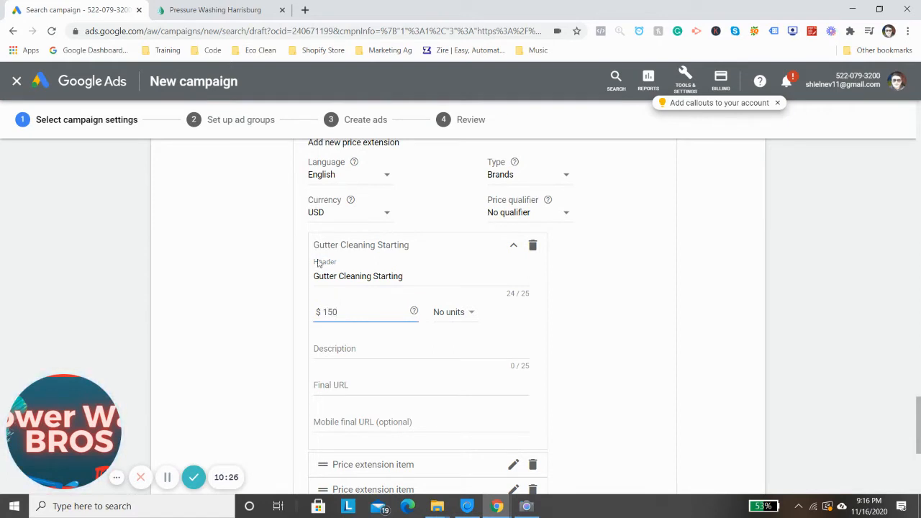
Describe the $150 price extension item as "One Story Gutter Cleaning"
{"action": "left_click", "coordinate": [370, 349]}
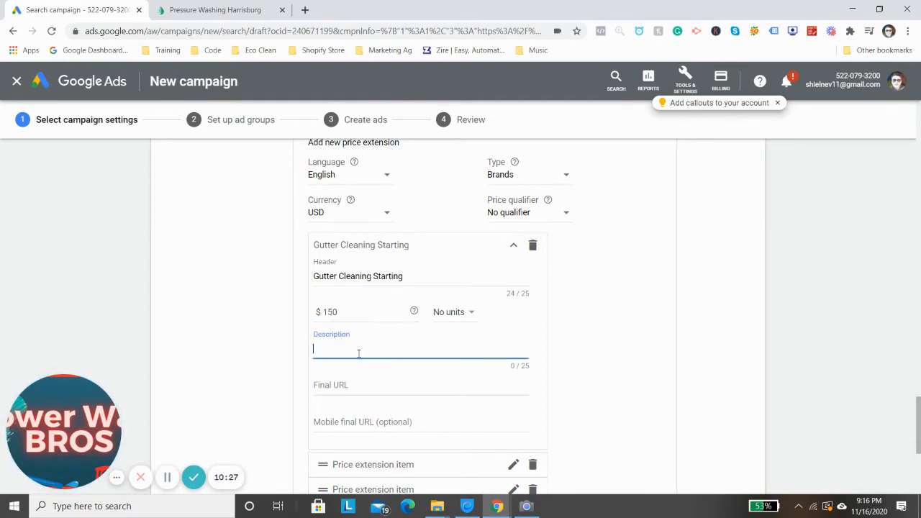
{"action": "type", "text": "One Story Full"}
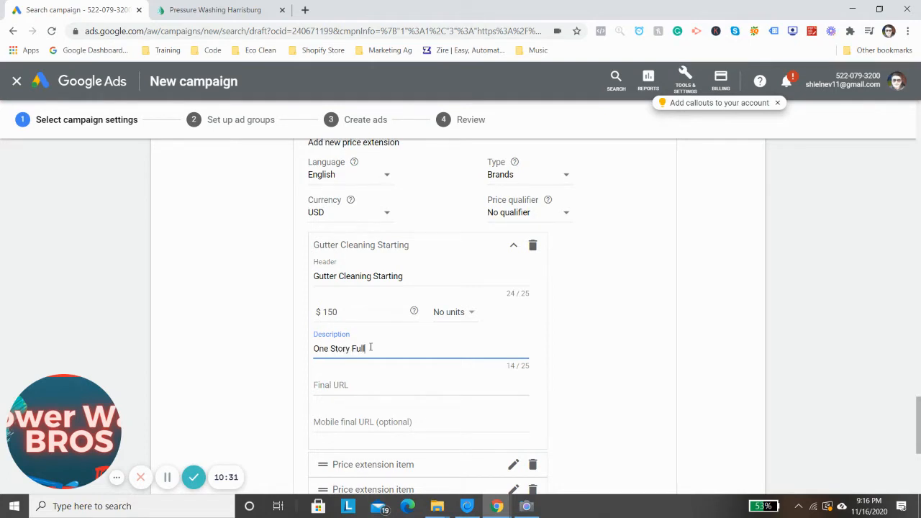
{"action": "type", "text": " Gutter Cleaning"}
{"action": "key", "text": "BackSpace"}
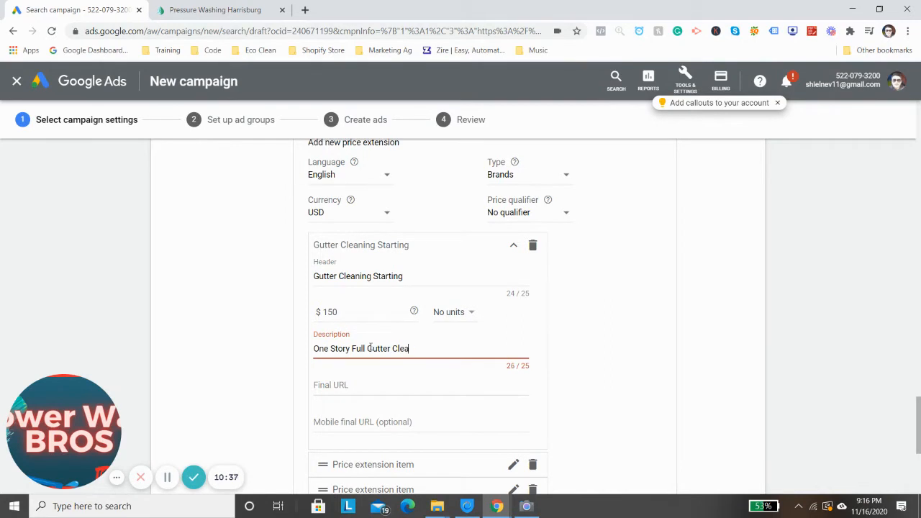
{"action": "key", "text": "BackSpace"}
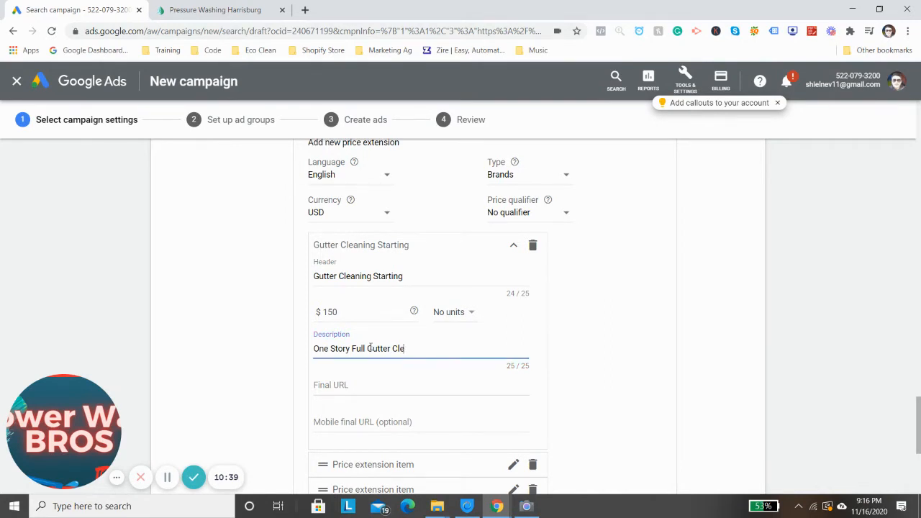
{"action": "double_click", "coordinate": [360, 349]}
{"action": "key", "text": "BackSpace"}
{"action": "type", "text": "aning"}
{"action": "left_click", "coordinate": [360, 385]}
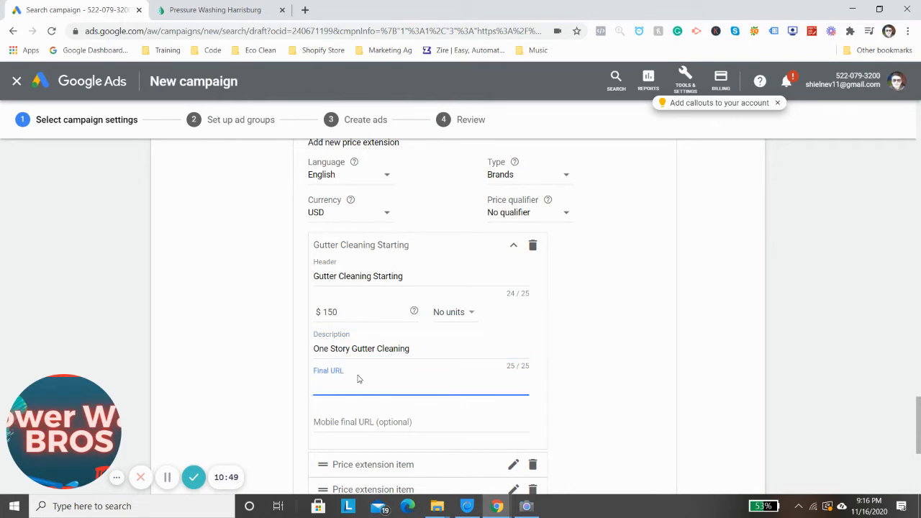
{"action": "type", "text": "https://mechanicsburgpowerwashing.com/gutter-cleaning"}
{"action": "scroll", "coordinate": [446, 364], "scroll_direction": "down", "scroll_amount": 1}
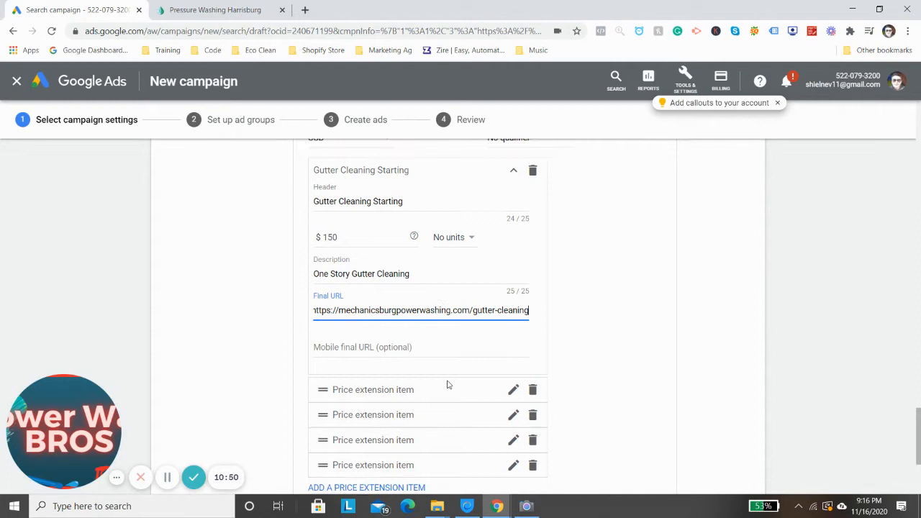
{"action": "left_click", "coordinate": [418, 349]}
{"action": "type", "text": "https://mechanicsburgpowerwashing.com/gutter-cleaning"}
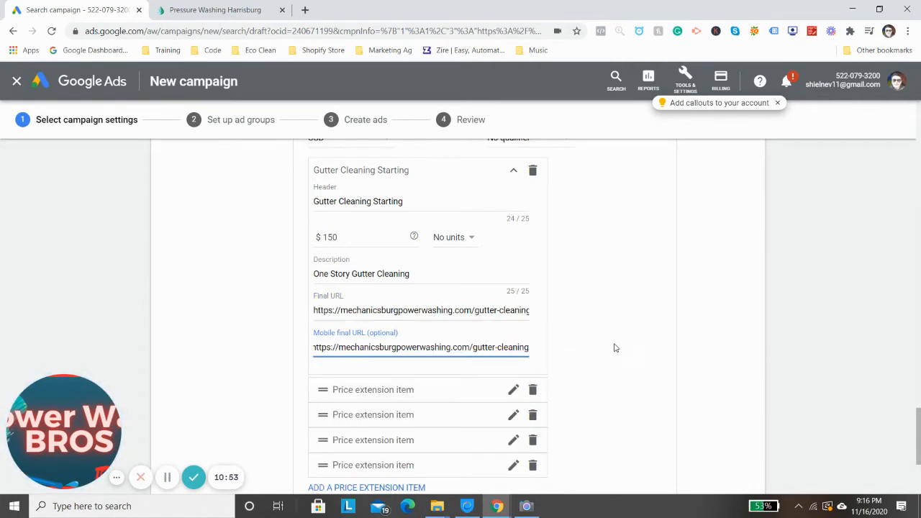
Try to save the price extension with only its first item filled in
{"action": "left_click", "coordinate": [579, 350]}
{"action": "scroll", "coordinate": [442, 359], "scroll_direction": "down", "scroll_amount": 1}
{"action": "scroll", "coordinate": [442, 359], "scroll_direction": "down", "scroll_amount": 2}
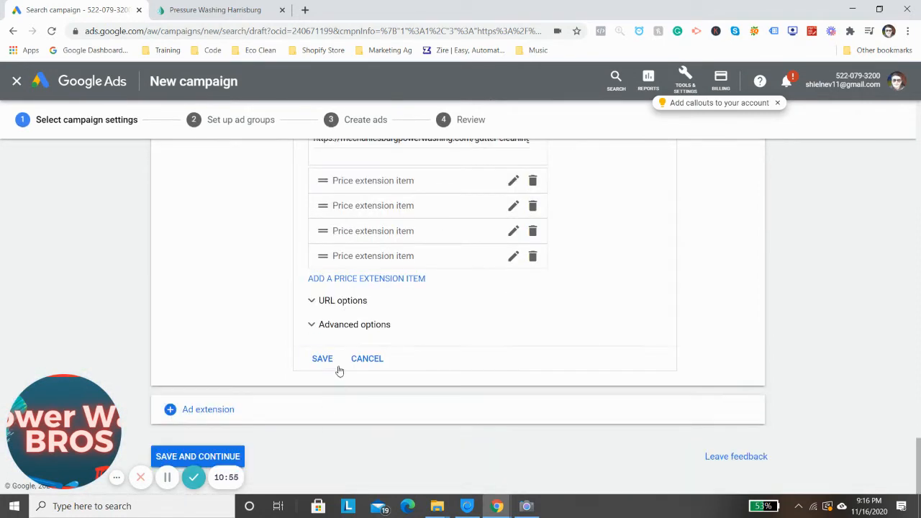
{"action": "left_click", "coordinate": [325, 360]}
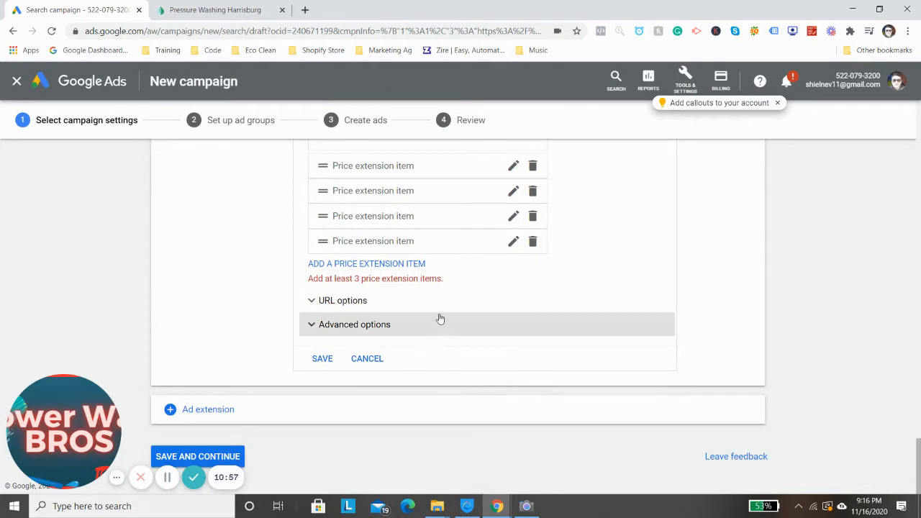
{"action": "scroll", "coordinate": [456, 323], "scroll_direction": "up", "scroll_amount": 3}
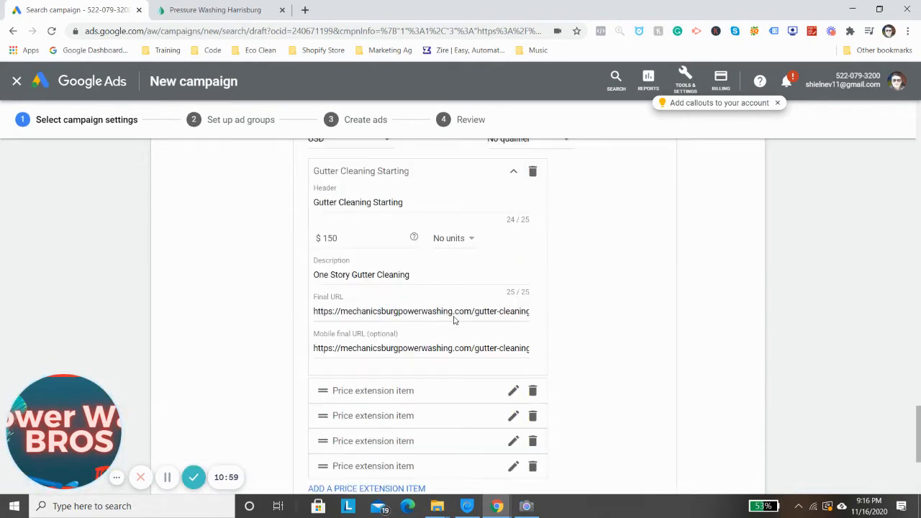
Open the second price extension item and give it the header "Two Story Gutters" and a price of $250
{"action": "scroll", "coordinate": [392, 345], "scroll_direction": "down", "scroll_amount": 1}
{"action": "left_click", "coordinate": [385, 320]}
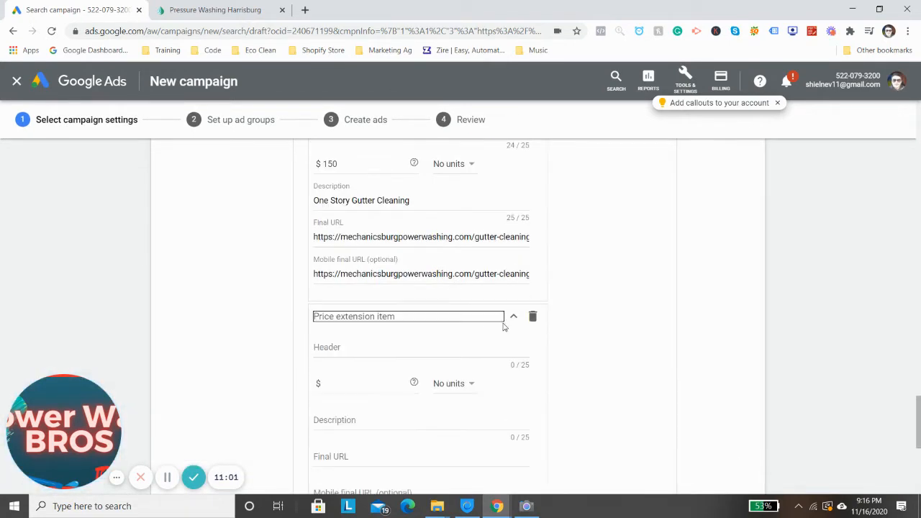
{"action": "left_click", "coordinate": [368, 349]}
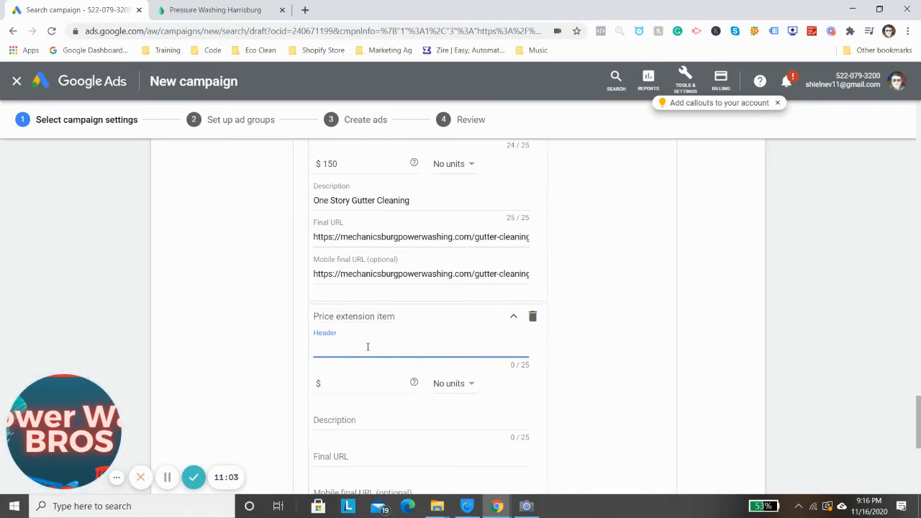
{"action": "type", "text": "Two St"}
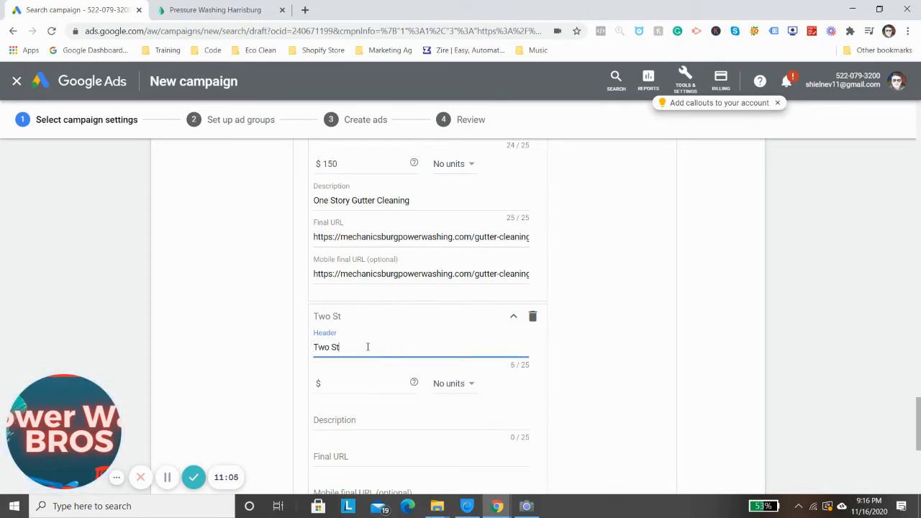
{"action": "type", "text": "ory Gutters"}
{"action": "key", "text": "Tab"}
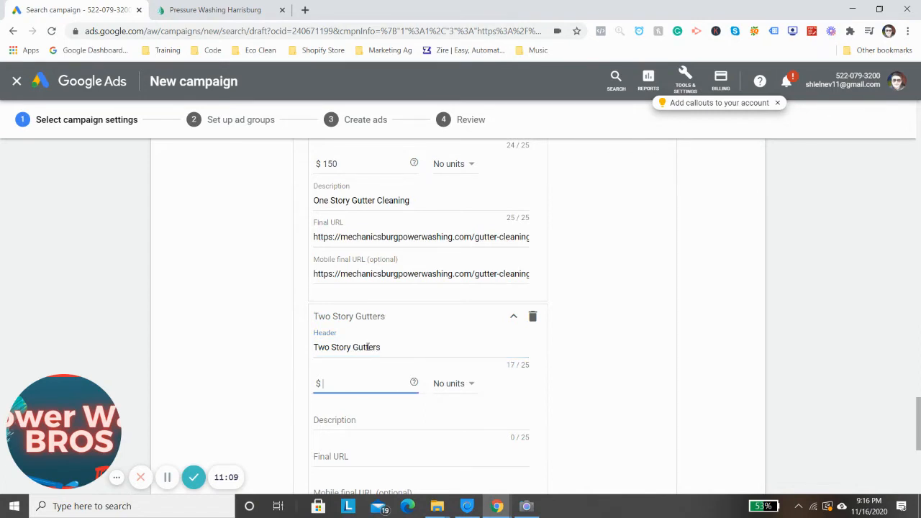
{"action": "type", "text": "250"}
{"action": "key", "text": "Tab"}
{"action": "left_click", "coordinate": [377, 417]}
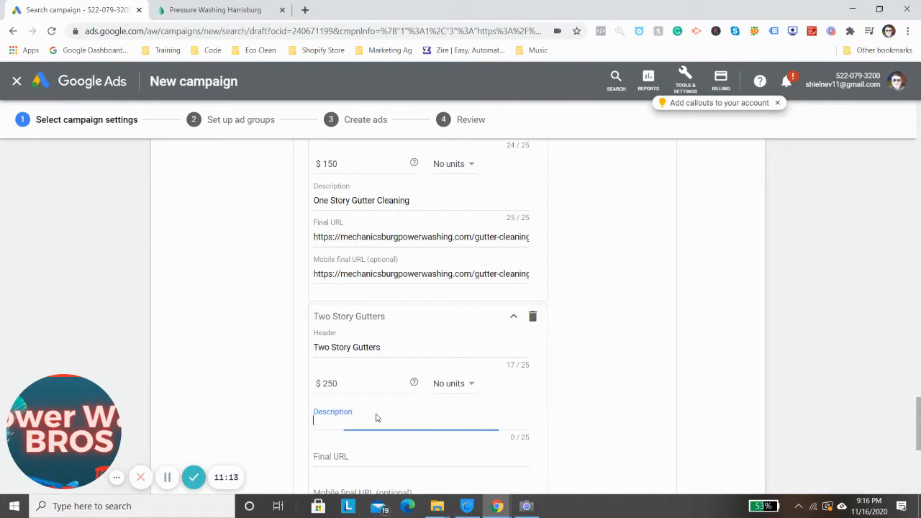
{"action": "type", "text": "Full"}
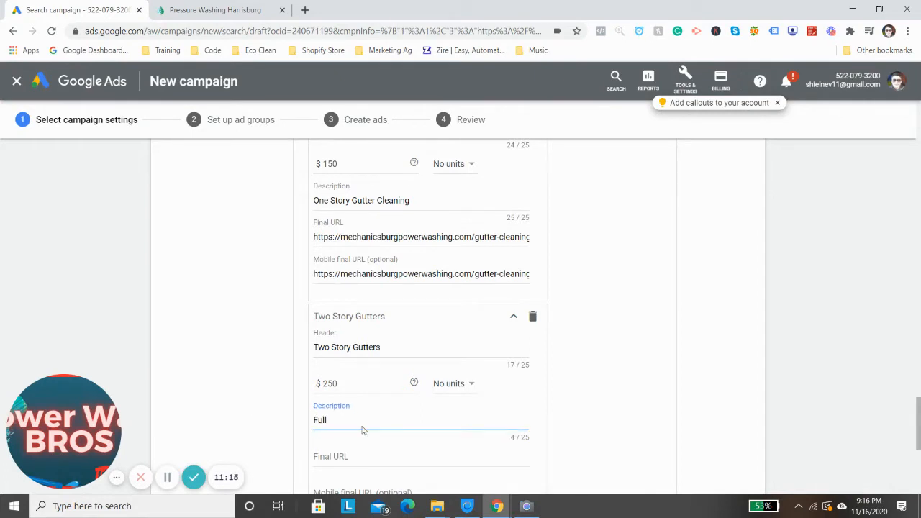
{"action": "type", "text": " 2 sto"}
{"action": "left_click", "coordinate": [356, 452]}
{"action": "type", "text": "https://mechanicsburgpowerwashing.com/gutter-cleaning"}
{"action": "scroll", "coordinate": [426, 432], "scroll_direction": "down", "scroll_amount": 1}
{"action": "scroll", "coordinate": [426, 432], "scroll_direction": "down", "scroll_amount": 1}
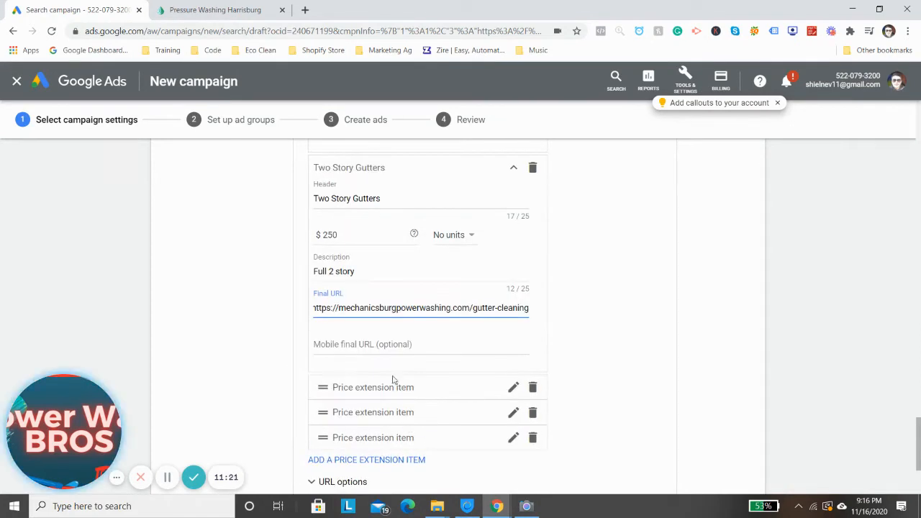
{"action": "left_click", "coordinate": [390, 351]}
{"action": "type", "text": "https://mechanicsburgpowerwashing.com/gutter-cleaning"}
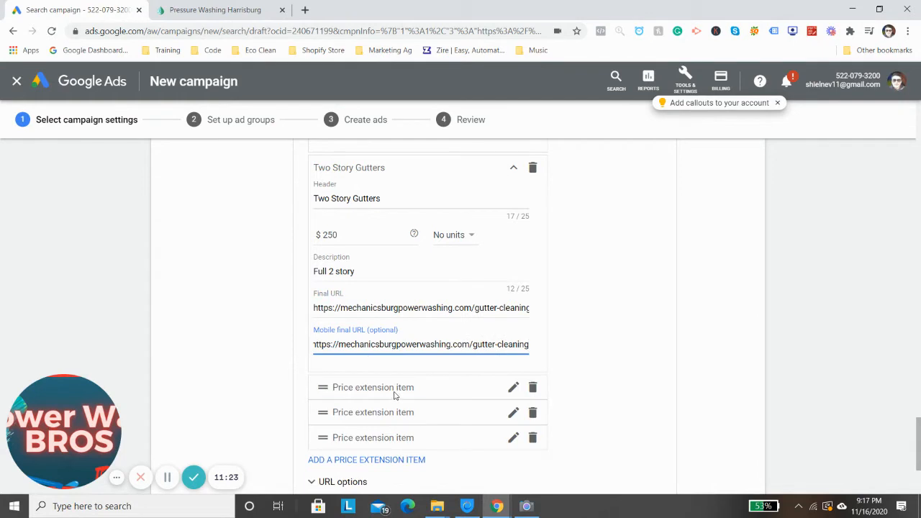
Open the third price extension item and give it the header "Max 2 Story Price" and a price of $500
{"action": "left_click", "coordinate": [395, 392]}
{"action": "scroll", "coordinate": [432, 396], "scroll_direction": "down", "scroll_amount": 1}
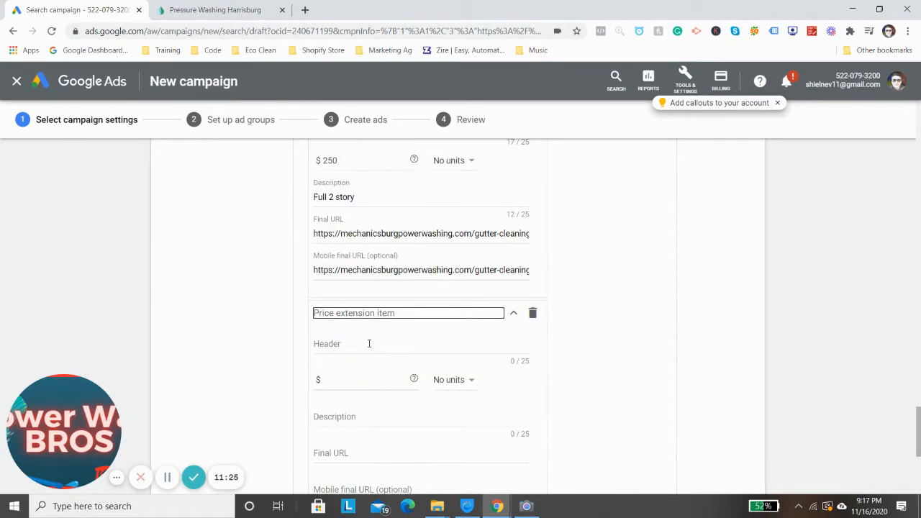
{"action": "left_click", "coordinate": [378, 338]}
{"action": "type", "text": "M"}
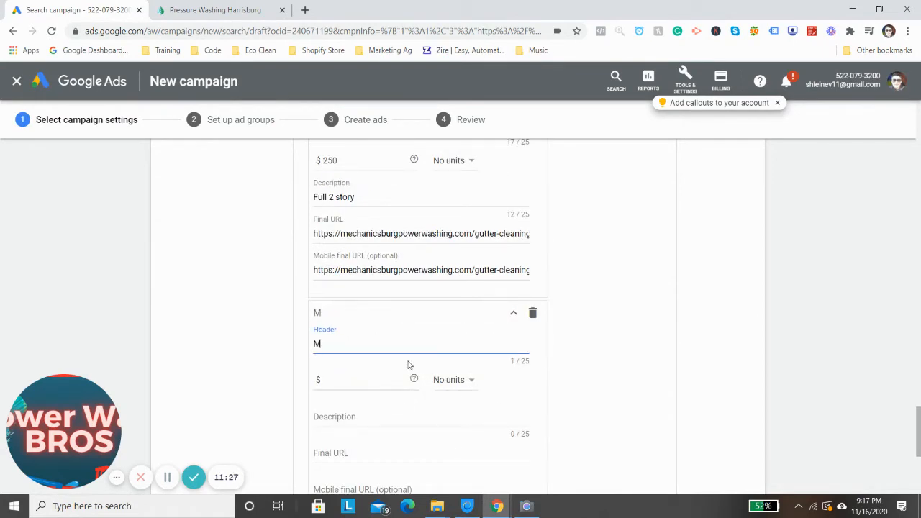
{"action": "type", "text": "ax 2 Story Price"}
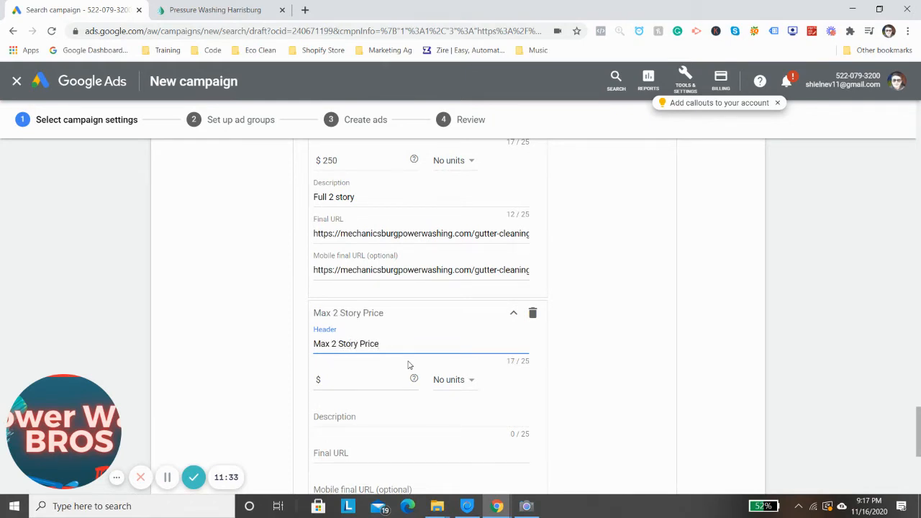
{"action": "key", "text": "Tab"}
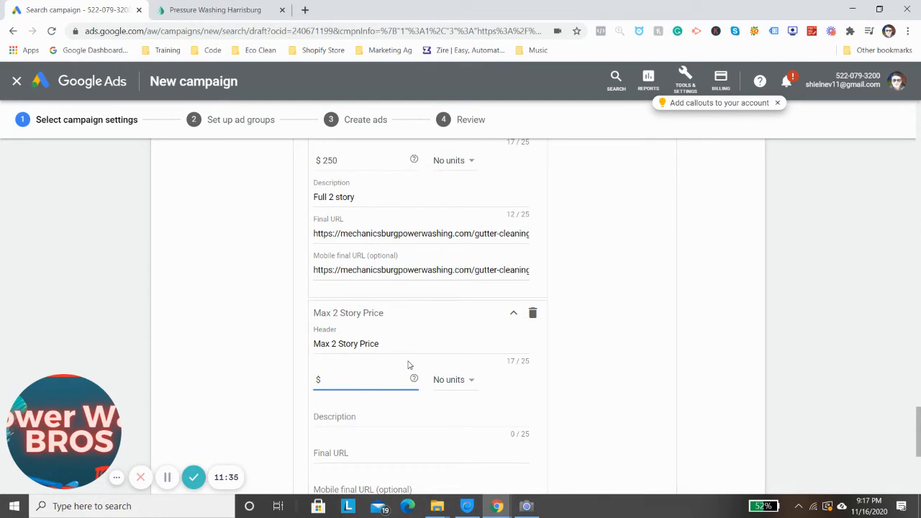
{"action": "left_click", "coordinate": [344, 419]}
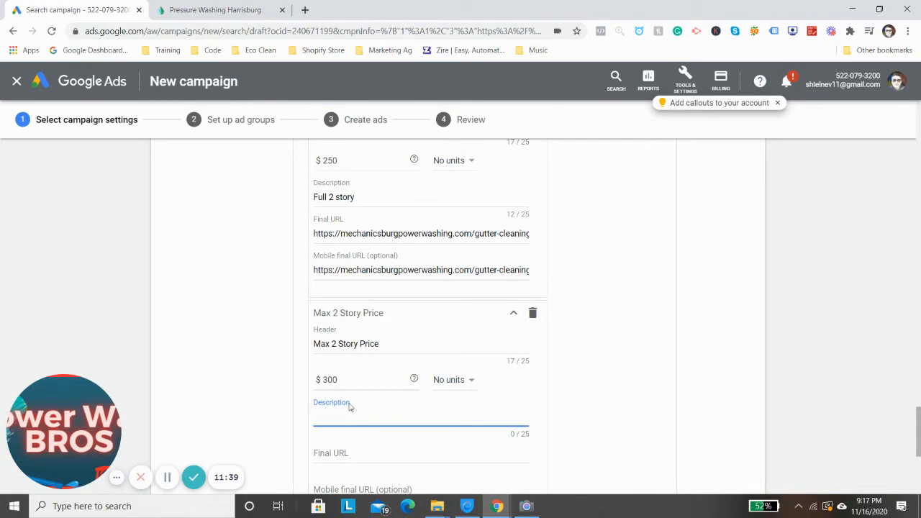
{"action": "double_click", "coordinate": [344, 375]}
{"action": "type", "text": "500"}
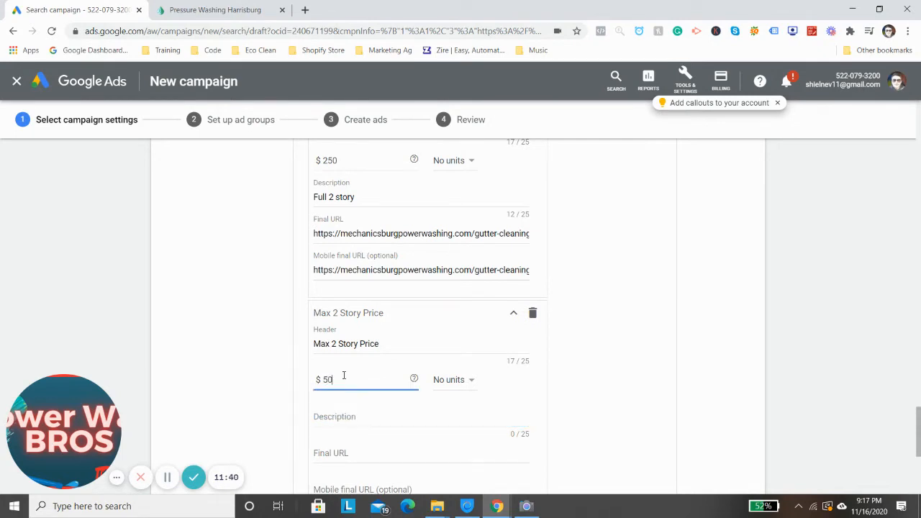
Describe the "Max 2 Story Price" item as "Maximum Price For 2 Story"
{"action": "left_click", "coordinate": [349, 415]}
{"action": "type", "text": "M"}
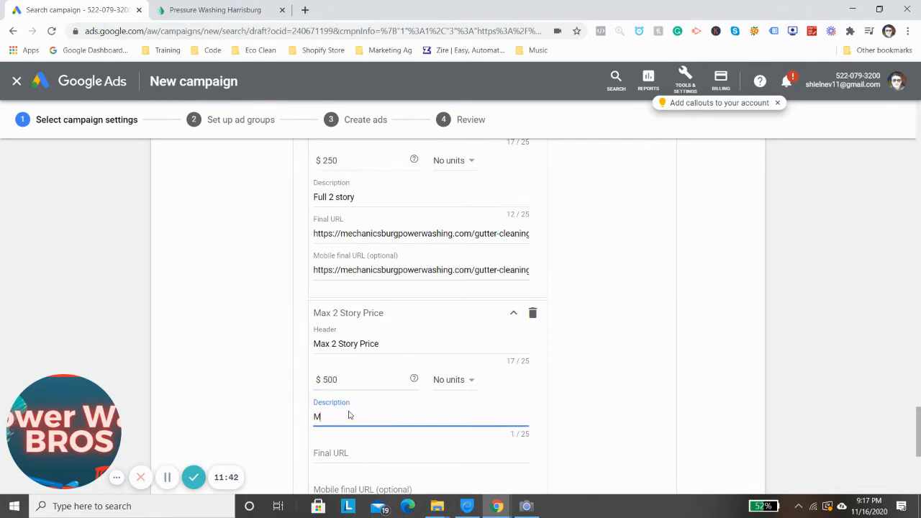
{"action": "type", "text": "aximum Orice"}
{"action": "key", "text": "BackSpace"}
{"action": "key", "text": "BackSpace"}
{"action": "key", "text": "BackSpace"}
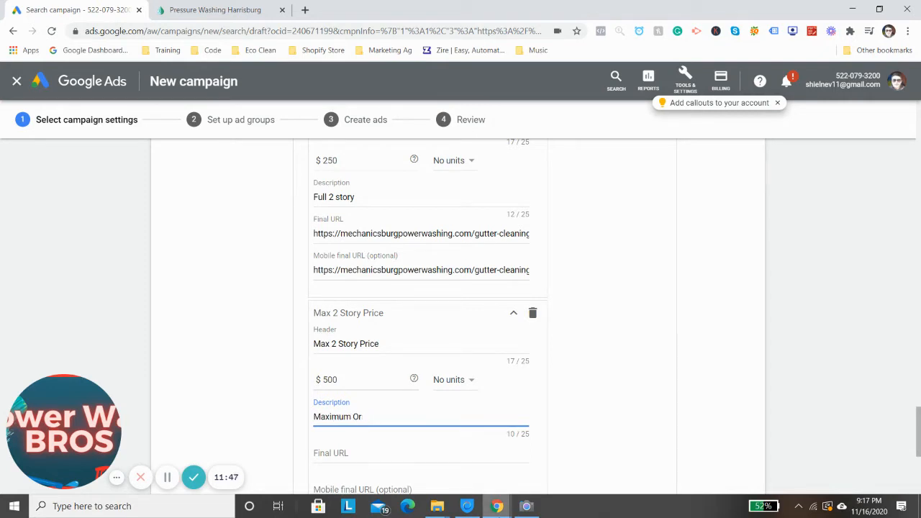
{"action": "mouse_move", "coordinate": [498, 507]}
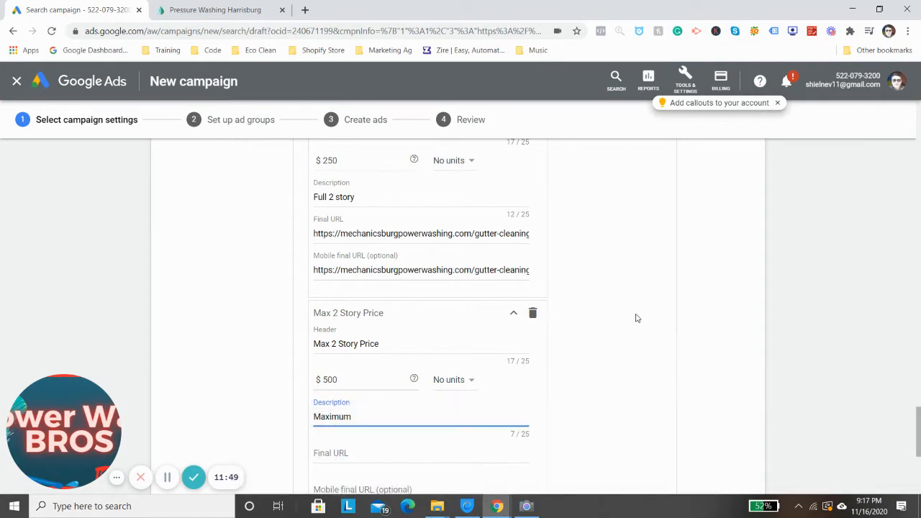
{"action": "type", "text": "Price For 2 Story"}
{"action": "scroll", "coordinate": [573, 364], "scroll_direction": "down", "scroll_amount": 2}
{"action": "left_click", "coordinate": [365, 308]}
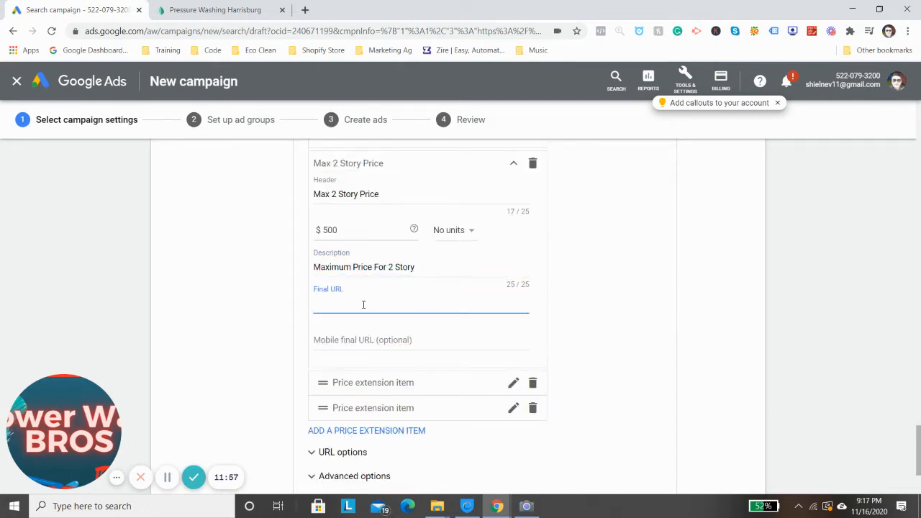
{"action": "type", "text": "V"}
{"action": "key", "text": "BackSpace"}
{"action": "type", "text": "https://mechanicsburgpowerwashing.com/gutter-cleaning"}
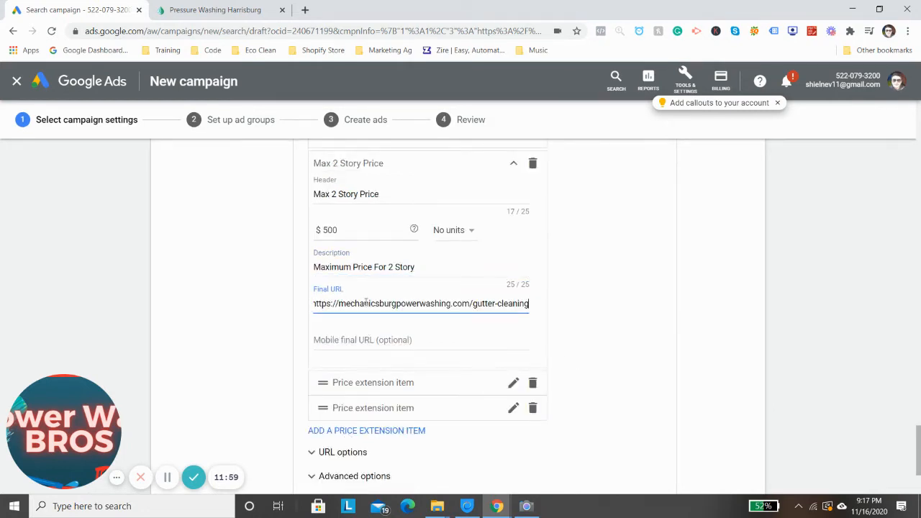
{"action": "left_click", "coordinate": [354, 350]}
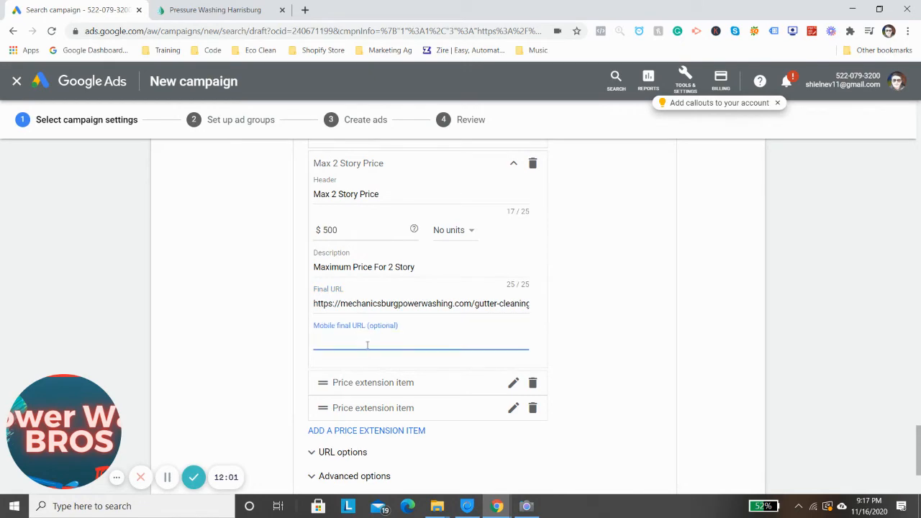
{"action": "key", "text": "ctrl+v"}
Save the price extension with its three filled items and collapse the price extensions section
{"action": "scroll", "coordinate": [367, 345], "scroll_direction": "down", "scroll_amount": 2}
{"action": "left_click", "coordinate": [322, 358]}
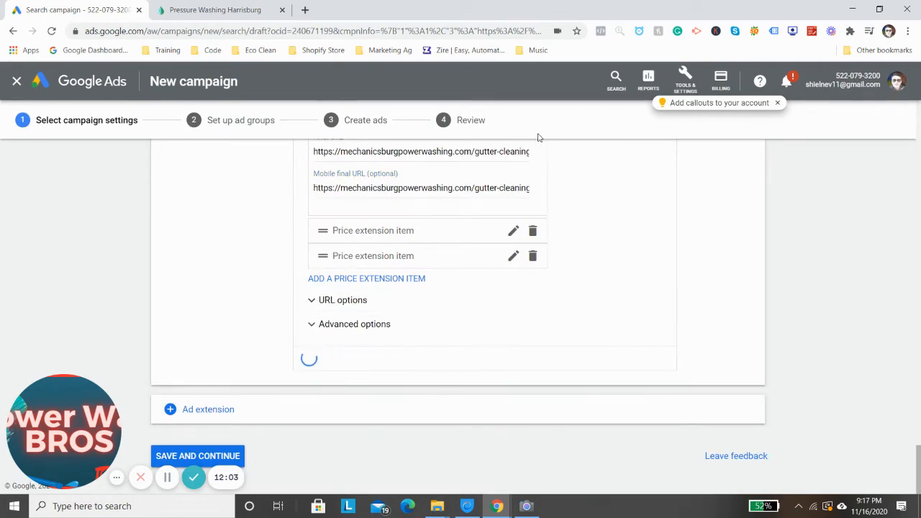
{"action": "scroll", "coordinate": [624, 231], "scroll_direction": "down", "scroll_amount": 1}
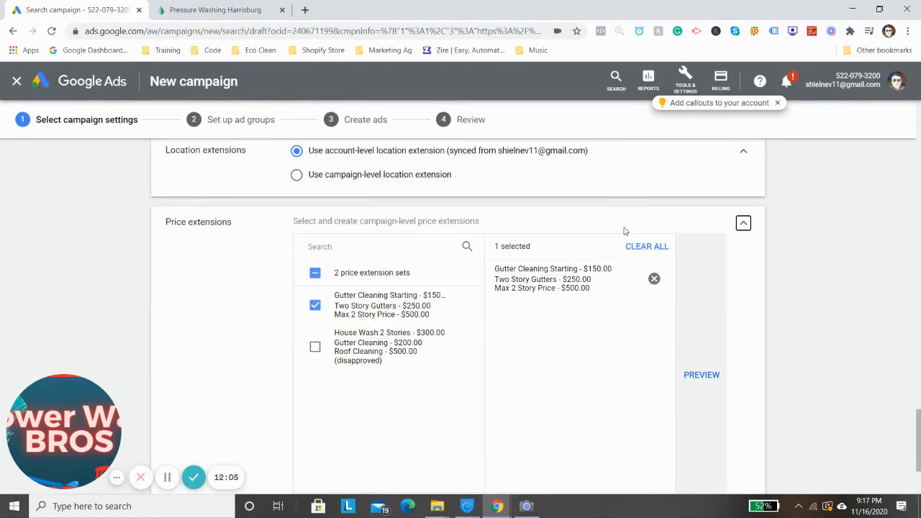
{"action": "scroll", "coordinate": [855, 252], "scroll_direction": "down", "scroll_amount": 2}
{"action": "scroll", "coordinate": [778, 214], "scroll_direction": "up", "scroll_amount": 2}
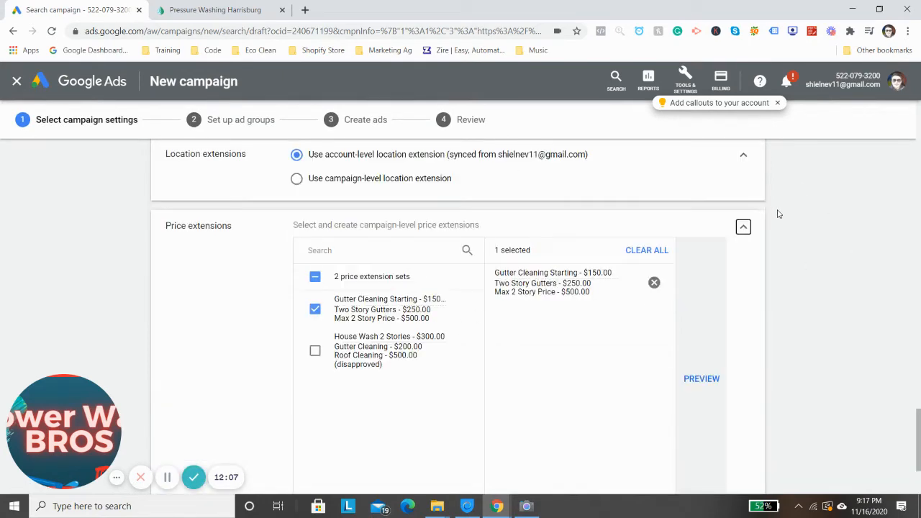
{"action": "left_click", "coordinate": [743, 227]}
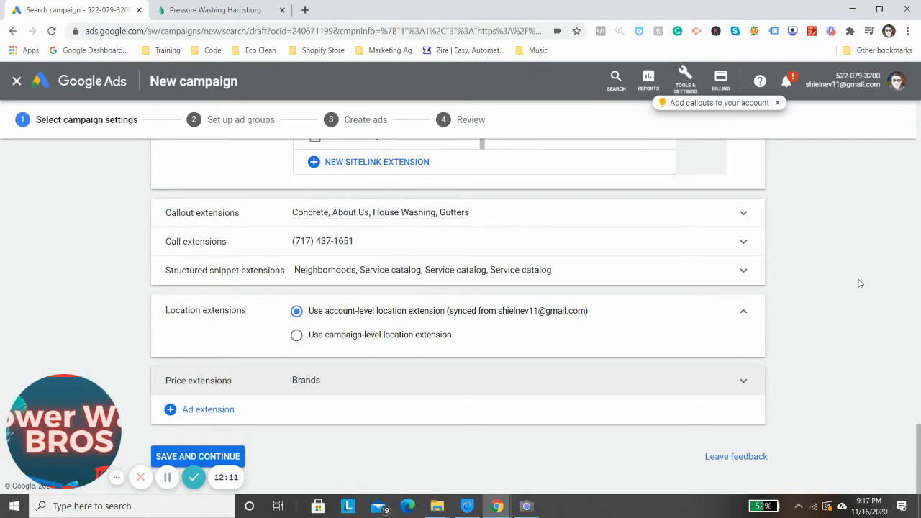
Rename the campaign "Gutter Cleaning - 2020" and save the campaign settings to continue to ad group setup
{"action": "left_click", "coordinate": [216, 457]}
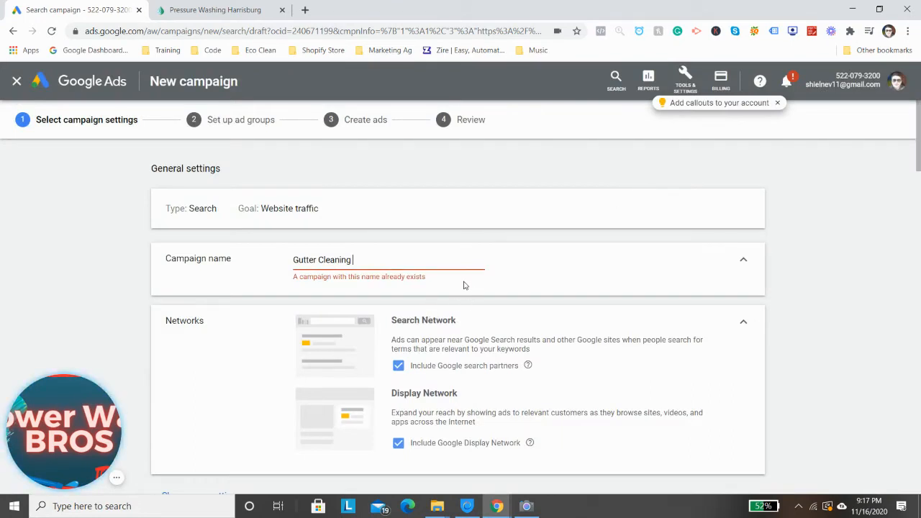
{"action": "type", "text": "- 2020"}
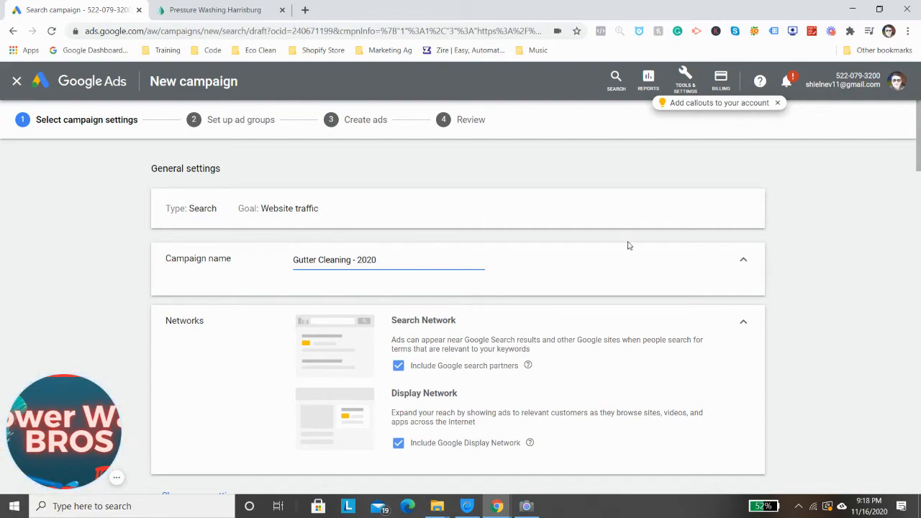
{"action": "scroll", "coordinate": [612, 339], "scroll_direction": "down", "scroll_amount": 4}
{"action": "scroll", "coordinate": [610, 343], "scroll_direction": "down", "scroll_amount": 15}
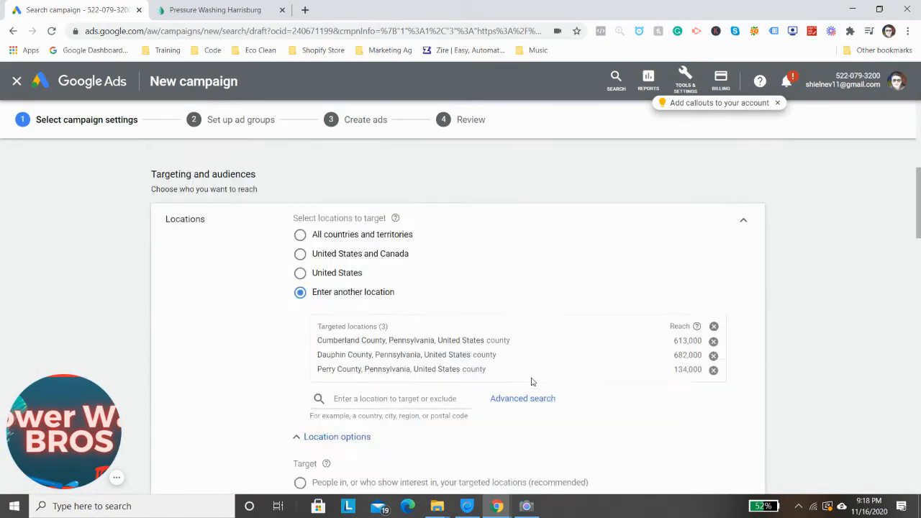
{"action": "scroll", "coordinate": [555, 446], "scroll_direction": "down", "scroll_amount": 4}
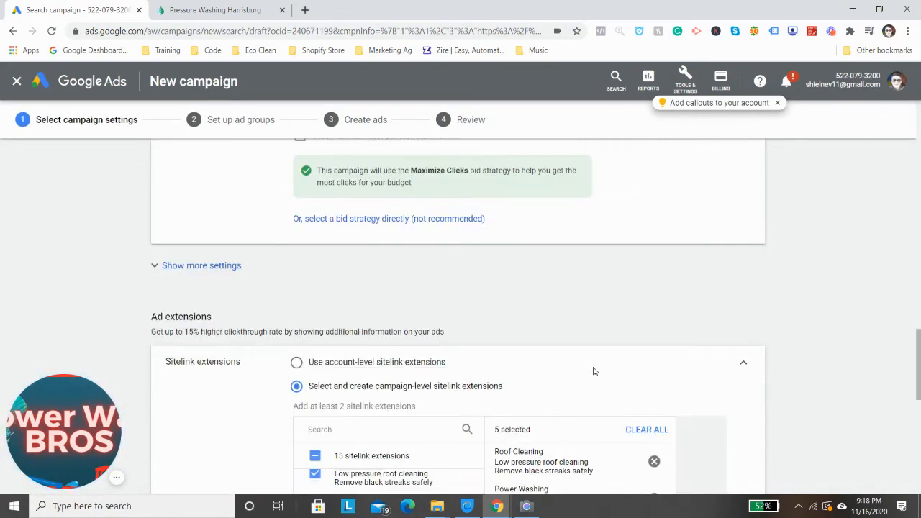
{"action": "scroll", "coordinate": [379, 251], "scroll_direction": "down", "scroll_amount": 5}
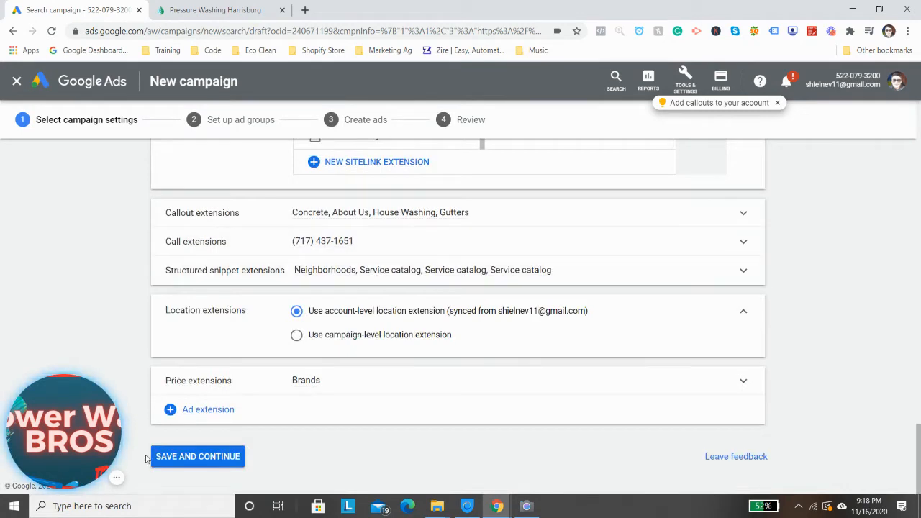
{"action": "left_click", "coordinate": [207, 456]}
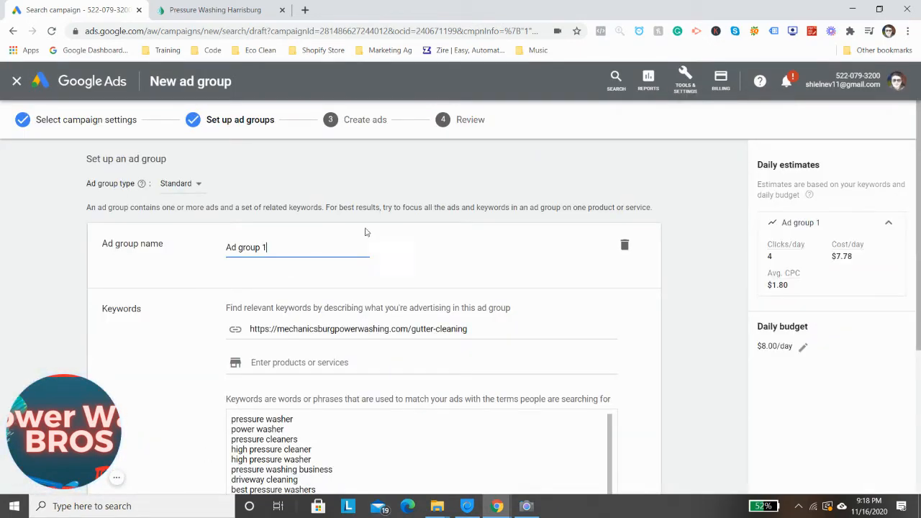
Name the ad group "Gutter Cleaning"
{"action": "scroll", "coordinate": [277, 216], "scroll_direction": "down", "scroll_amount": 1}
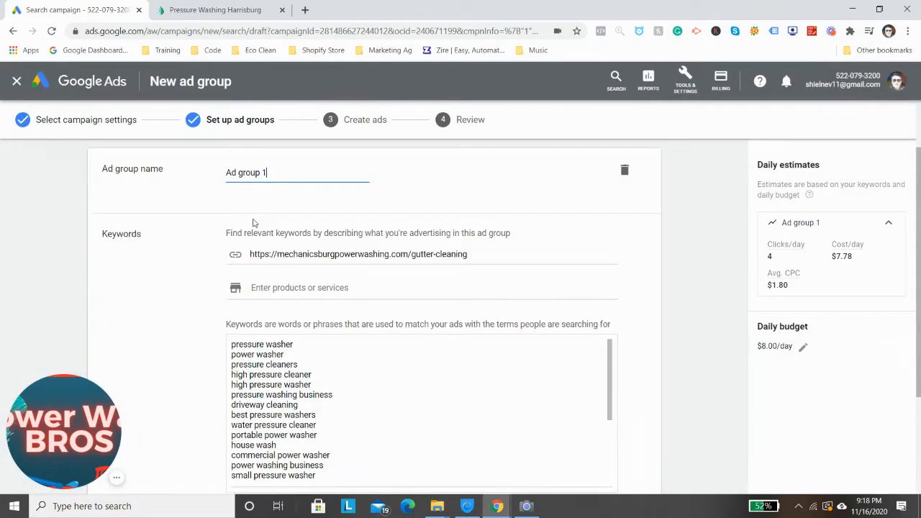
{"action": "triple_click", "coordinate": [267, 172]}
{"action": "type", "text": "Gutter CLeaing"}
{"action": "key", "text": "BackSpace"}
{"action": "key", "text": "BackSpace"}
{"action": "key", "text": "BackSpace"}
{"action": "key", "text": "BackSpace"}
{"action": "type", "text": "lea"}
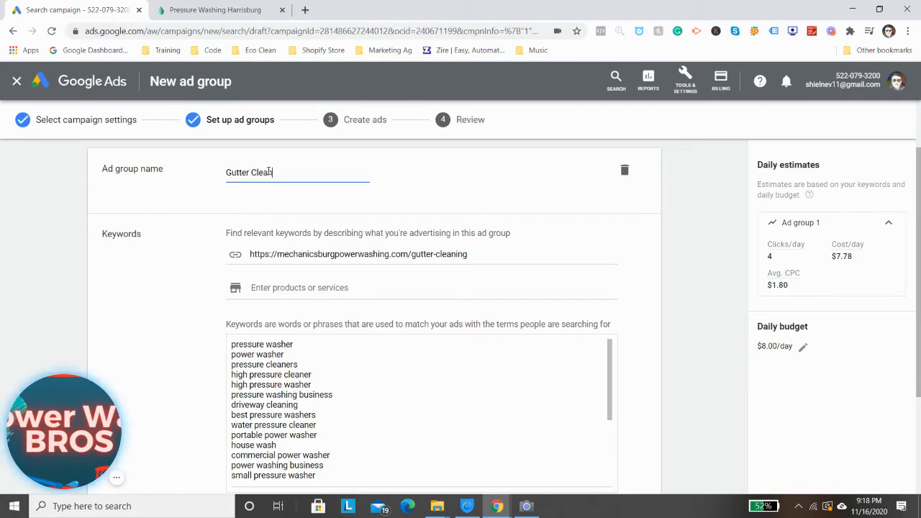
{"action": "type", "text": "ning"}
Delete all the suggested pressure washing keywords from the ad group's keyword list
{"action": "scroll", "coordinate": [341, 376], "scroll_direction": "down", "scroll_amount": 6}
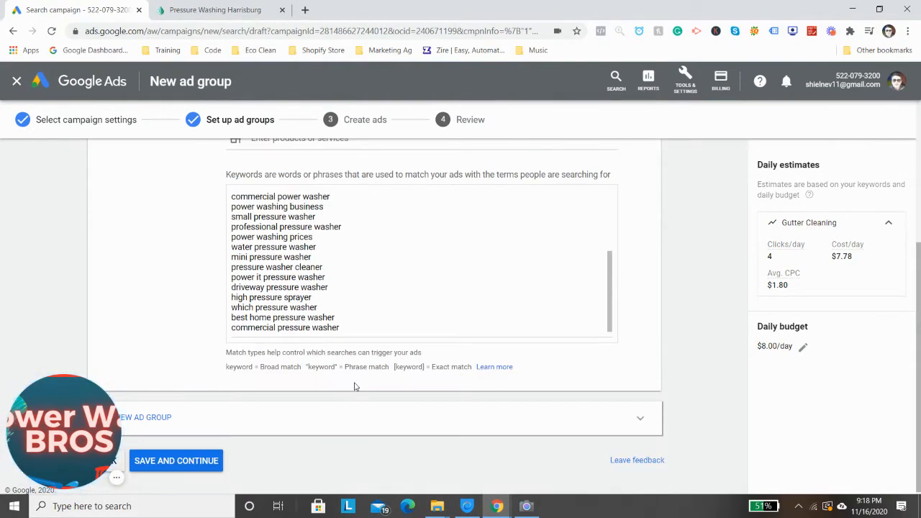
{"action": "left_click_drag", "start_coordinate": [345, 329], "coordinate": [222, 354]}
{"action": "key", "text": "BackSpace"}
{"action": "key", "text": "BackSpace"}
{"action": "key", "text": "BackSpace"}
{"action": "key", "text": "BackSpace"}
{"action": "key", "text": "BackSpace"}
{"action": "key", "text": "BackSpace"}
{"action": "key", "text": "BackSpace"}
{"action": "key", "text": "BackSpace"}
{"action": "key", "text": "BackSpace"}
{"action": "key", "text": "BackSpace"}
{"action": "key", "text": "BackSpace"}
{"action": "key", "text": "BackSpace"}
{"action": "key", "text": "BackSpace"}
{"action": "key", "text": "BackSpace"}
{"action": "key", "text": "BackSpace"}
{"action": "key", "text": "BackSpace"}
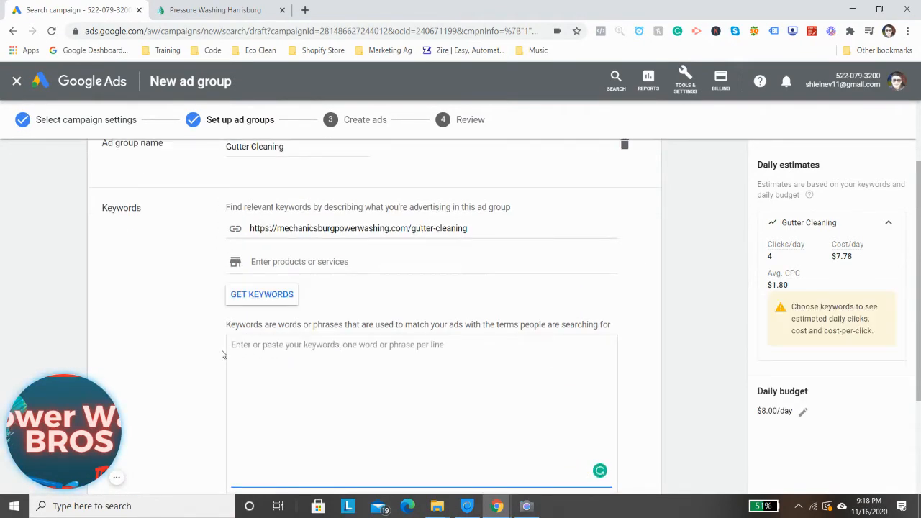
Search Google for "gutter cleaning service" in a new browser tab
{"action": "left_click", "coordinate": [304, 11]}
{"action": "left_click", "coordinate": [275, 29]}
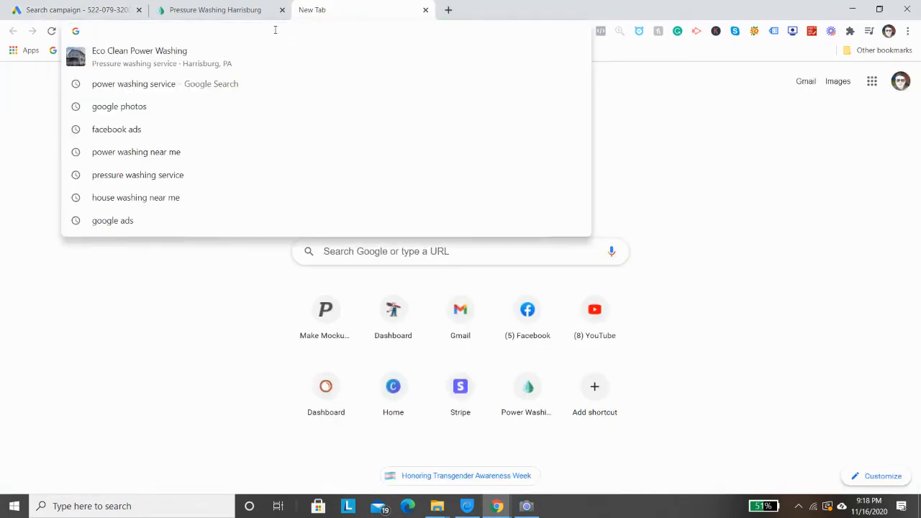
{"action": "type", "text": "gutter cleaning"}
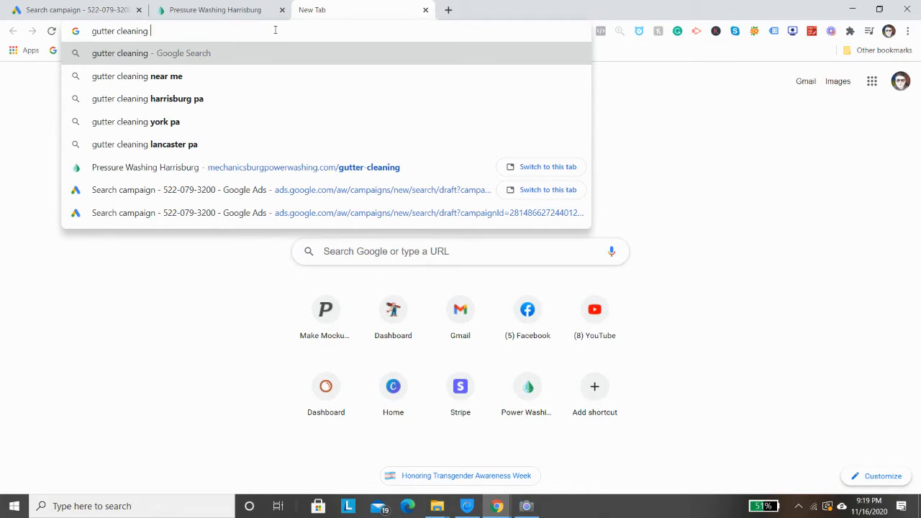
{"action": "type", "text": "service"}
{"action": "key", "text": "Return"}
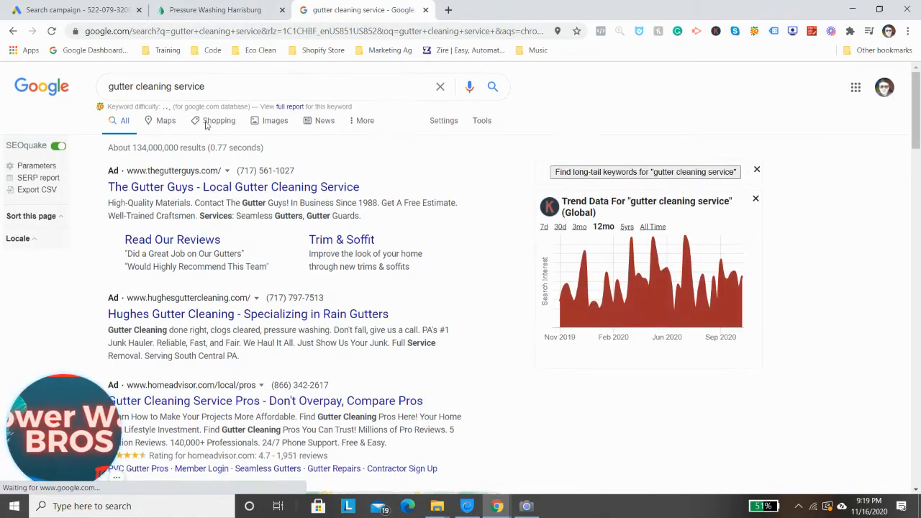
Open the Hughes Gutter Cleaning ad from the search results and examine the content of its landing page
{"action": "scroll", "coordinate": [324, 191], "scroll_direction": "down", "scroll_amount": 2}
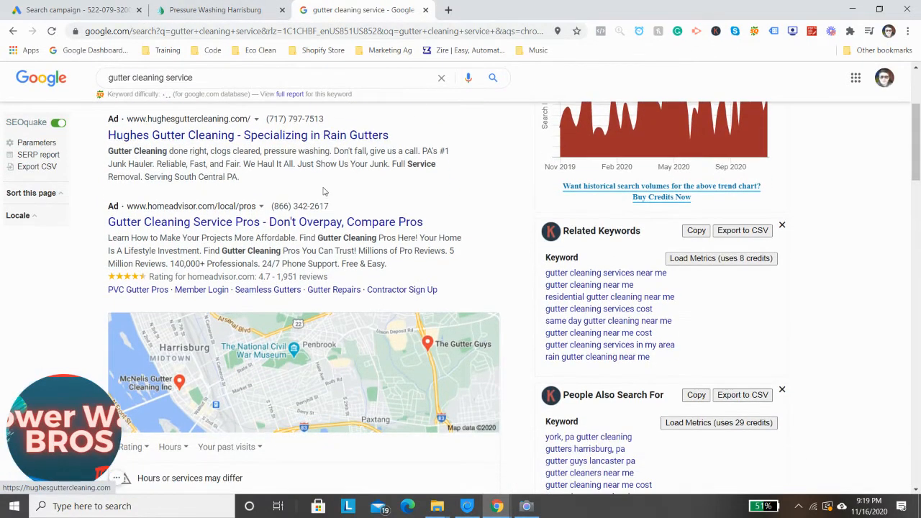
{"action": "left_click", "coordinate": [252, 142]}
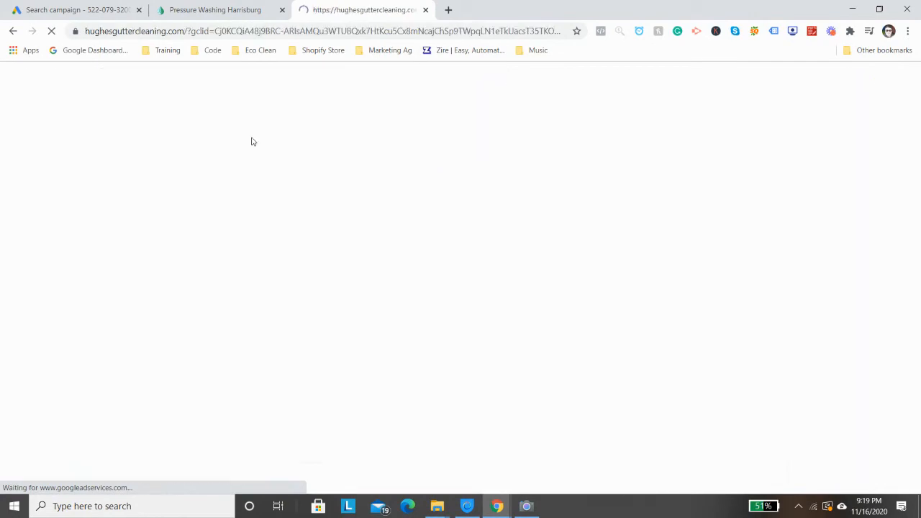
{"action": "scroll", "coordinate": [443, 156], "scroll_direction": "down", "scroll_amount": 1}
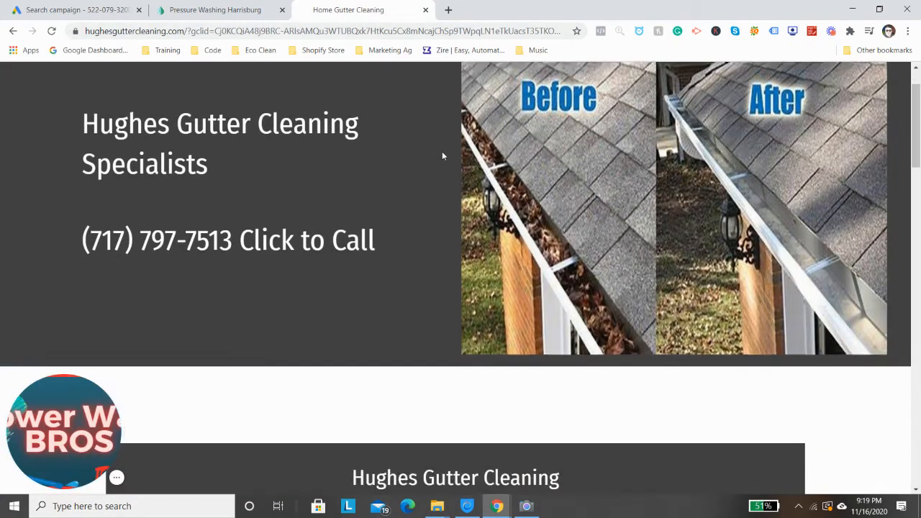
{"action": "scroll", "coordinate": [439, 152], "scroll_direction": "down", "scroll_amount": 3}
{"action": "scroll", "coordinate": [514, 139], "scroll_direction": "up", "scroll_amount": 5}
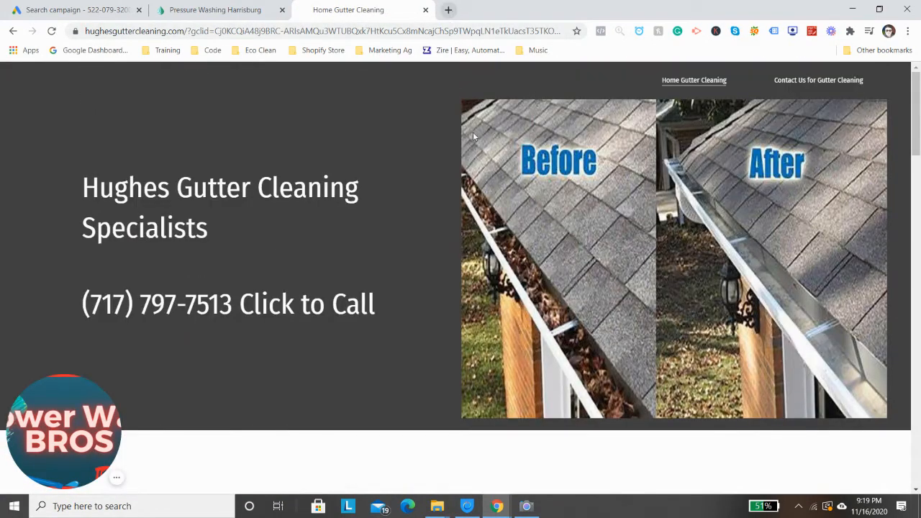
{"action": "scroll", "coordinate": [503, 159], "scroll_direction": "down", "scroll_amount": 15}
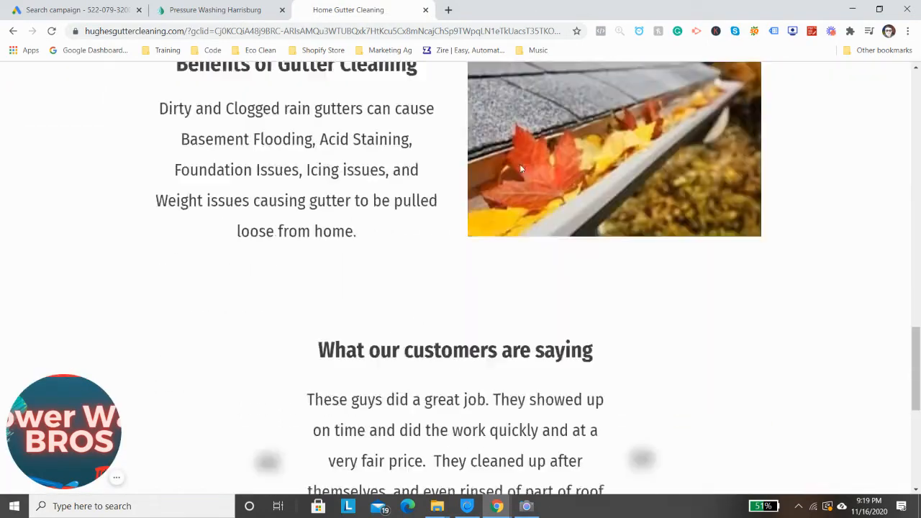
{"action": "scroll", "coordinate": [533, 167], "scroll_direction": "up", "scroll_amount": 12}
{"action": "scroll", "coordinate": [561, 184], "scroll_direction": "down", "scroll_amount": 8}
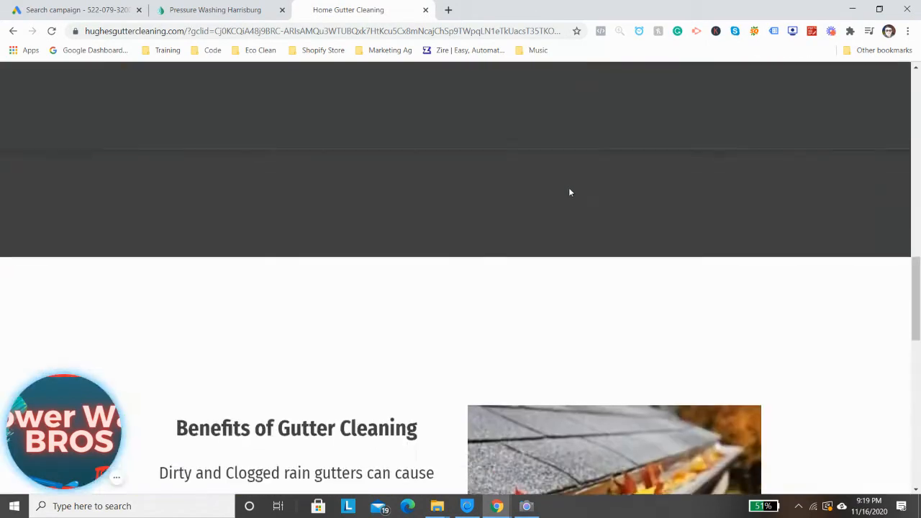
Examine the free-quote price offer and the remaining sections of the Hughes Gutter Cleaning landing page
{"action": "scroll", "coordinate": [569, 192], "scroll_direction": "down", "scroll_amount": 10}
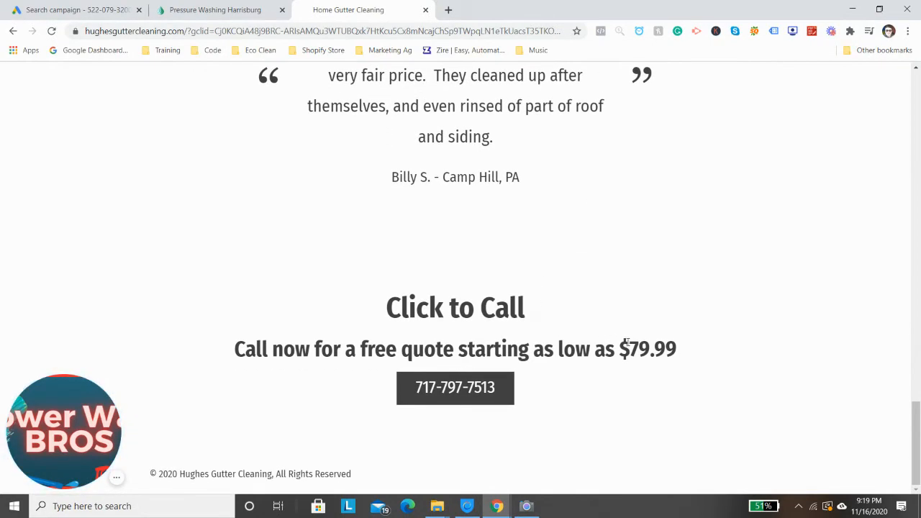
{"action": "left_click_drag", "start_coordinate": [626, 344], "coordinate": [651, 347]}
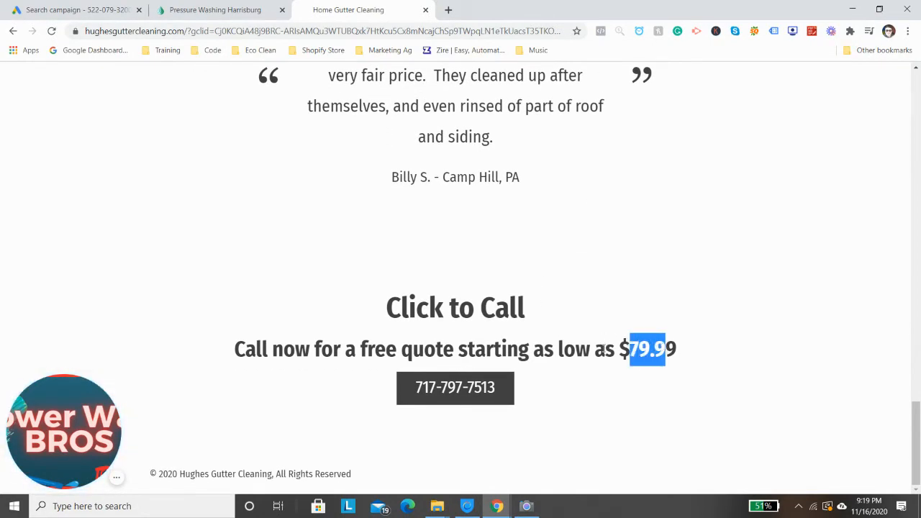
{"action": "scroll", "coordinate": [604, 349], "scroll_direction": "up", "scroll_amount": 10}
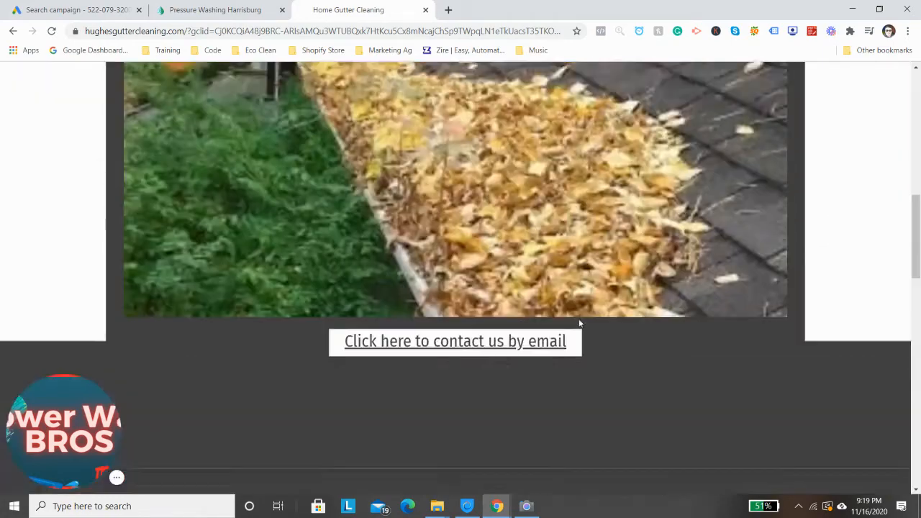
{"action": "scroll", "coordinate": [579, 324], "scroll_direction": "up", "scroll_amount": 10}
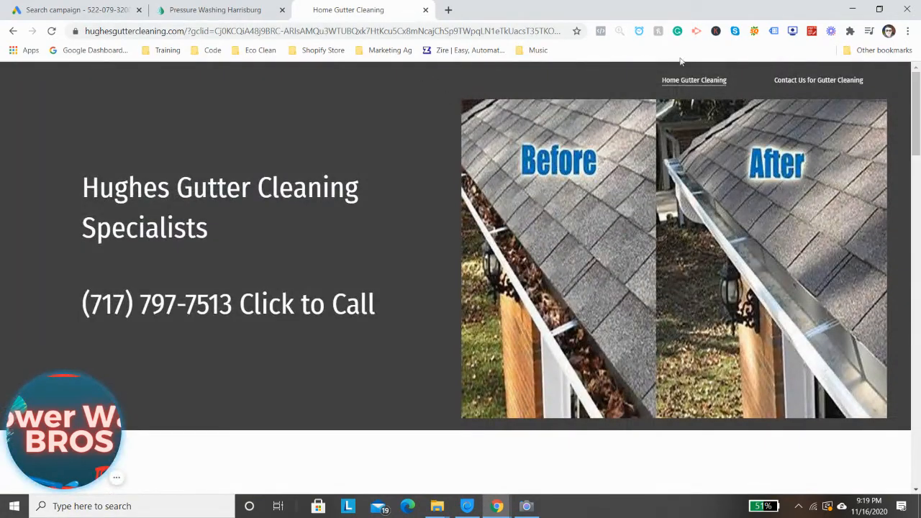
Return to the "gutter cleaning service" search results and examine the local business listings and organic results
{"action": "left_click", "coordinate": [12, 32]}
{"action": "scroll", "coordinate": [379, 181], "scroll_direction": "down", "scroll_amount": 4}
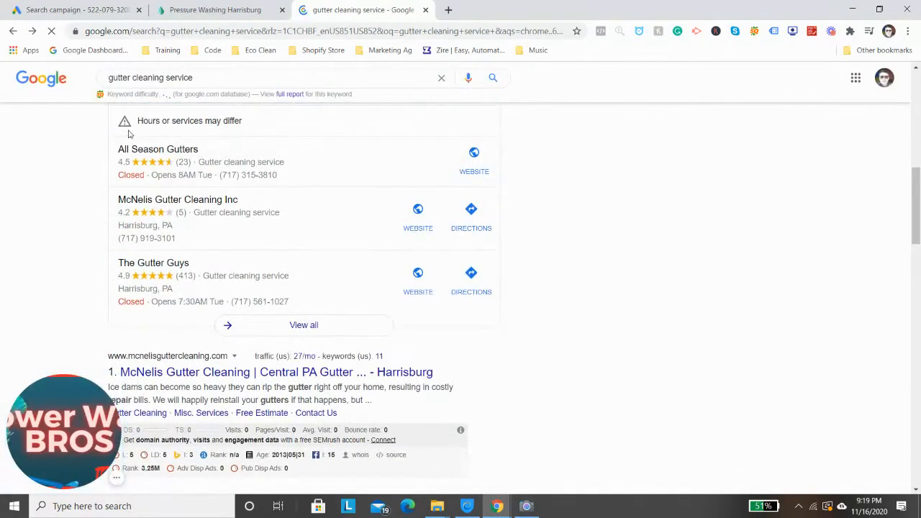
{"action": "left_click_drag", "start_coordinate": [118, 143], "coordinate": [368, 319]}
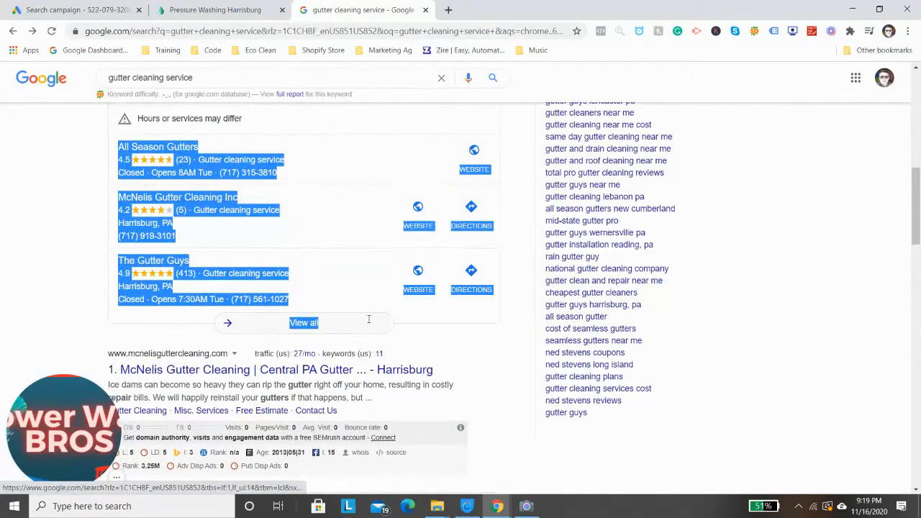
{"action": "left_click", "coordinate": [23, 172]}
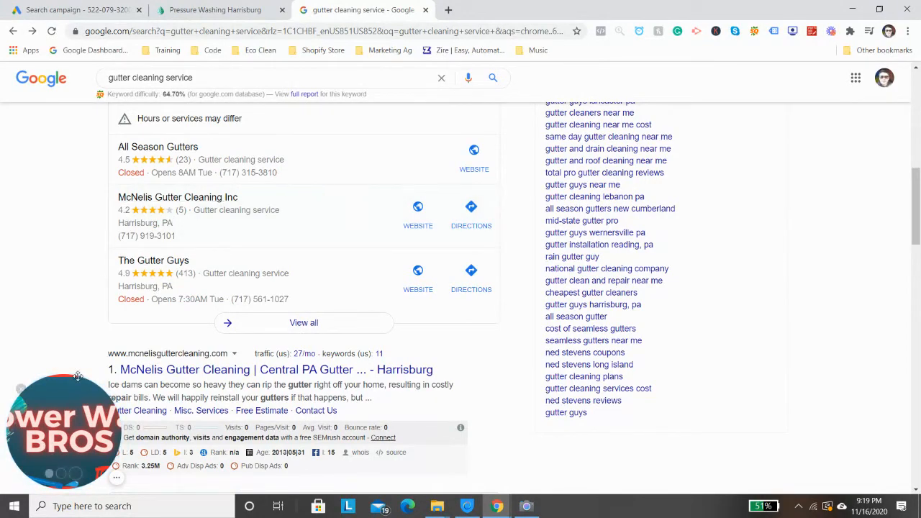
{"action": "scroll", "coordinate": [128, 372], "scroll_direction": "down", "scroll_amount": 3}
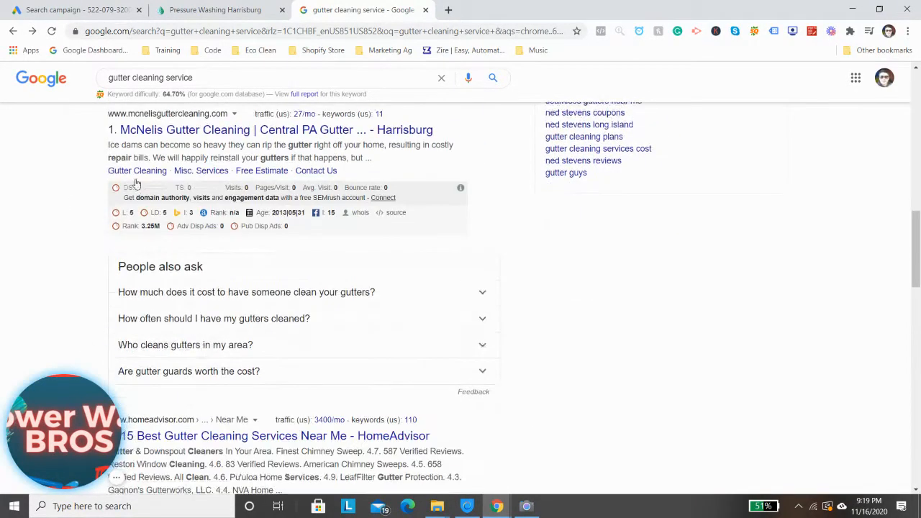
{"action": "scroll", "coordinate": [205, 194], "scroll_direction": "up", "scroll_amount": 5}
{"action": "scroll", "coordinate": [206, 194], "scroll_direction": "up", "scroll_amount": 3}
{"action": "scroll", "coordinate": [431, 279], "scroll_direction": "down", "scroll_amount": 15}
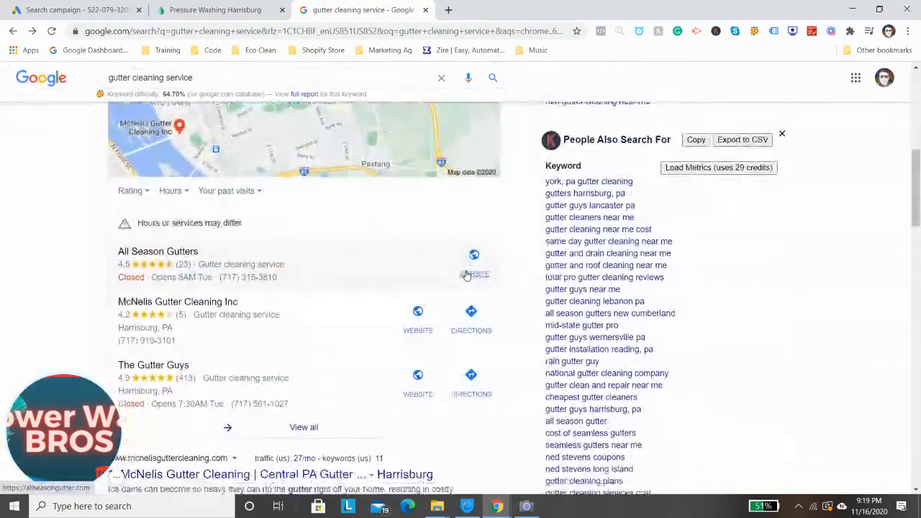
Copy all the suggestions listed under "Searches related to gutter cleaning service" on the results page
{"action": "scroll", "coordinate": [430, 279], "scroll_direction": "down", "scroll_amount": 3}
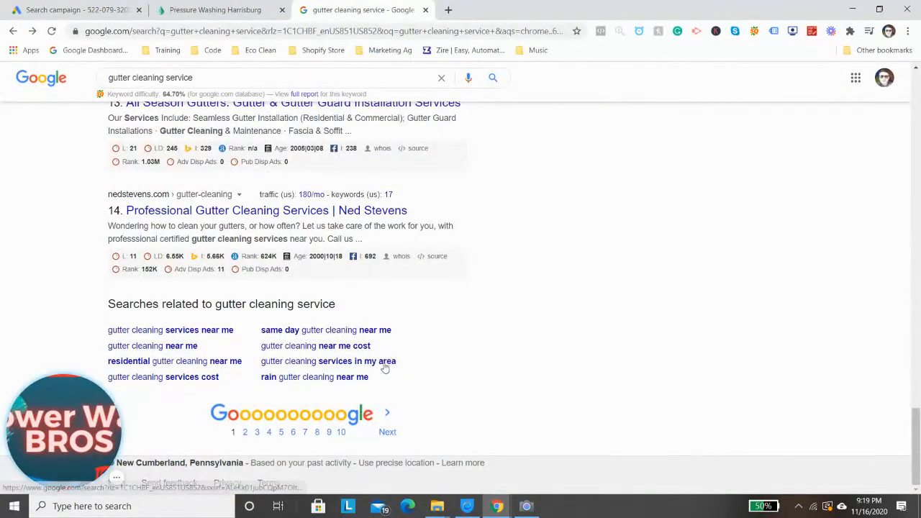
{"action": "left_click_drag", "start_coordinate": [380, 390], "coordinate": [489, 346]}
{"action": "left_click", "coordinate": [488, 345]}
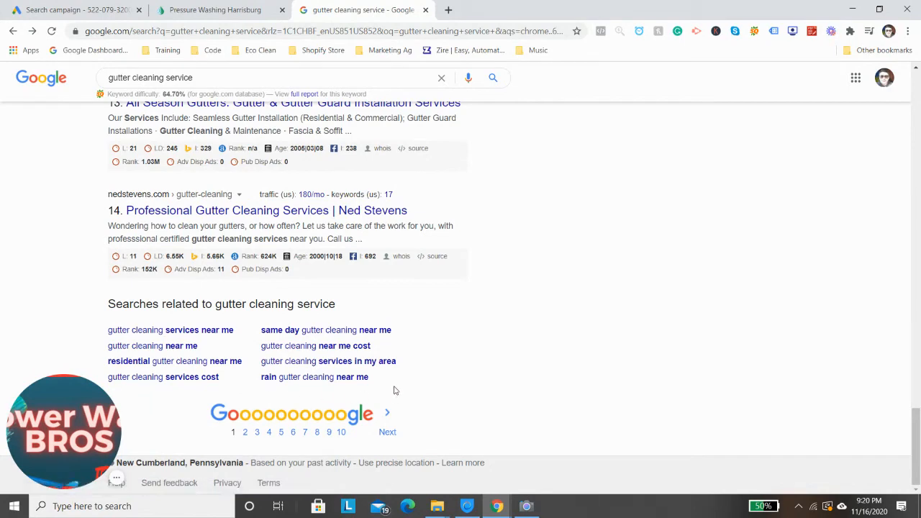
{"action": "left_click_drag", "start_coordinate": [393, 391], "coordinate": [213, 354]}
{"action": "left_click", "coordinate": [545, 334]}
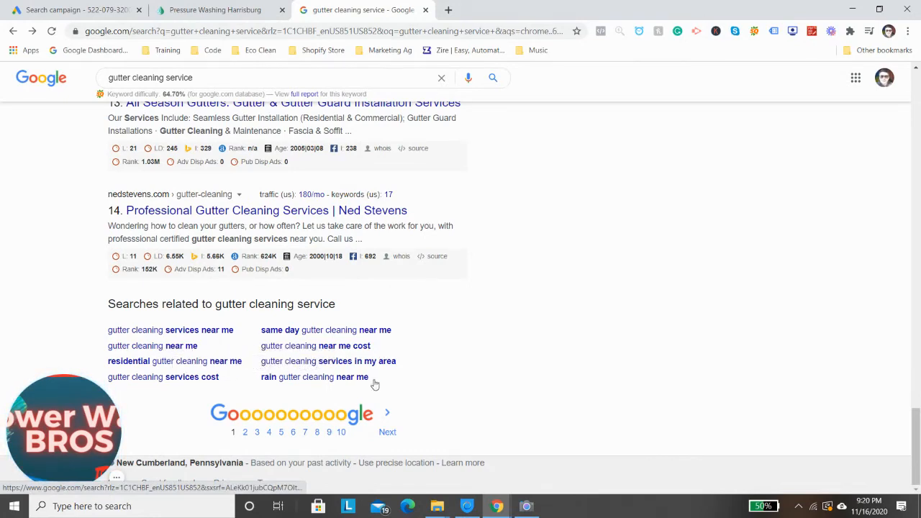
{"action": "left_click_drag", "start_coordinate": [367, 379], "coordinate": [113, 365]}
{"action": "left_click_drag", "start_coordinate": [389, 390], "coordinate": [108, 364]}
{"action": "left_click", "coordinate": [523, 401]}
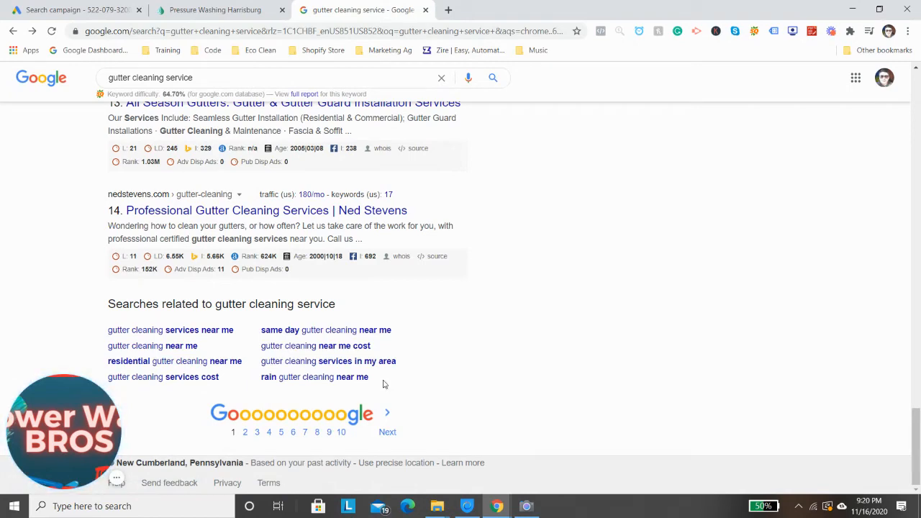
{"action": "left_click_drag", "start_coordinate": [365, 393], "coordinate": [153, 329]}
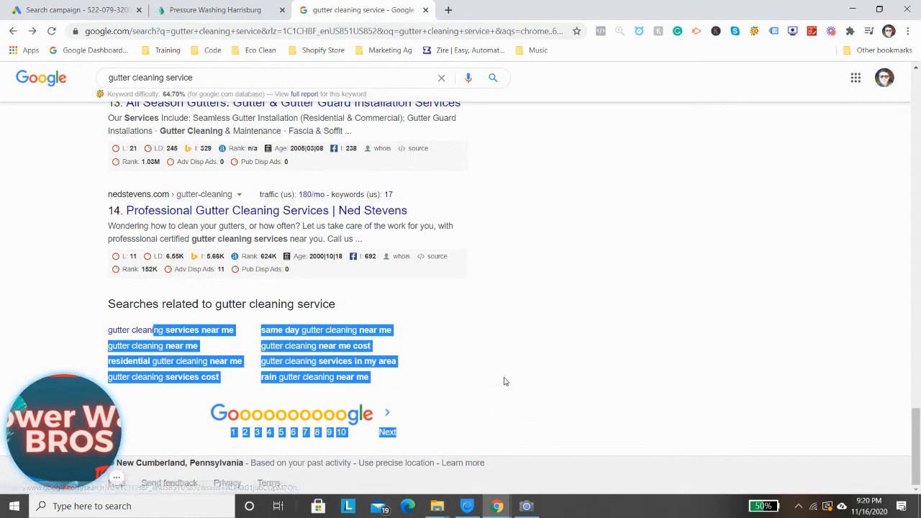
{"action": "left_click", "coordinate": [470, 339]}
{"action": "left_click_drag", "start_coordinate": [374, 378], "coordinate": [352, 347]}
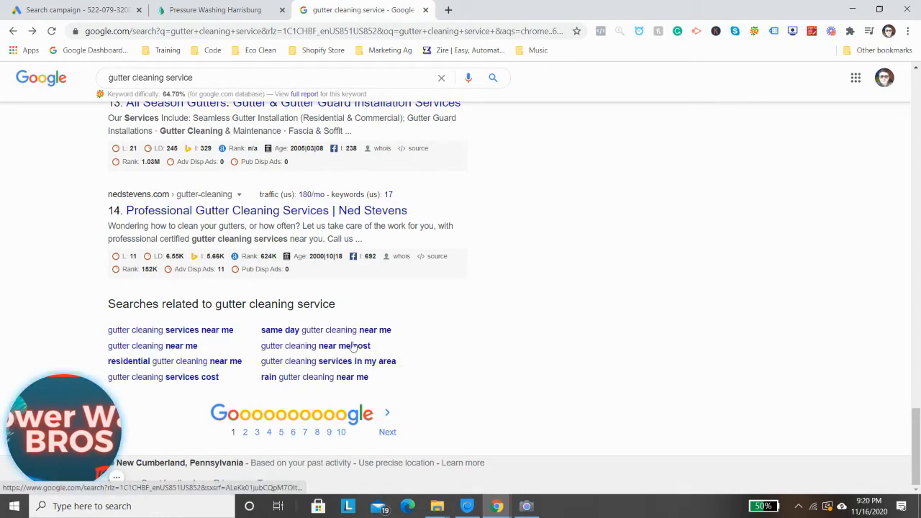
{"action": "left_click_drag", "start_coordinate": [475, 362], "coordinate": [101, 337]}
{"action": "key", "text": "ctrl+c"}
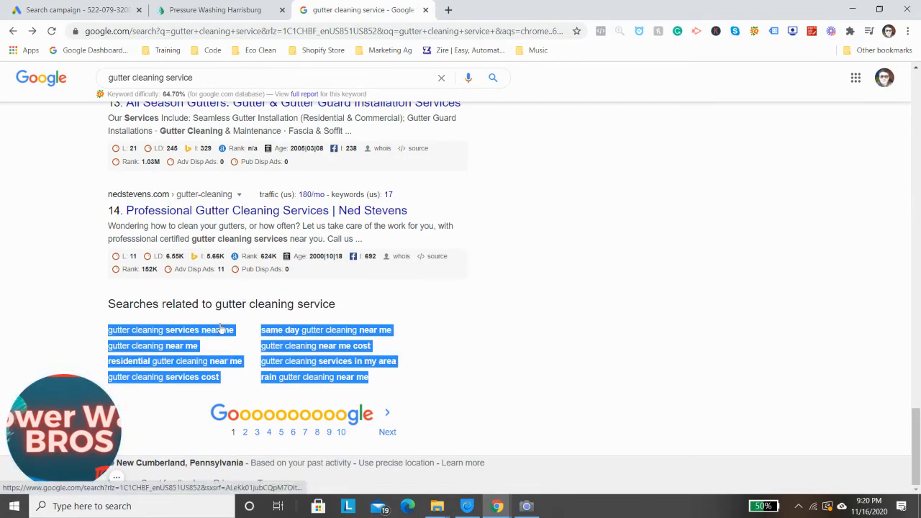
Paste the copied related searches into the Gutter Cleaning ad group's keyword list and add blank lines below them
{"action": "left_click", "coordinate": [72, 10]}
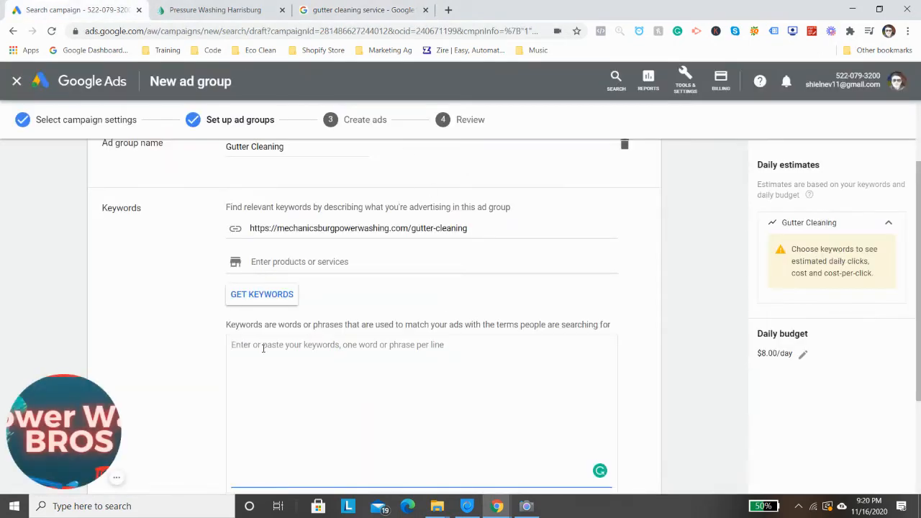
{"action": "key", "text": "ctrl+v"}
{"action": "scroll", "coordinate": [373, 392], "scroll_direction": "down", "scroll_amount": 2}
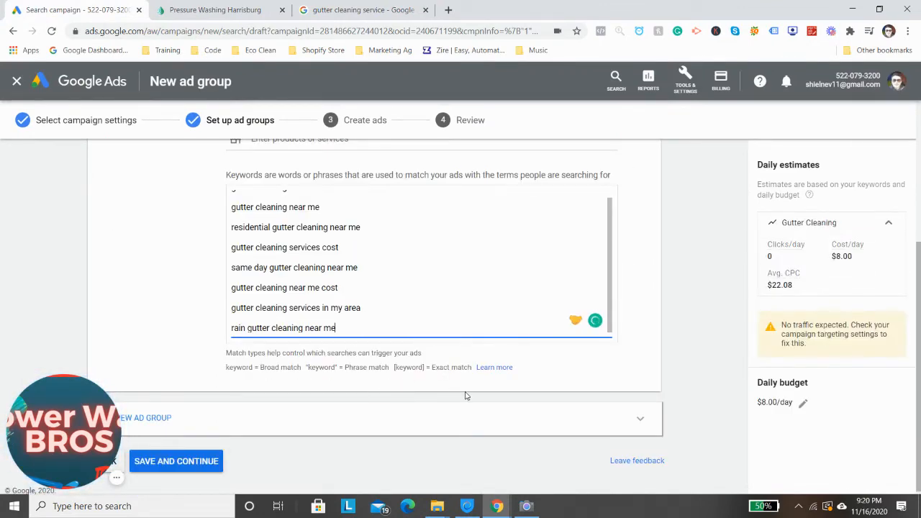
{"action": "key", "text": "Return"}
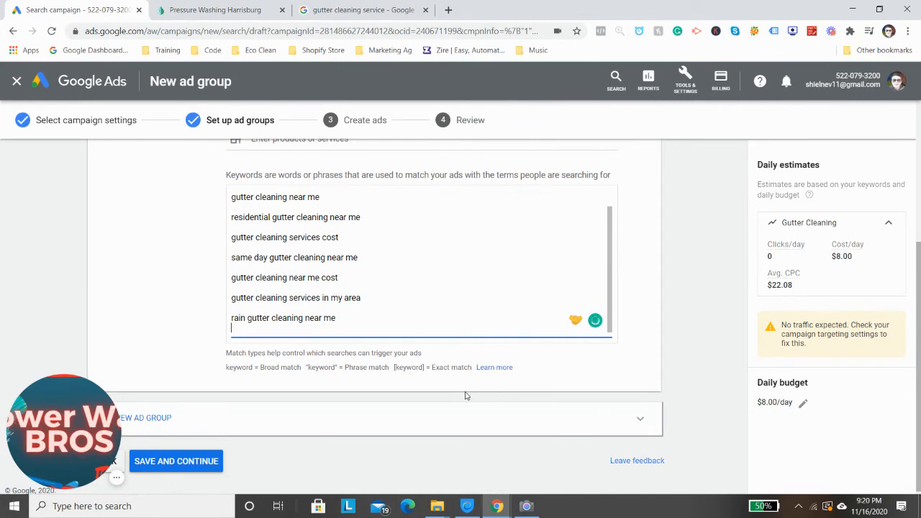
{"action": "key", "text": "Return"}
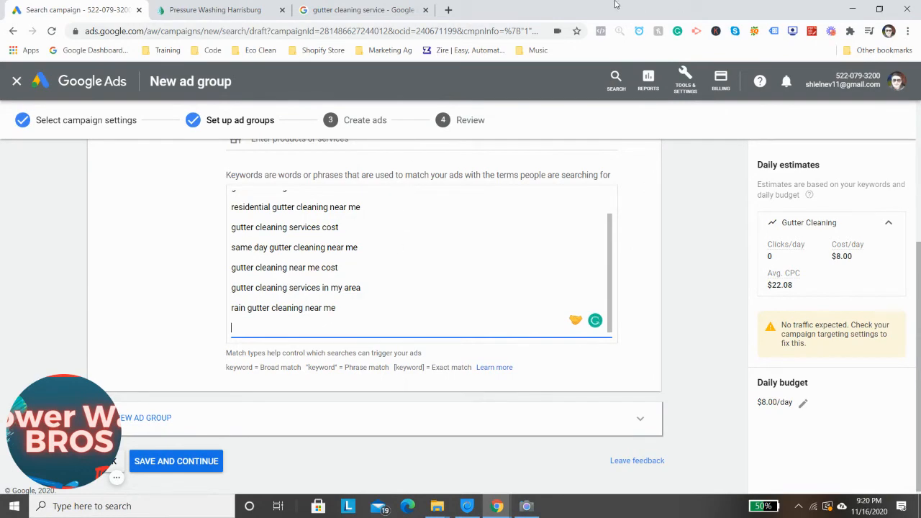
Copy the Related Keywords suggestions from the Google results into the ad group's keyword list, and save the ad group
{"action": "left_click", "coordinate": [364, 10]}
{"action": "scroll", "coordinate": [494, 251], "scroll_direction": "up", "scroll_amount": 10}
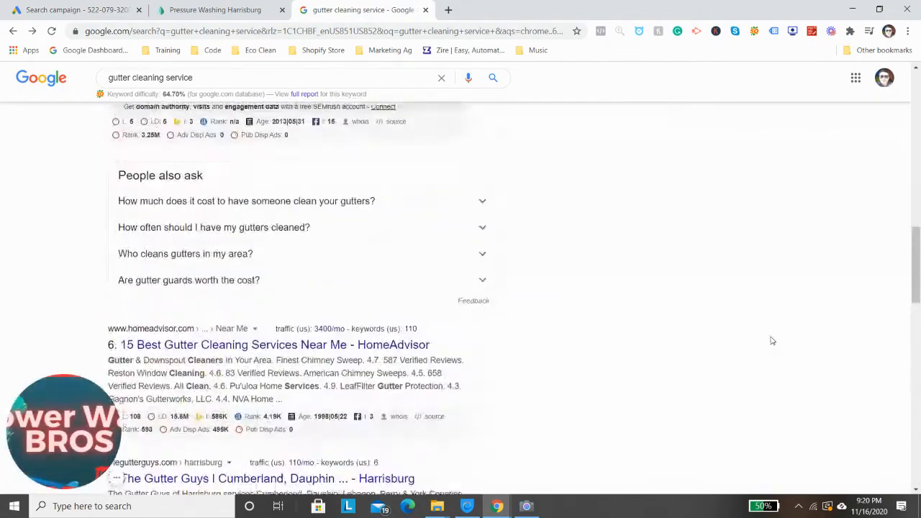
{"action": "scroll", "coordinate": [772, 340], "scroll_direction": "up", "scroll_amount": 8}
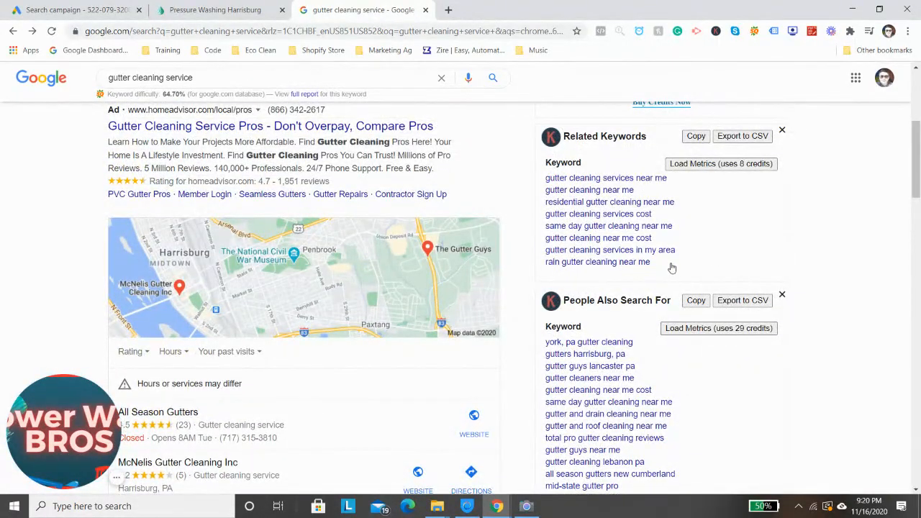
{"action": "left_click_drag", "start_coordinate": [672, 267], "coordinate": [576, 203]}
{"action": "left_click", "coordinate": [96, 7]}
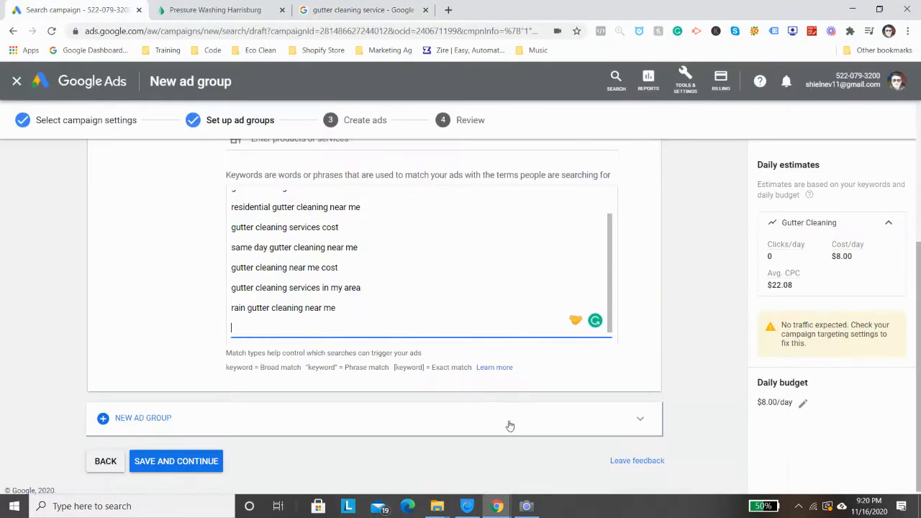
{"action": "key", "text": "ctrl+v"}
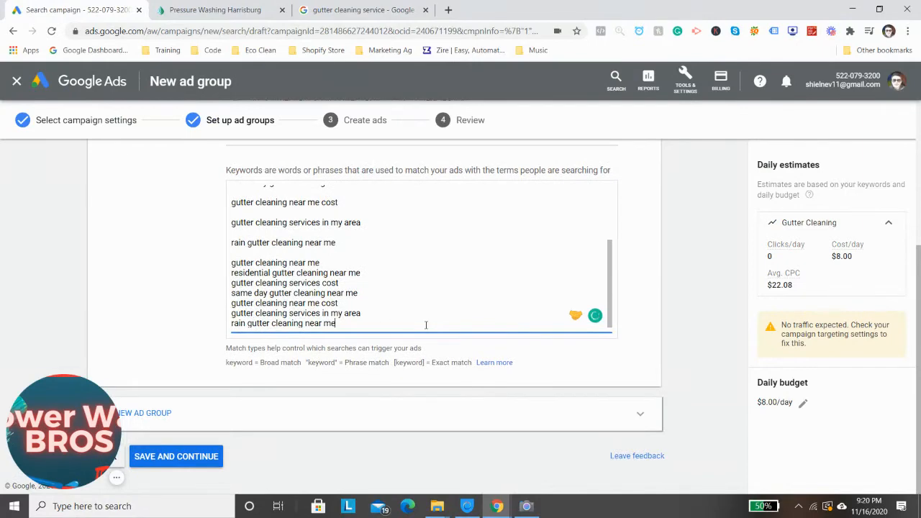
{"action": "left_click", "coordinate": [216, 455]}
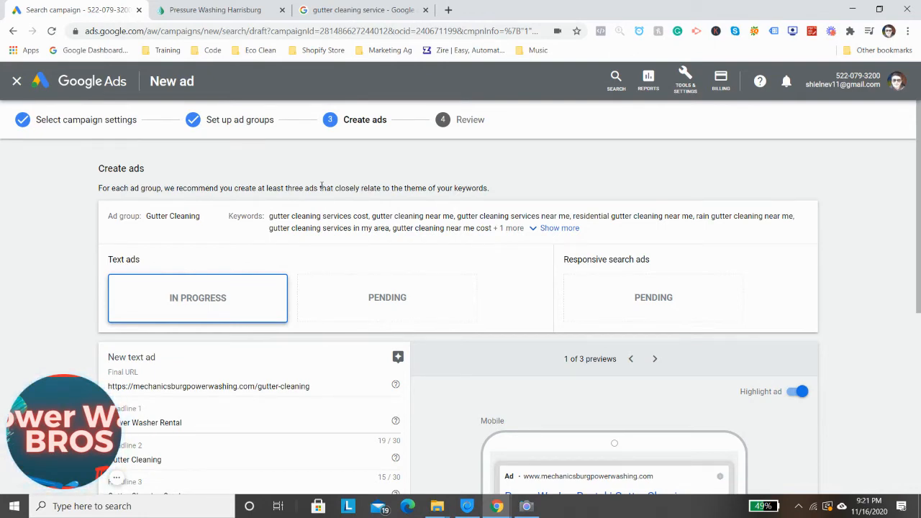
Set the new text ad's Headline 1 to "Gutter Cleaning Service" and Headline 2 to "Great Rates"
{"action": "scroll", "coordinate": [325, 189], "scroll_direction": "down", "scroll_amount": 2}
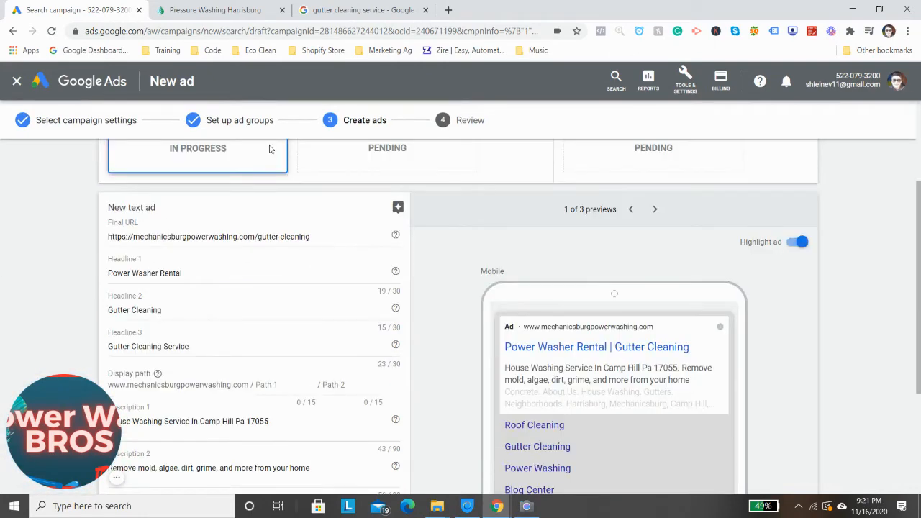
{"action": "triple_click", "coordinate": [187, 270]}
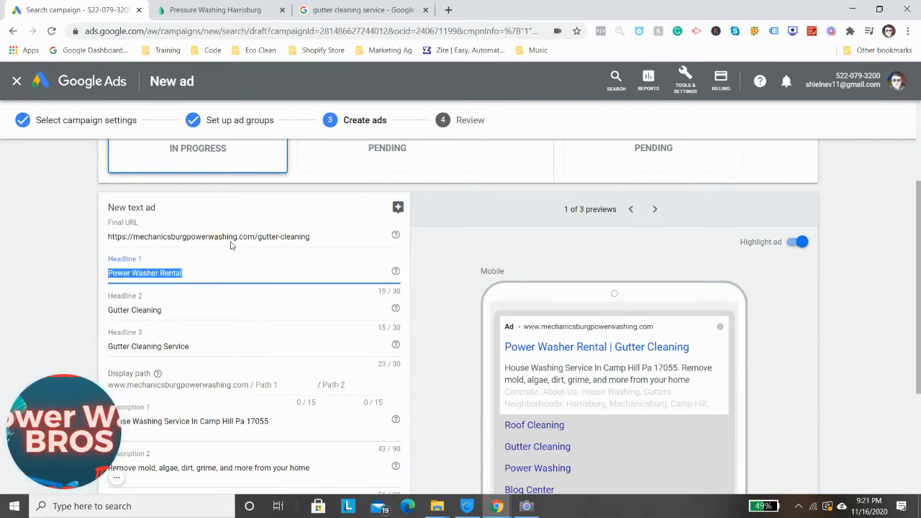
{"action": "scroll", "coordinate": [232, 246], "scroll_direction": "up", "scroll_amount": 1}
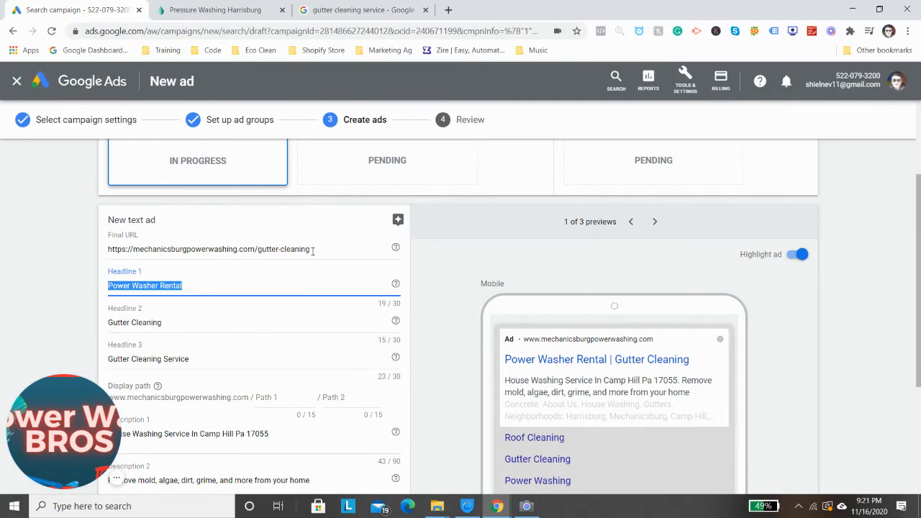
{"action": "scroll", "coordinate": [304, 274], "scroll_direction": "up", "scroll_amount": 2}
{"action": "scroll", "coordinate": [307, 269], "scroll_direction": "down", "scroll_amount": 2}
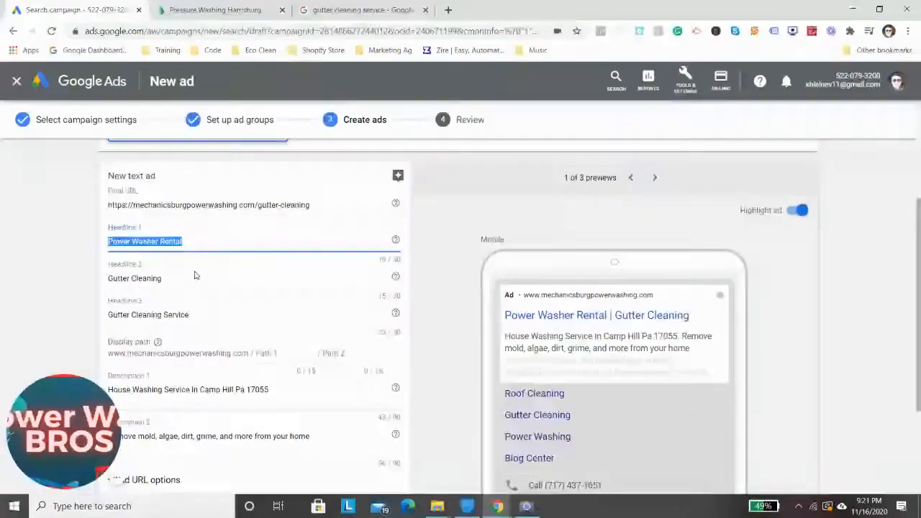
{"action": "scroll", "coordinate": [194, 276], "scroll_direction": "down", "scroll_amount": 1}
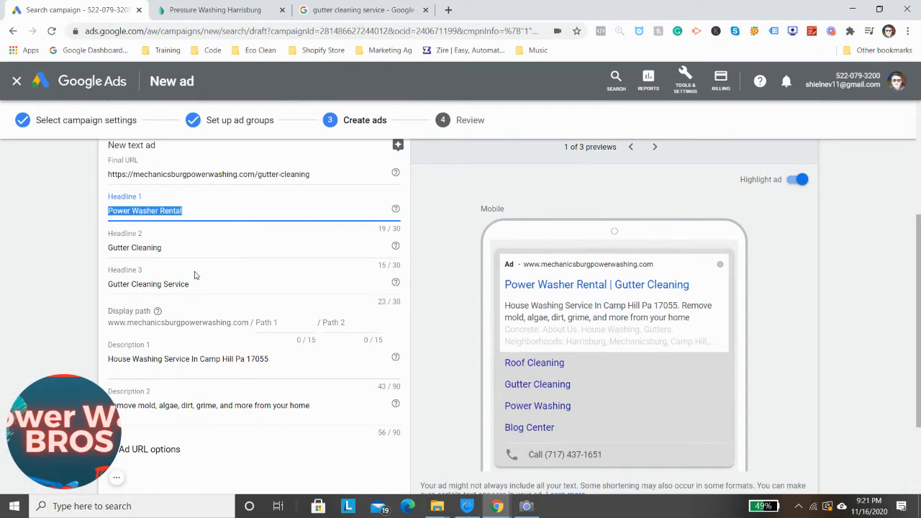
{"action": "type", "text": "Gutter CL"}
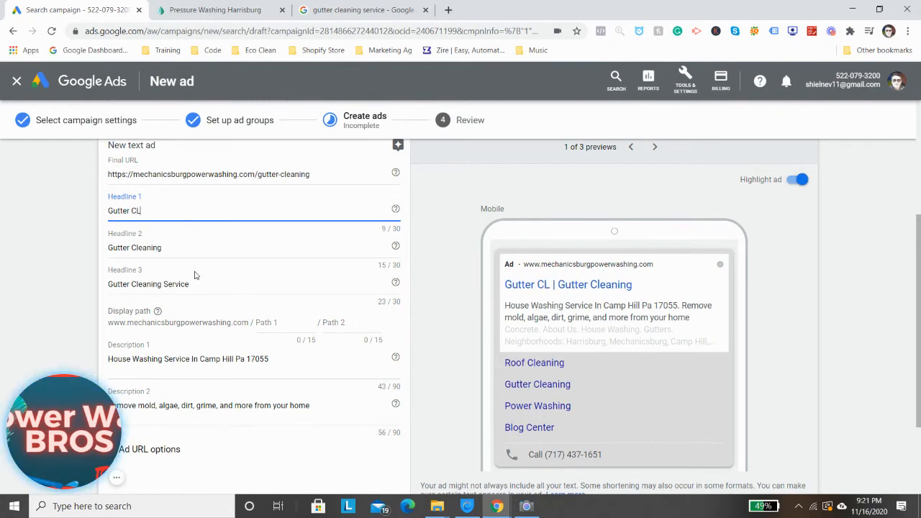
{"action": "key", "text": "BackSpace"}
{"action": "type", "text": "leaning"}
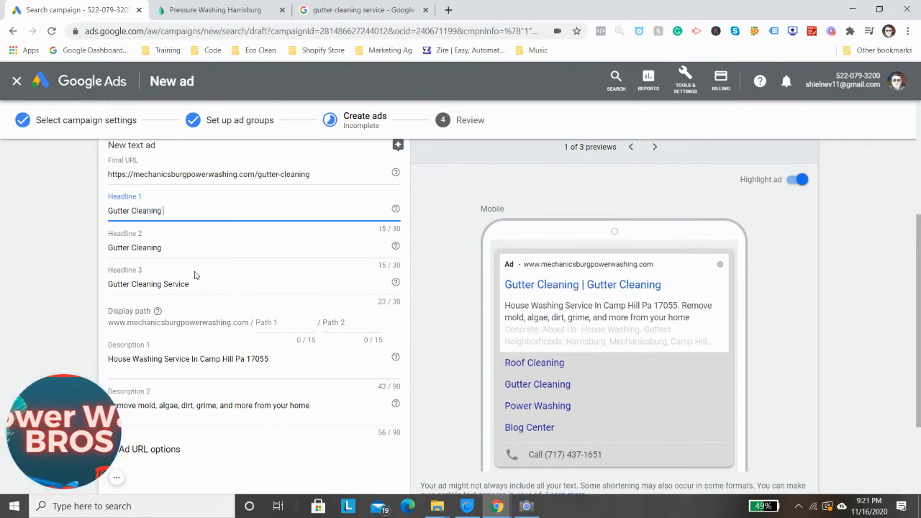
{"action": "type", "text": " Service"}
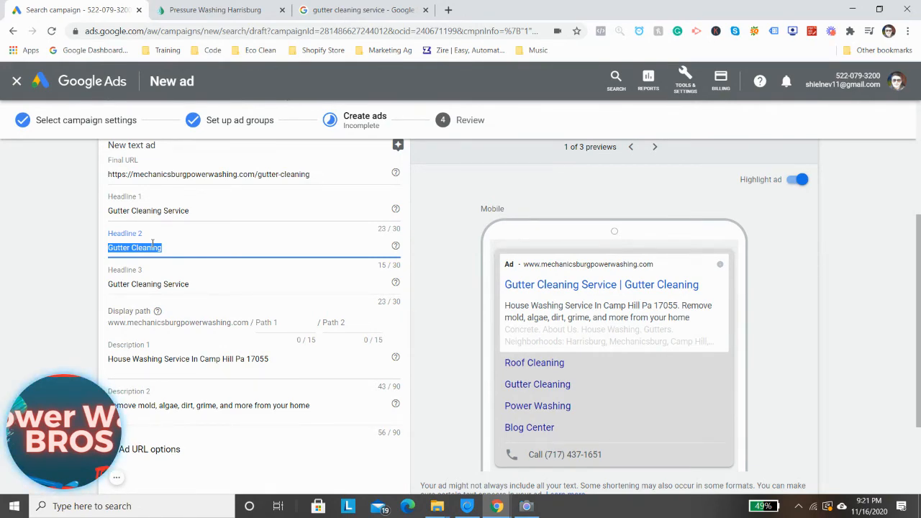
{"action": "type", "text": "Great"}
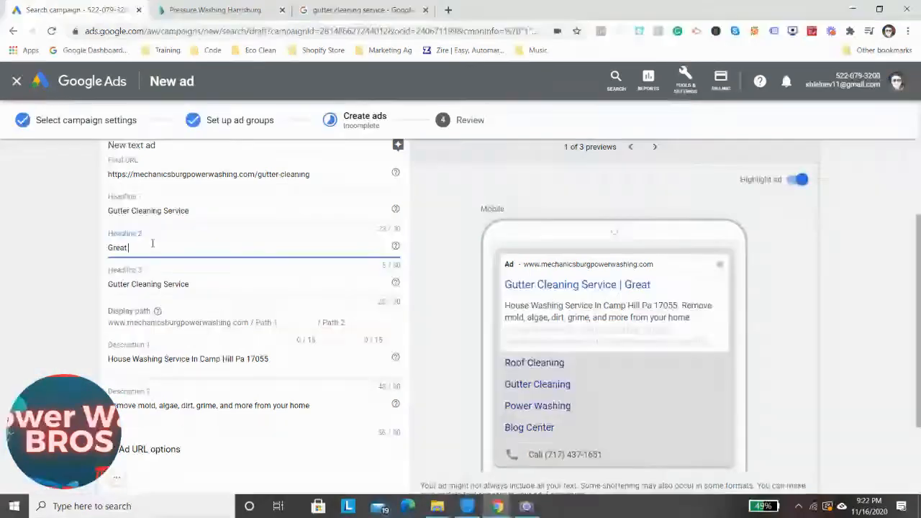
{"action": "type", "text": " Rates"}
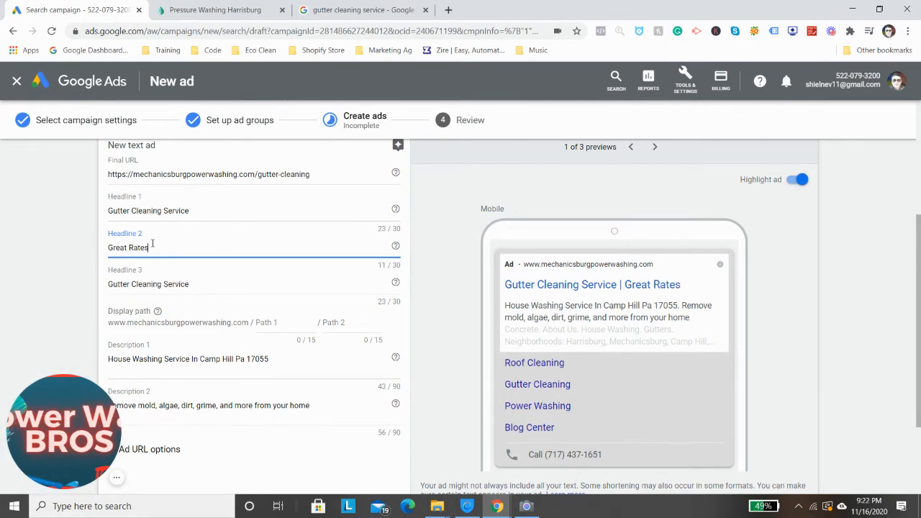
Set the text ad's Headline 3 to "Fully Insured"
{"action": "triple_click", "coordinate": [156, 285]}
{"action": "type", "text": "Fully Insured"}
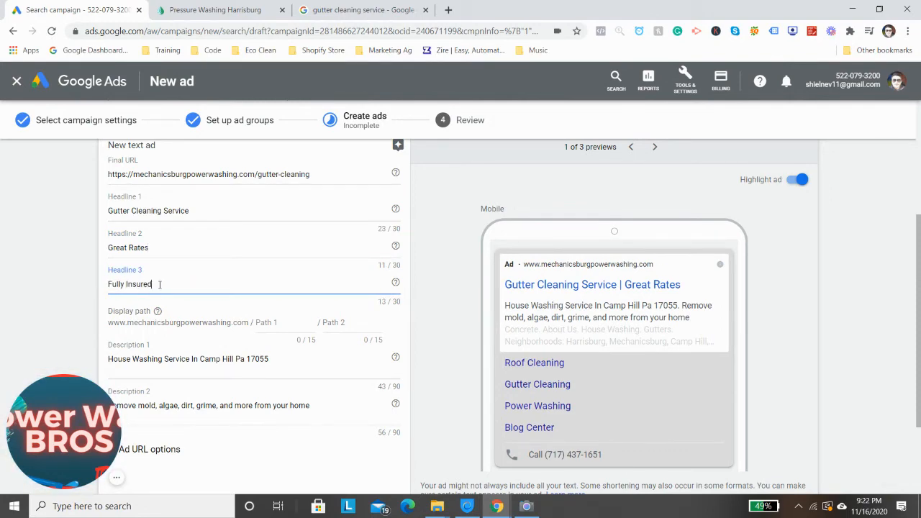
Replace the text ad's Description 1 with "Eco Clean Offers Full Gutter Cleaning Services"
{"action": "triple_click", "coordinate": [169, 358]}
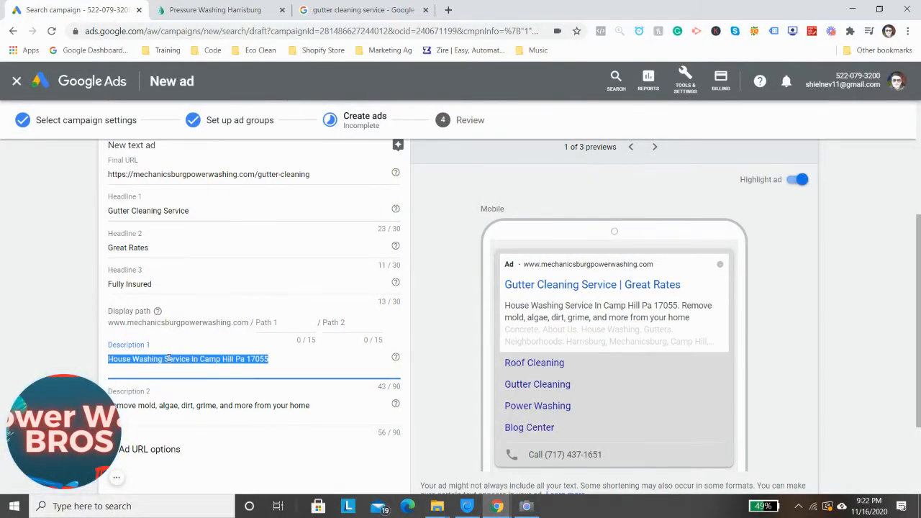
{"action": "type", "text": "Eco Clean f"}
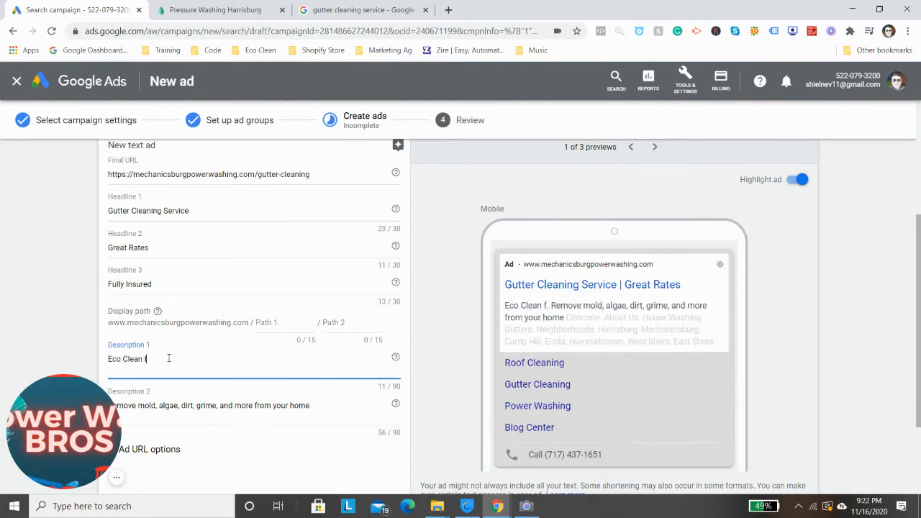
{"action": "key", "text": "BackSpace"}
{"action": "type", "text": "Offers"}
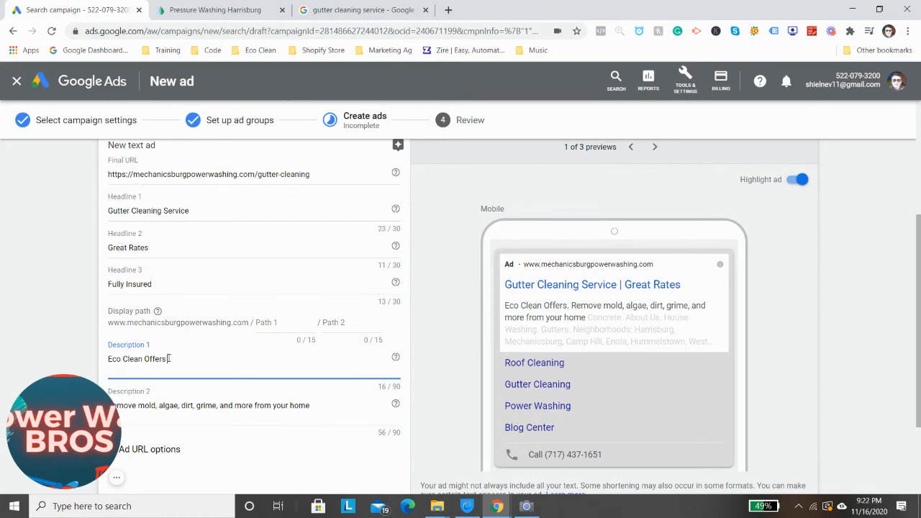
{"action": "type", "text": " Full Gu"}
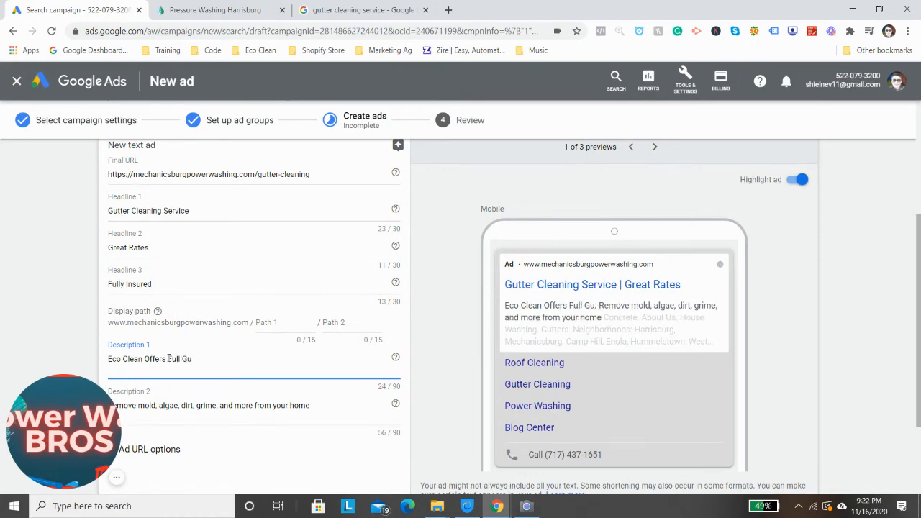
{"action": "type", "text": "tter Cleaning Services"}
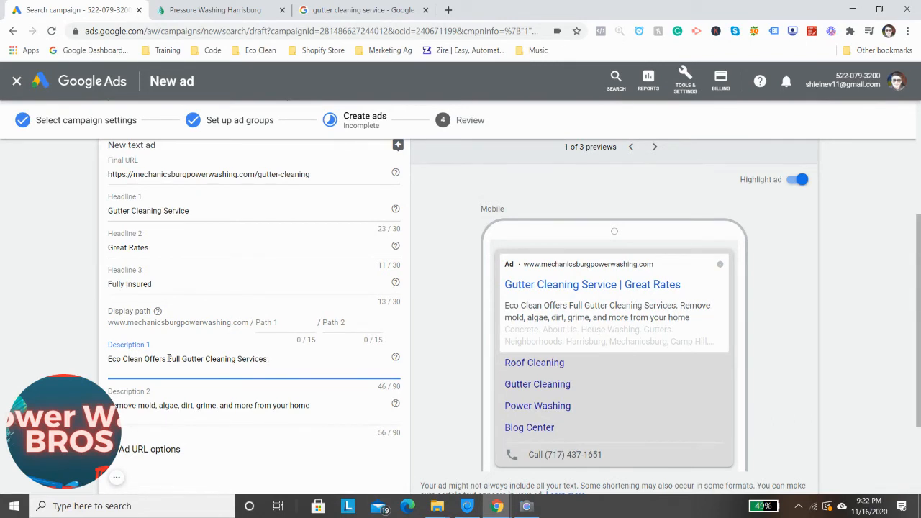
Clear the Description 2 text and extend the end of Description 1 with "in Camp Hill and The Surrounding Areas."
{"action": "triple_click", "coordinate": [159, 410]}
{"action": "key", "text": "BackSpace"}
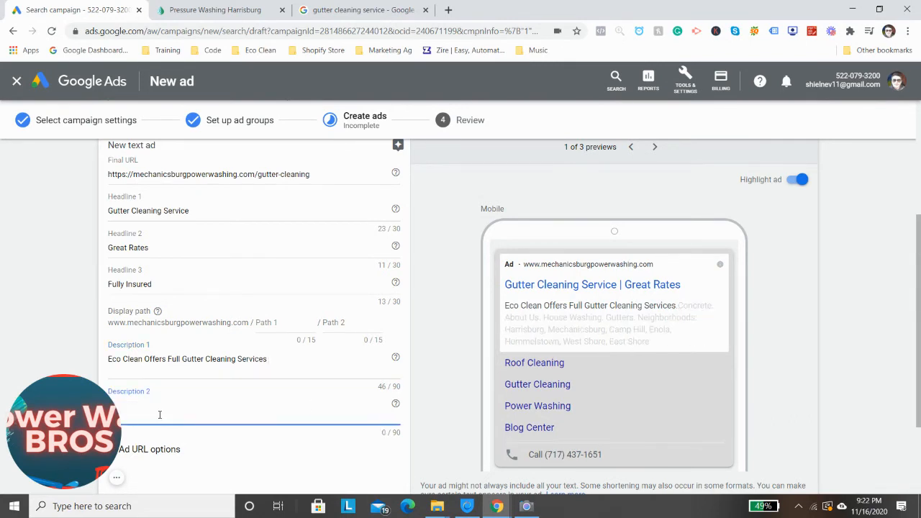
{"action": "left_click", "coordinate": [301, 365]}
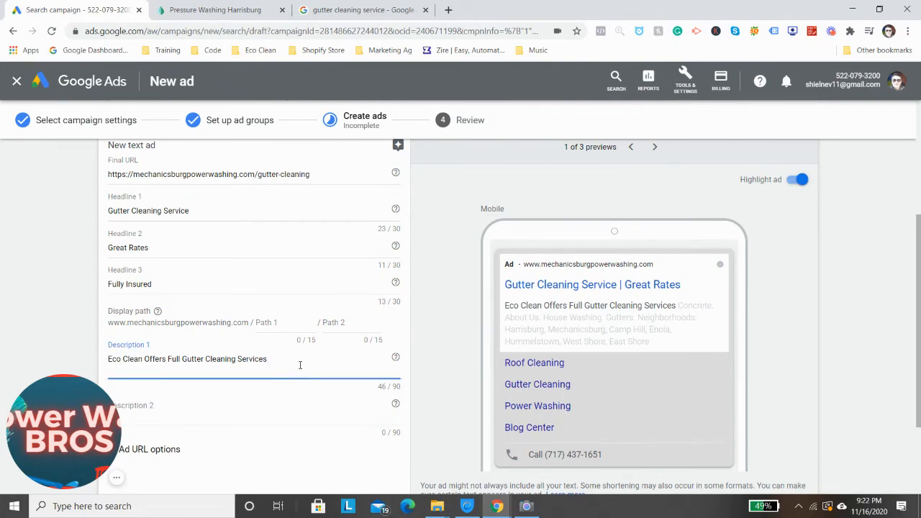
{"action": "type", "text": "in c"}
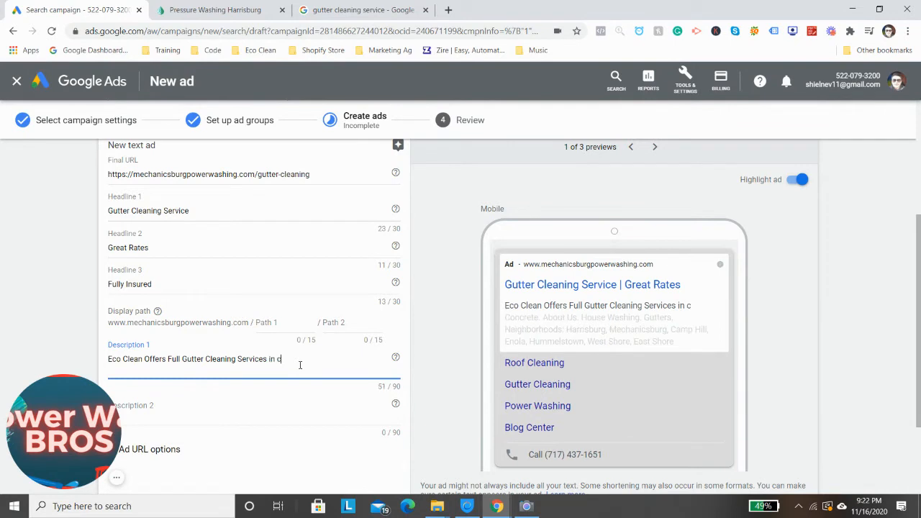
{"action": "key", "text": "BackSpace"}
{"action": "type", "text": "Camp Hill and The Sur"}
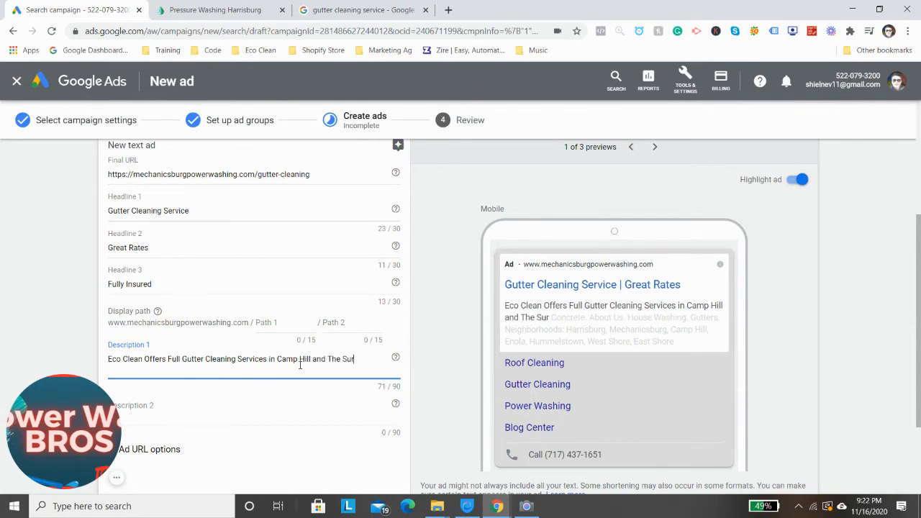
{"action": "type", "text": "rounding A"}
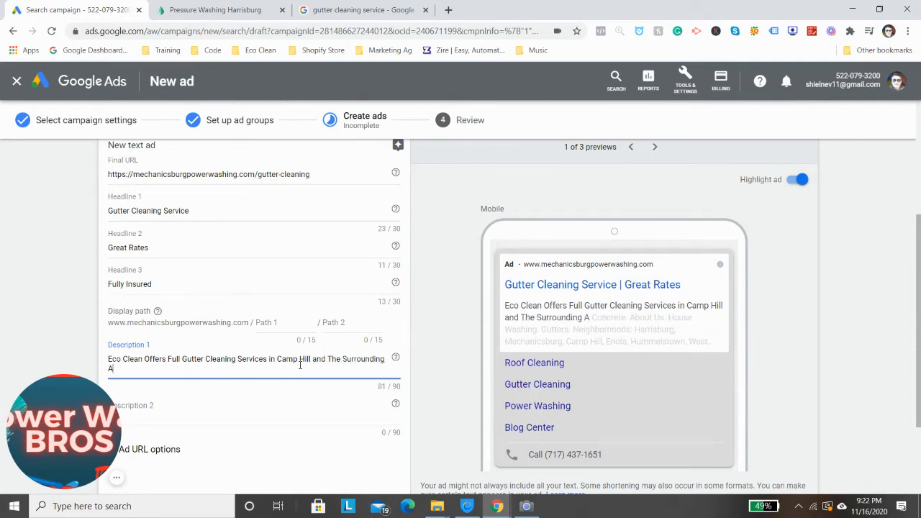
{"action": "type", "text": "reas."}
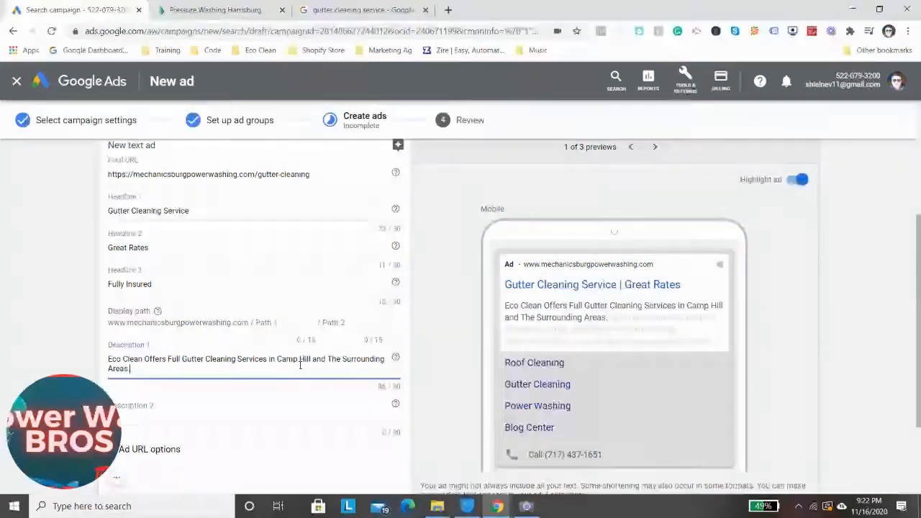
Set the text ad's Description 2 to "We can remove debris from your gutters and downspouts."
{"action": "scroll", "coordinate": [381, 390], "scroll_direction": "down", "scroll_amount": 1}
{"action": "left_click", "coordinate": [233, 352]}
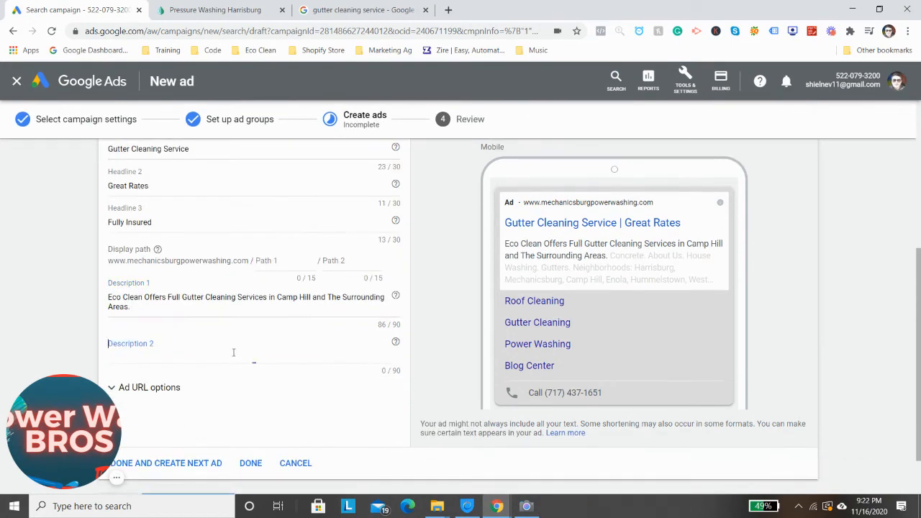
{"action": "type", "text": "We"}
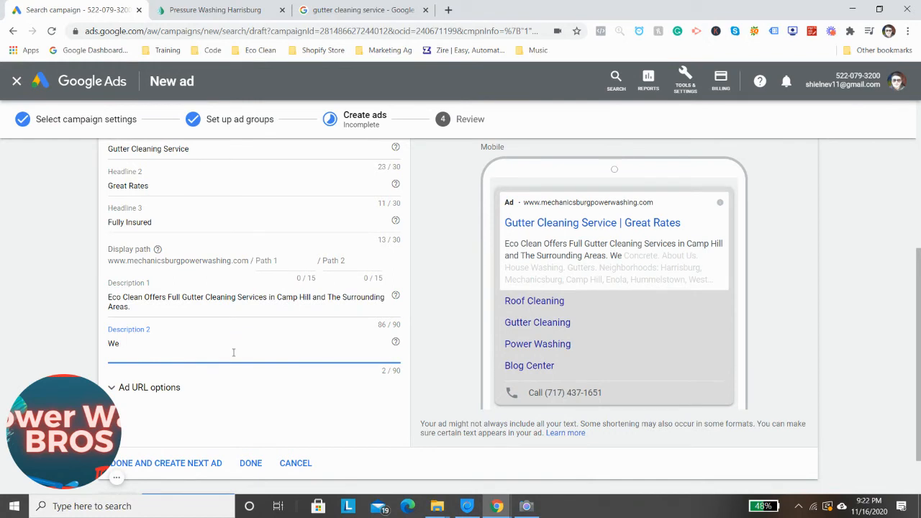
{"action": "type", "text": " can remove and"}
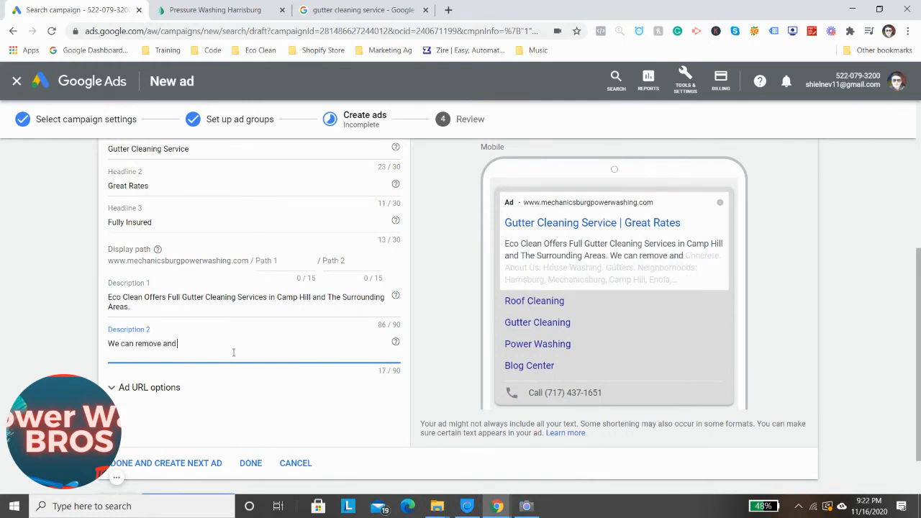
{"action": "type", "text": " dl"}
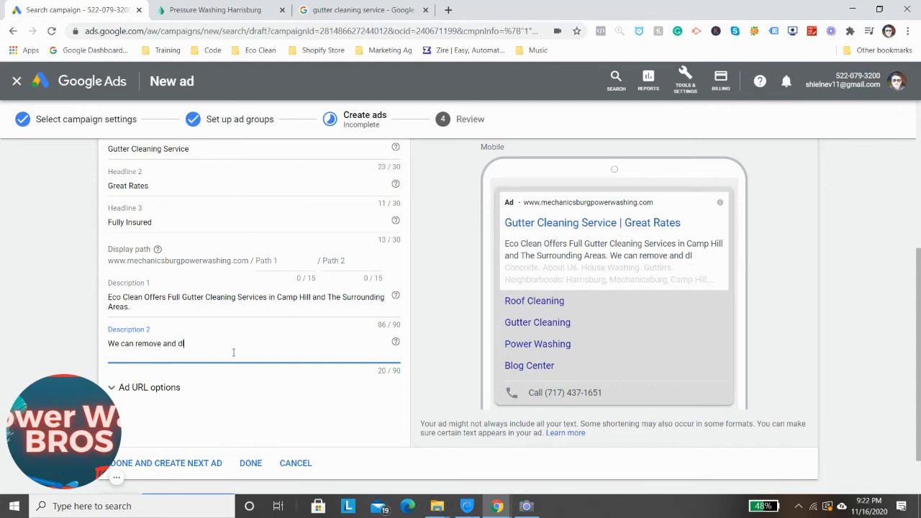
{"action": "key", "text": "BackSpace"}
{"action": "key", "text": "BackSpace"}
{"action": "key", "text": "BackSpace"}
{"action": "key", "text": "BackSpace"}
{"action": "key", "text": "BackSpace"}
{"action": "key", "text": "BackSpace"}
{"action": "key", "text": "BackSpace"}
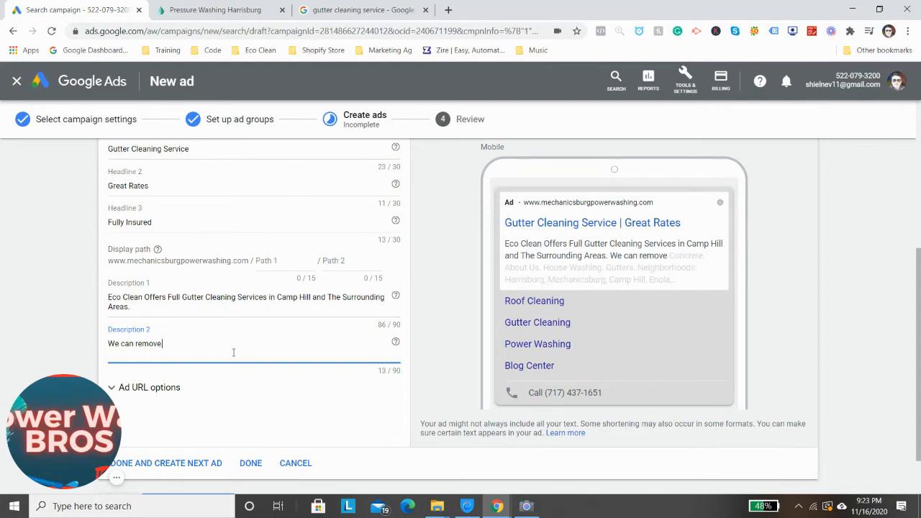
{"action": "type", "text": "debris fri"}
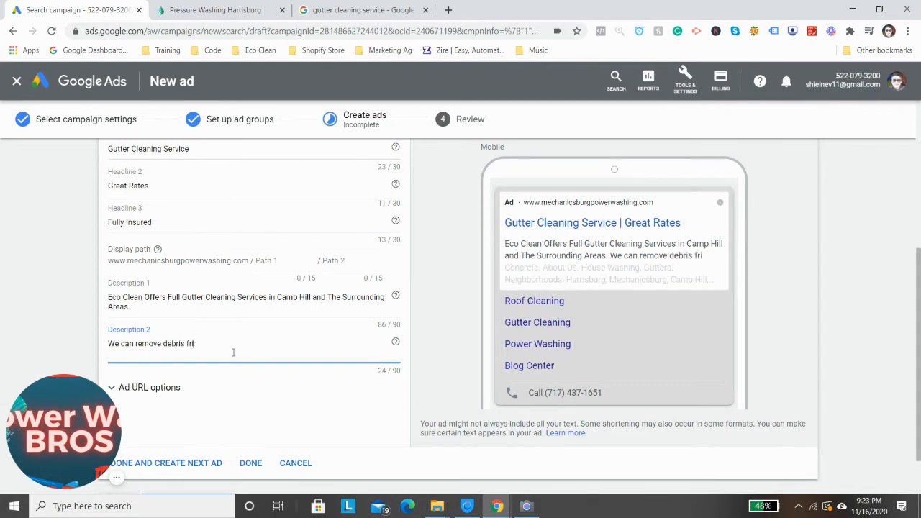
{"action": "key", "text": "BackSpace"}
{"action": "type", "text": "om your"}
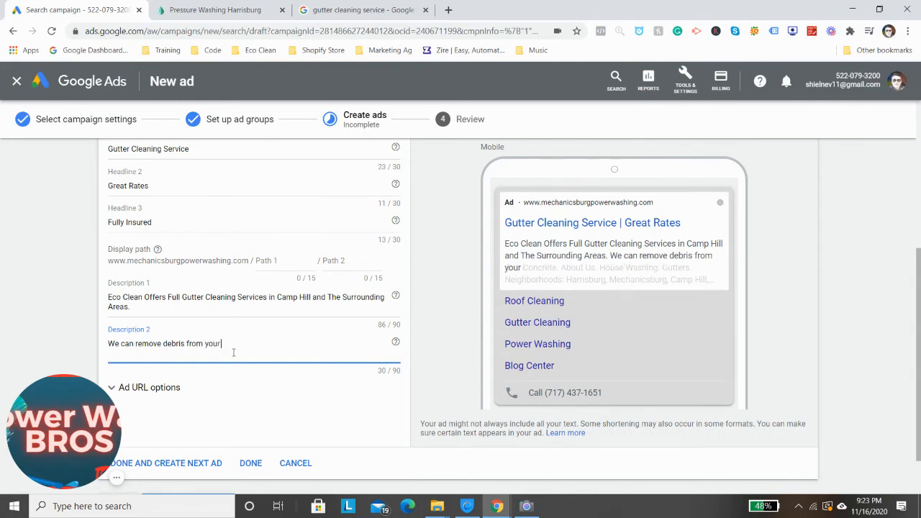
{"action": "type", "text": " gutters and"}
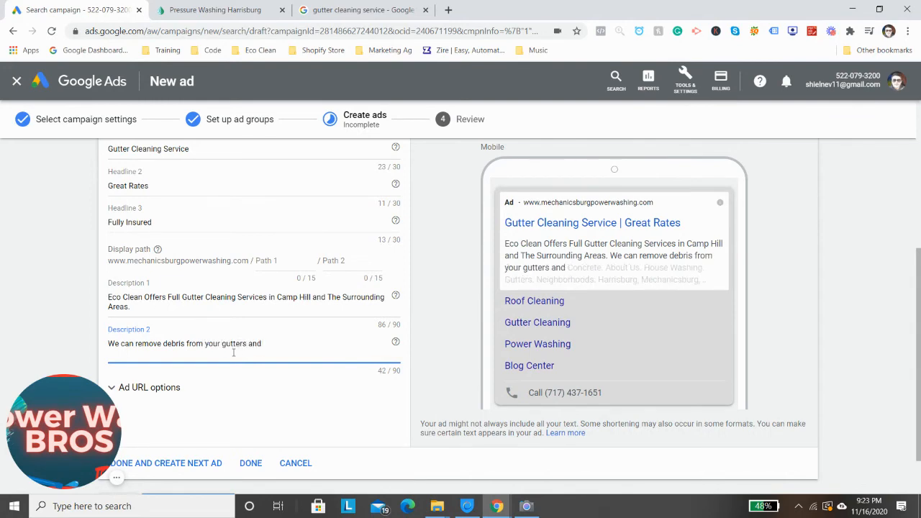
{"action": "type", "text": " downspo"}
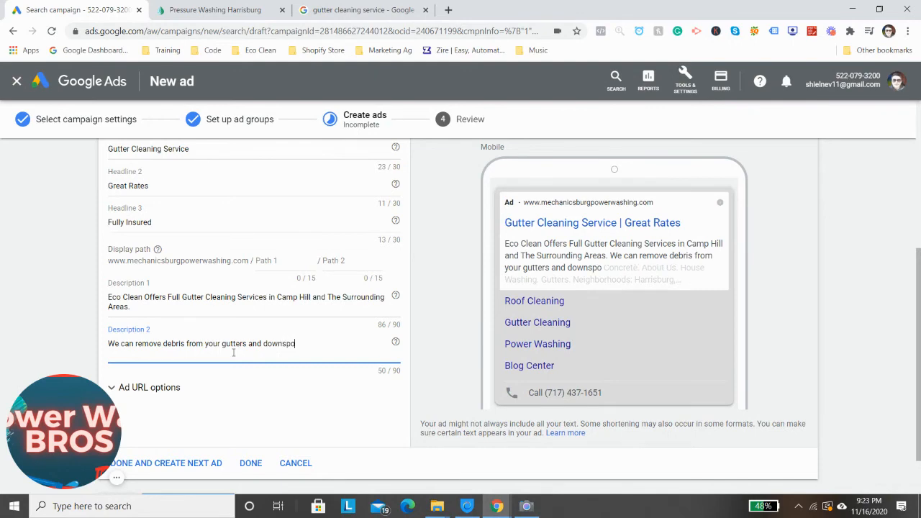
{"action": "type", "text": "uts."}
Finish this gutter cleaning text ad and start creating the next one in the same ad group
{"action": "scroll", "coordinate": [233, 353], "scroll_direction": "down", "scroll_amount": 1}
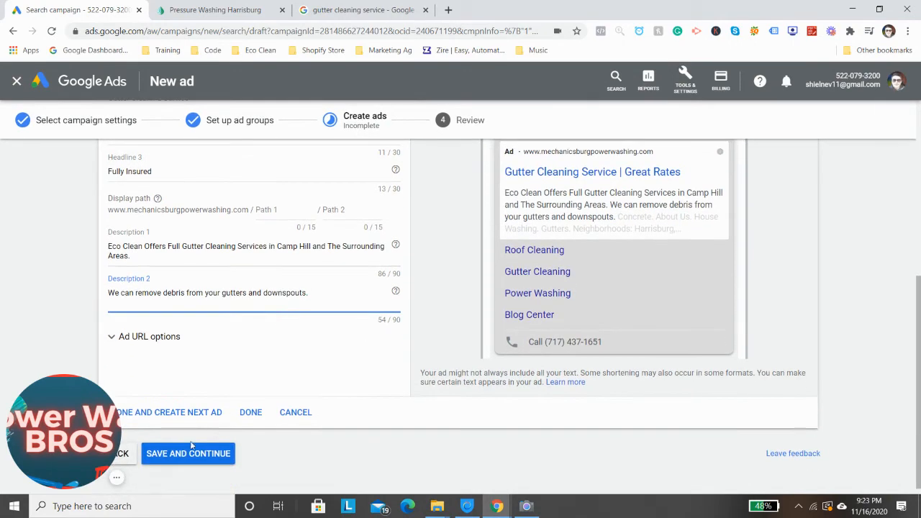
{"action": "left_click", "coordinate": [178, 407]}
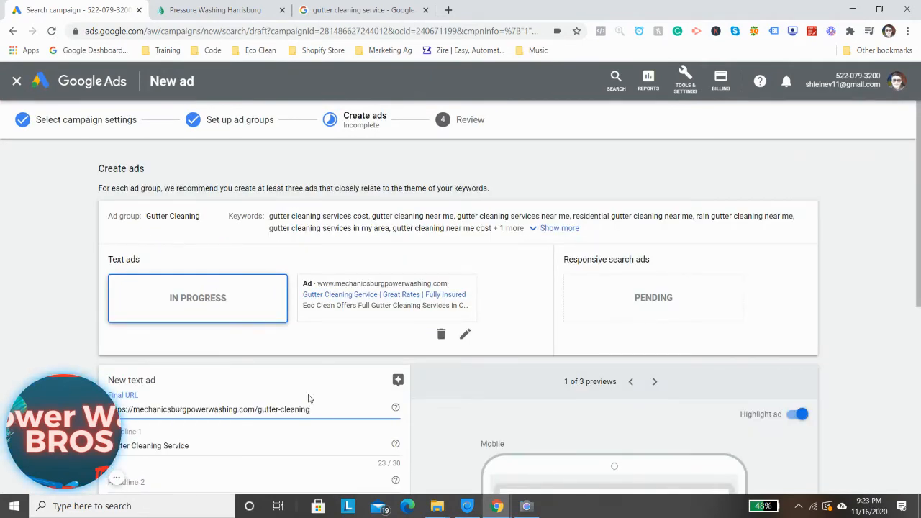
{"action": "scroll", "coordinate": [344, 330], "scroll_direction": "down", "scroll_amount": 3}
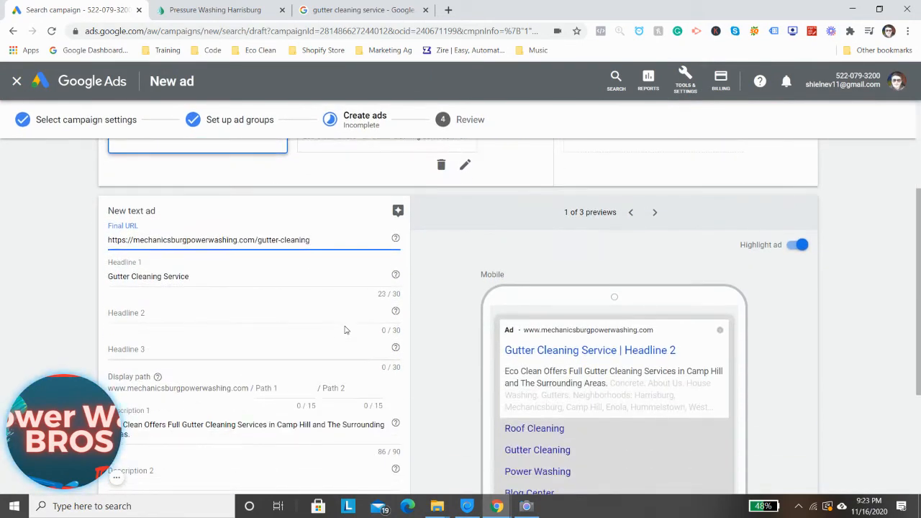
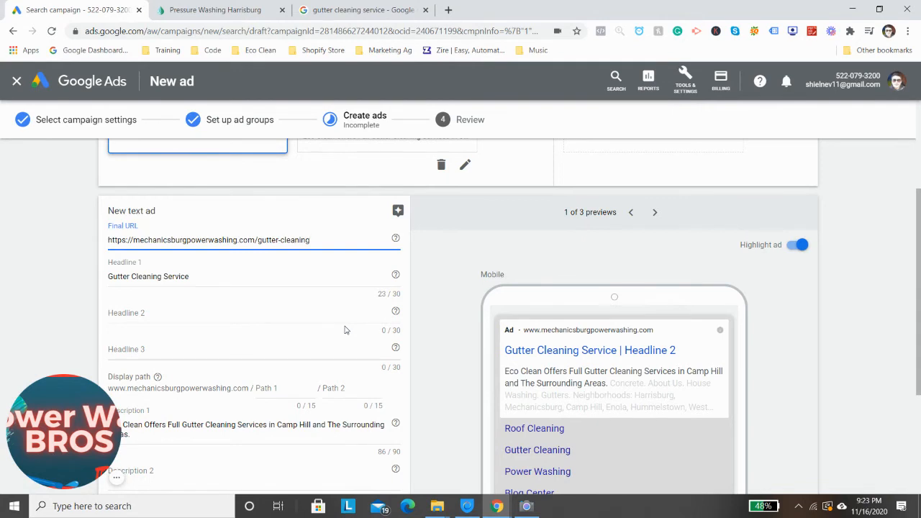
Set the new text ad's Headline 2 to "Cumberland & Dauphin Counties", correcting the spelling of Cumberland
{"action": "left_click", "coordinate": [142, 311]}
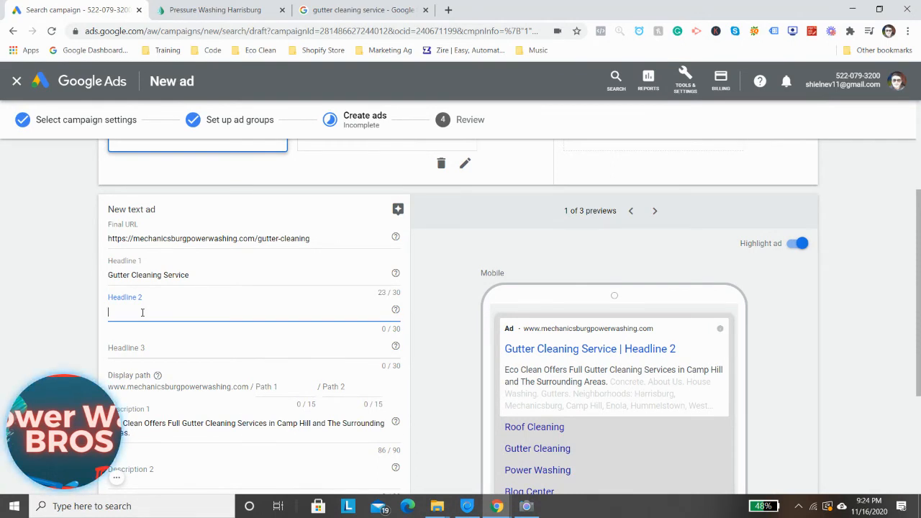
{"action": "type", "text": "Cumber"}
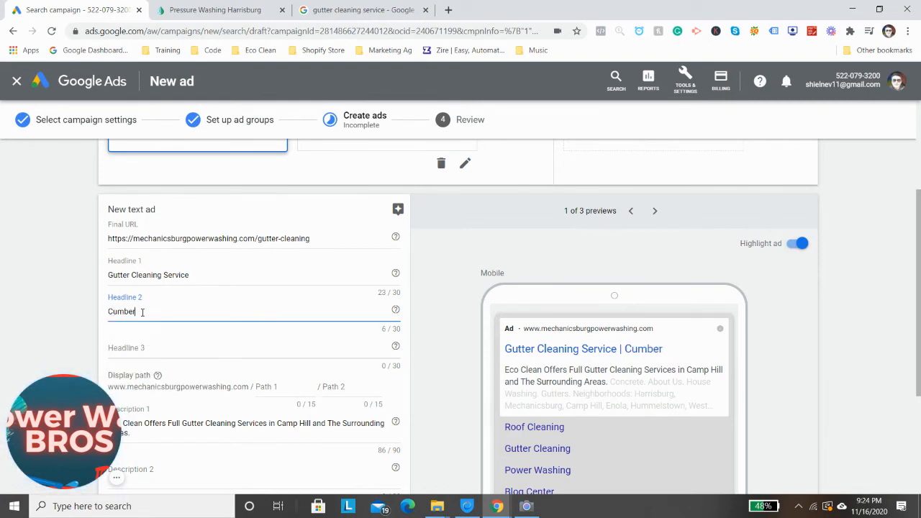
{"action": "type", "text": "ladn Coun"}
{"action": "key", "text": "BackSpace"}
{"action": "key", "text": "BackSpace"}
{"action": "key", "text": "BackSpace"}
{"action": "key", "text": "BackSpace"}
{"action": "key", "text": "BackSpace"}
{"action": "type", "text": "& Daup"}
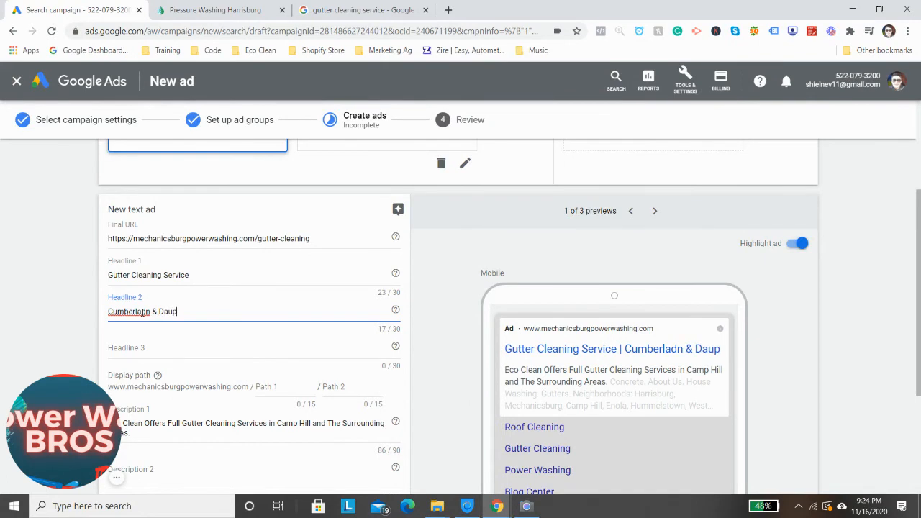
{"action": "type", "text": "hin County"}
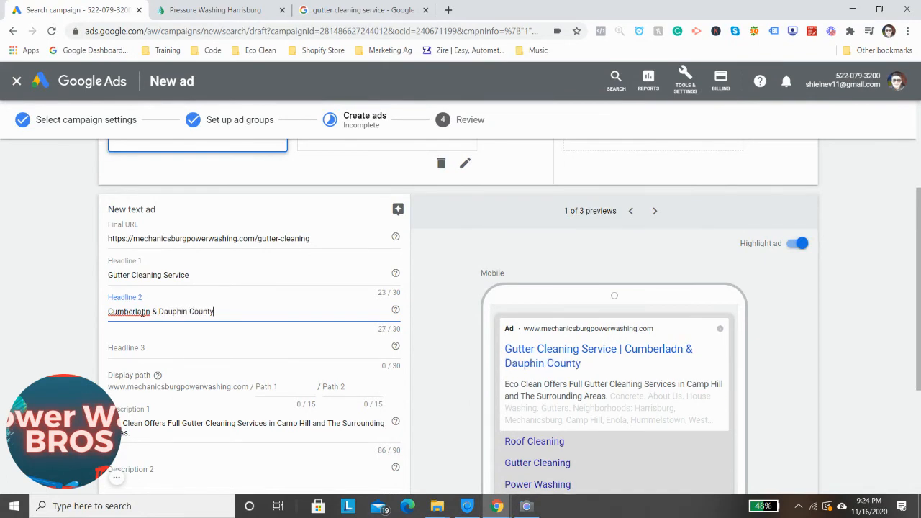
{"action": "key", "text": "BackSpace"}
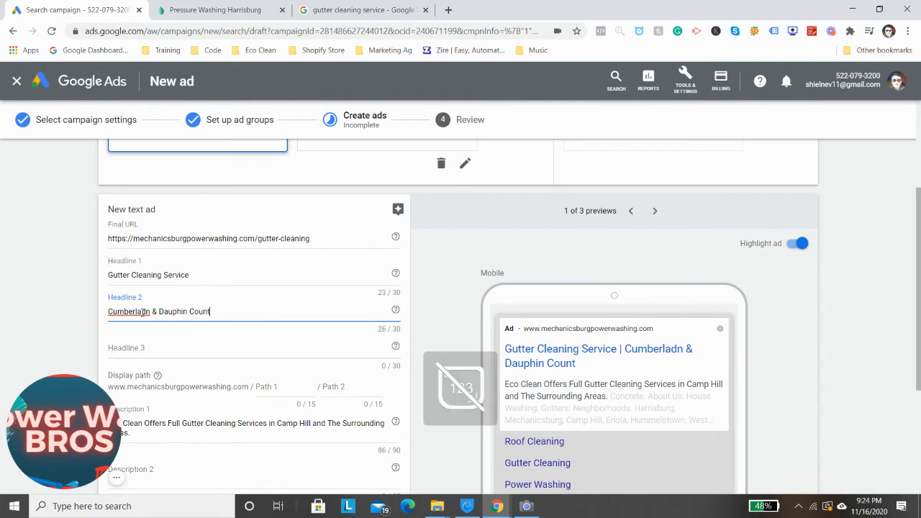
{"action": "type", "text": "ies"}
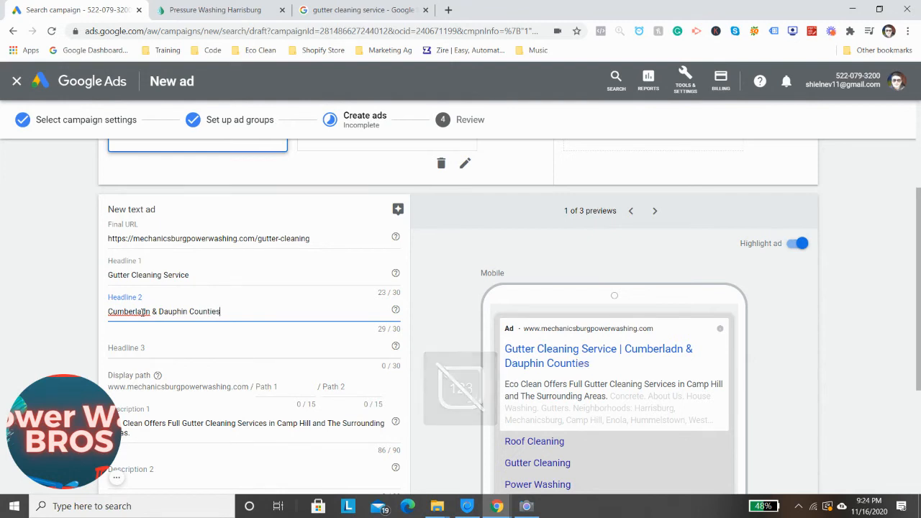
{"action": "right_click", "coordinate": [137, 314]}
{"action": "left_click", "coordinate": [161, 324]}
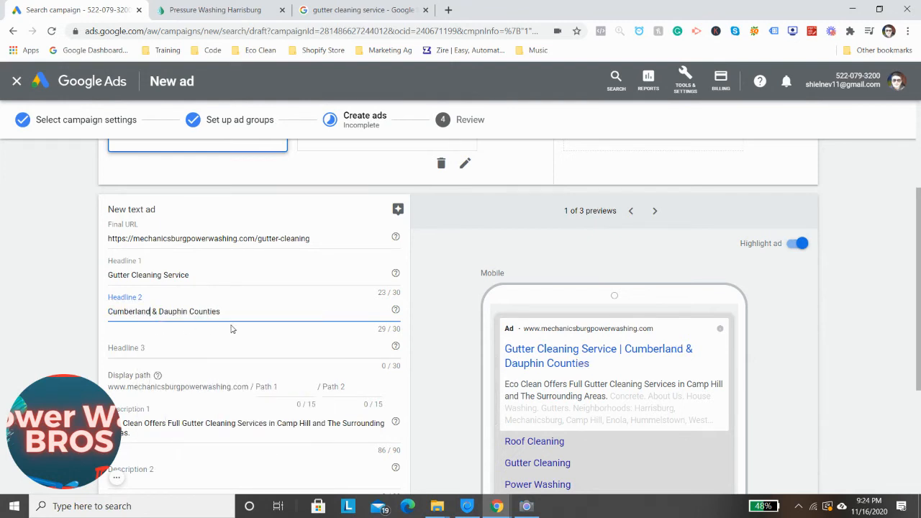
Set the text ad's Headline 3 to "Locally Owned"
{"action": "left_click", "coordinate": [196, 336]}
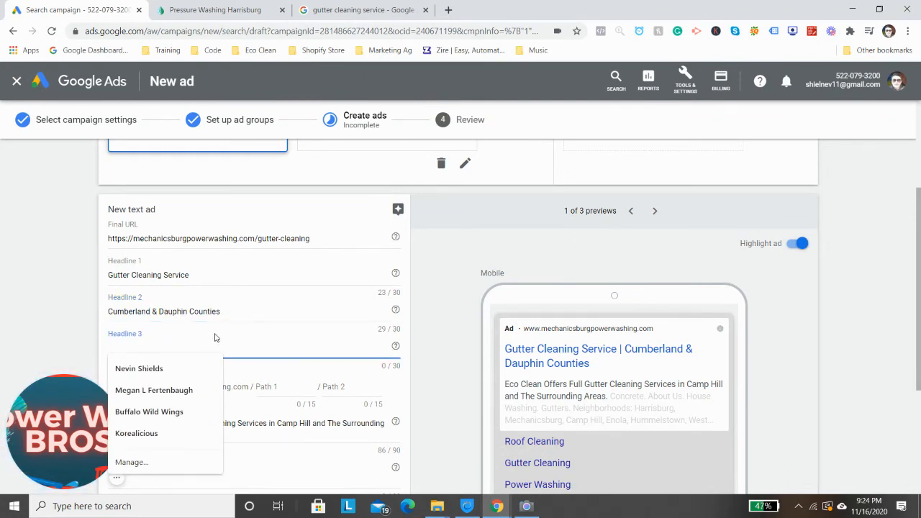
{"action": "type", "text": "Locally Owned"}
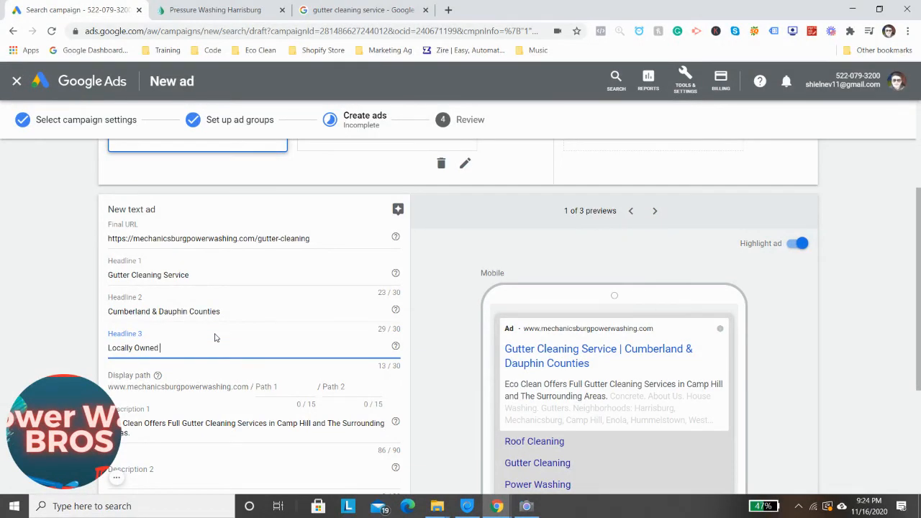
{"action": "double_click", "coordinate": [147, 348]}
{"action": "left_click", "coordinate": [176, 346]}
{"action": "scroll", "coordinate": [213, 357], "scroll_direction": "down", "scroll_amount": 2}
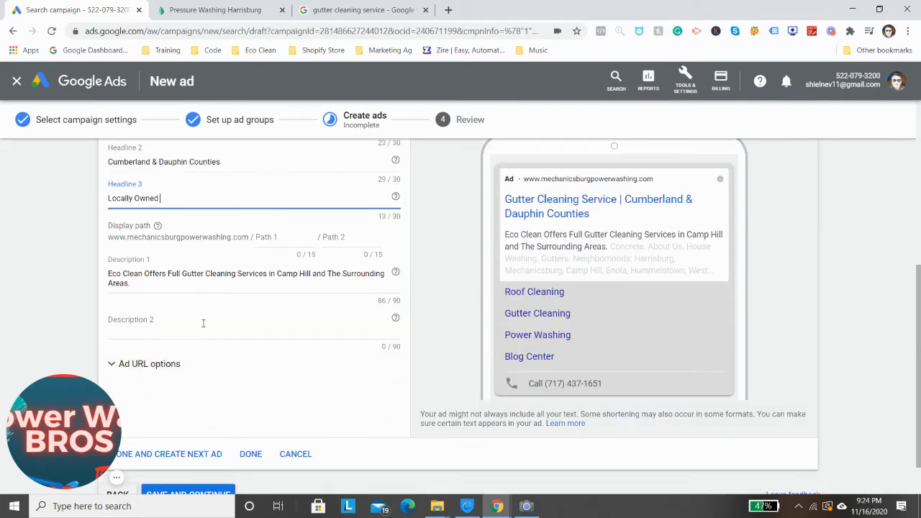
{"action": "left_click", "coordinate": [198, 316]}
{"action": "type", "text": "We"}
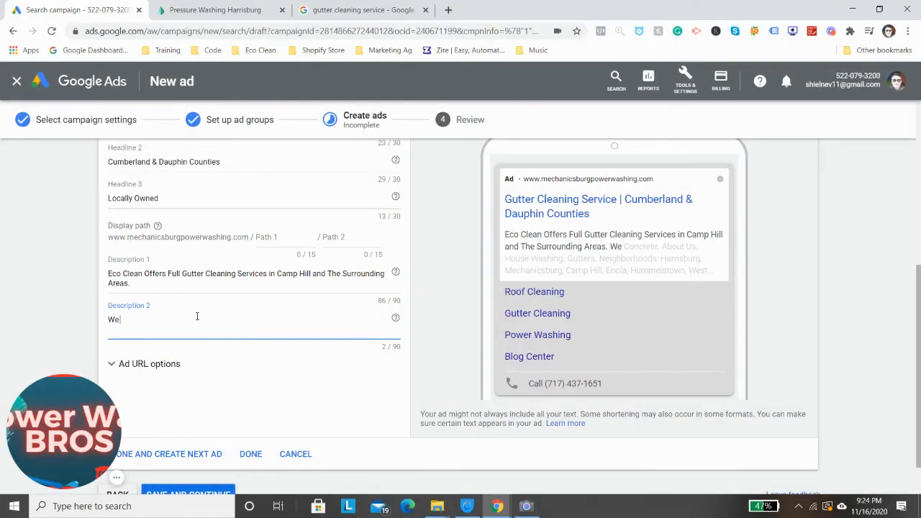
{"action": "type", "text": " are full"}
{"action": "key", "text": "BackSpace"}
{"action": "key", "text": "BackSpace"}
{"action": "key", "text": "BackSpace"}
{"action": "key", "text": "BackSpace"}
{"action": "key", "text": "BackSpace"}
Start the text ad's Description 2 with "Insured, liscenced, Exterienced, Satisfaction Guarentee,"
{"action": "key", "text": "BackSpace"}
{"action": "key", "text": "BackSpace"}
{"action": "key", "text": "BackSpace"}
{"action": "key", "text": "BackSpace"}
{"action": "key", "text": "BackSpace"}
{"action": "key", "text": "BackSpace"}
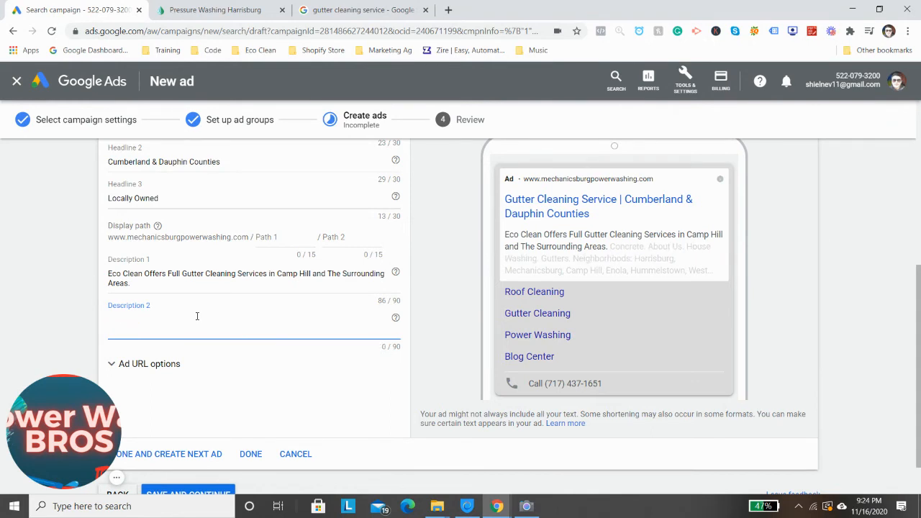
{"action": "type", "text": "Insiureed"}
{"action": "key", "text": "BackSpace"}
{"action": "key", "text": "BackSpace"}
{"action": "key", "text": "BackSpace"}
{"action": "key", "text": "BackSpace"}
{"action": "key", "text": "BackSpace"}
{"action": "key", "text": "BackSpace"}
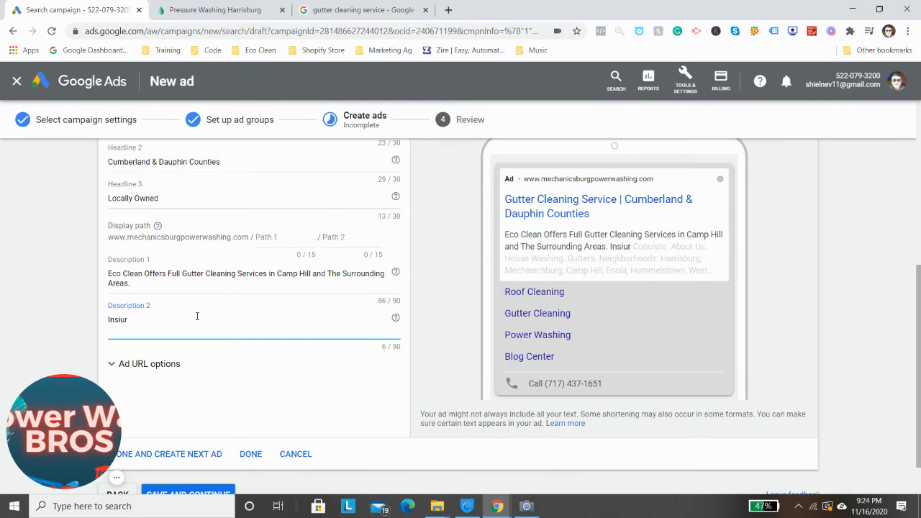
{"action": "type", "text": "ured, lisc"}
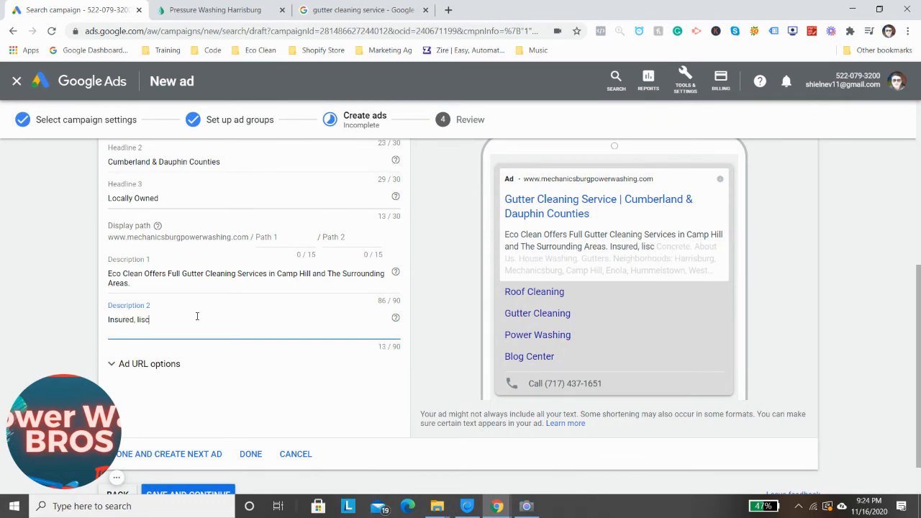
{"action": "type", "text": "enced"}
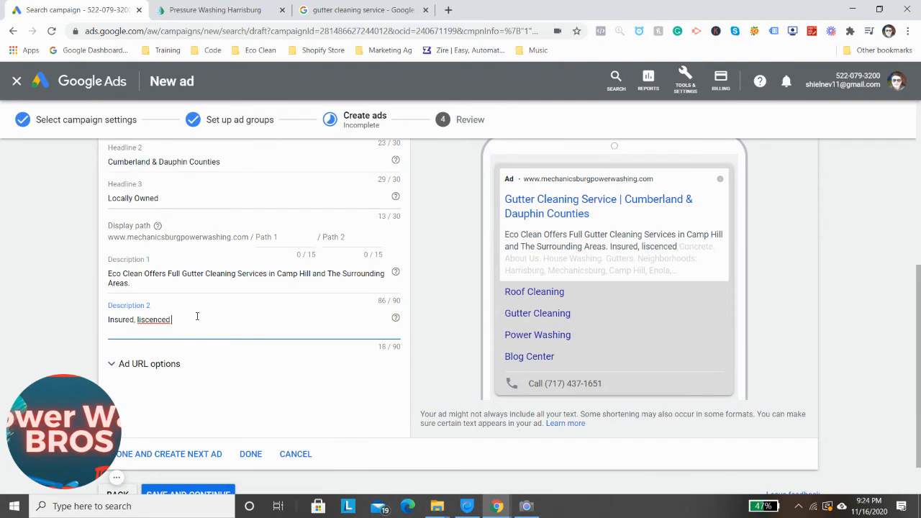
{"action": "type", "text": ", Exterip"}
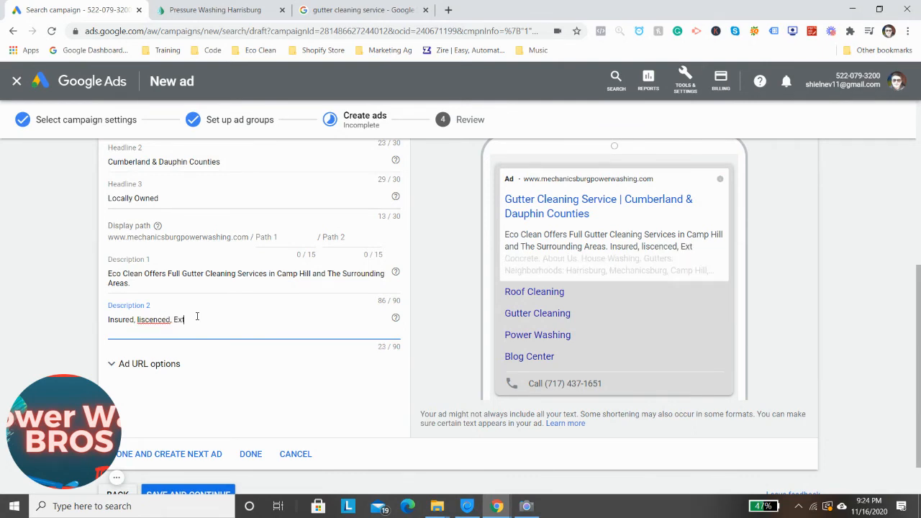
{"action": "key", "text": "BackSpace"}
{"action": "key", "text": "BackSpace"}
{"action": "type", "text": "ienced"}
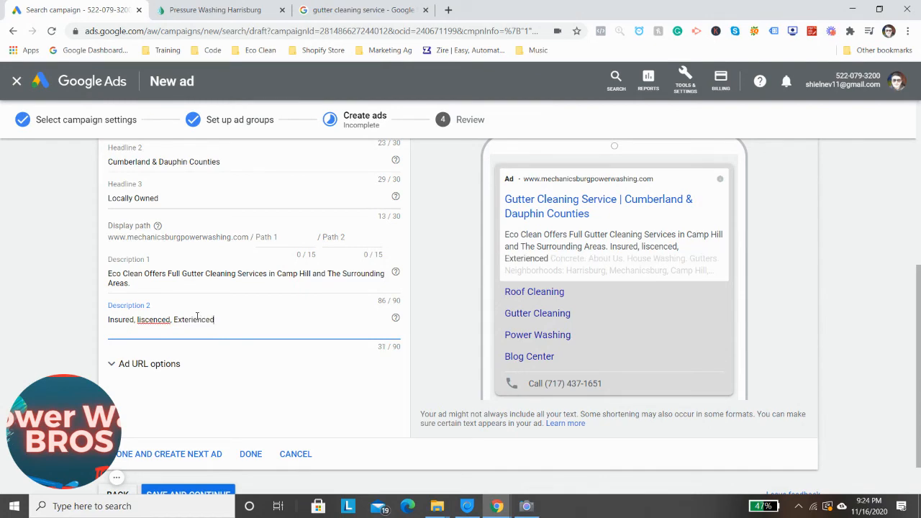
{"action": "type", "text": ", S"}
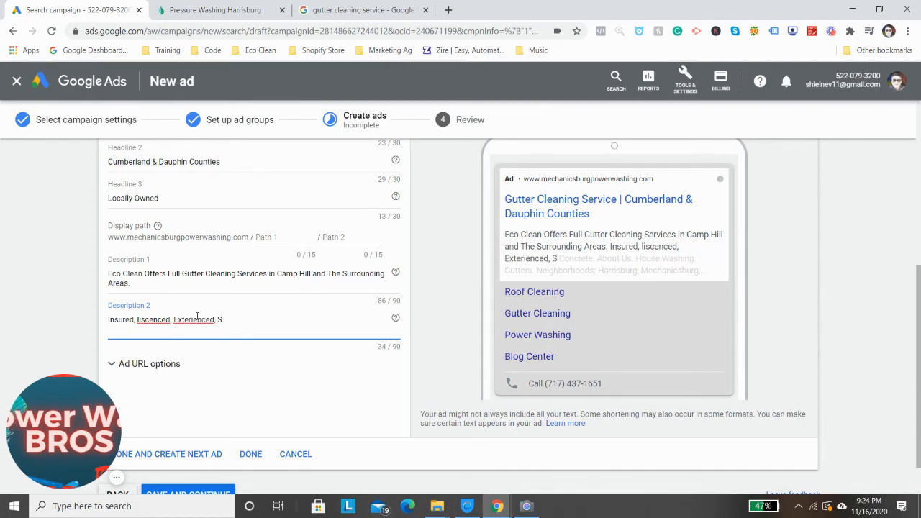
{"action": "type", "text": "atisfact"}
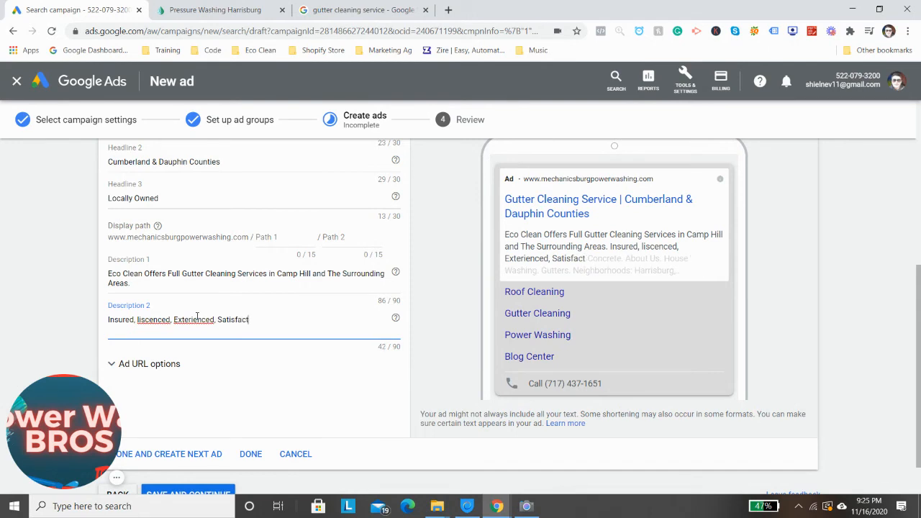
{"action": "type", "text": "ion Gu"}
{"action": "type", "text": "arentee"}
{"action": "type", "text": ","}
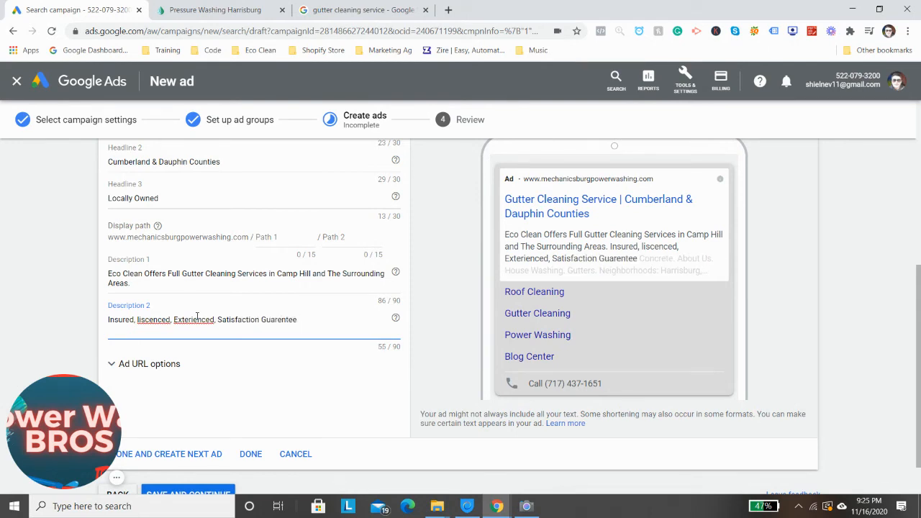
Correct the misspelled words in Description 2 to "Licensed", "Experienced" and "Guarantee"
{"action": "right_click", "coordinate": [155, 321]}
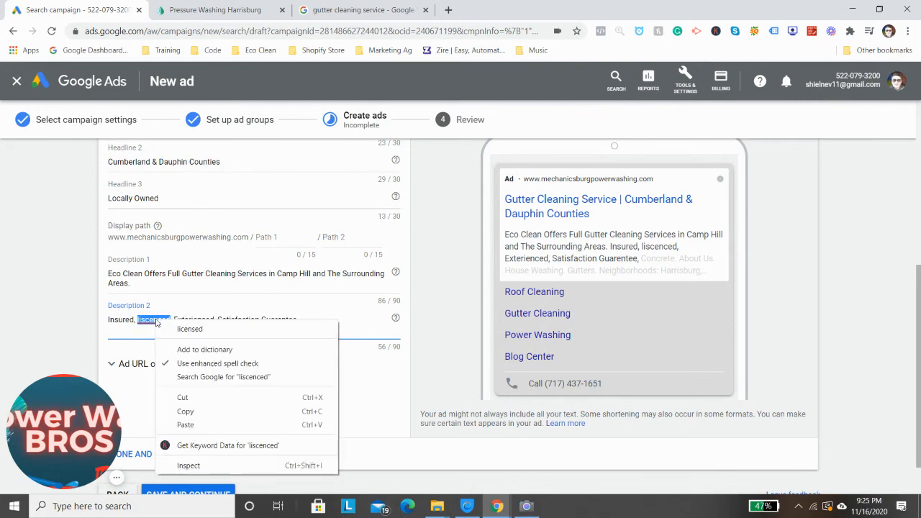
{"action": "left_click", "coordinate": [173, 327]}
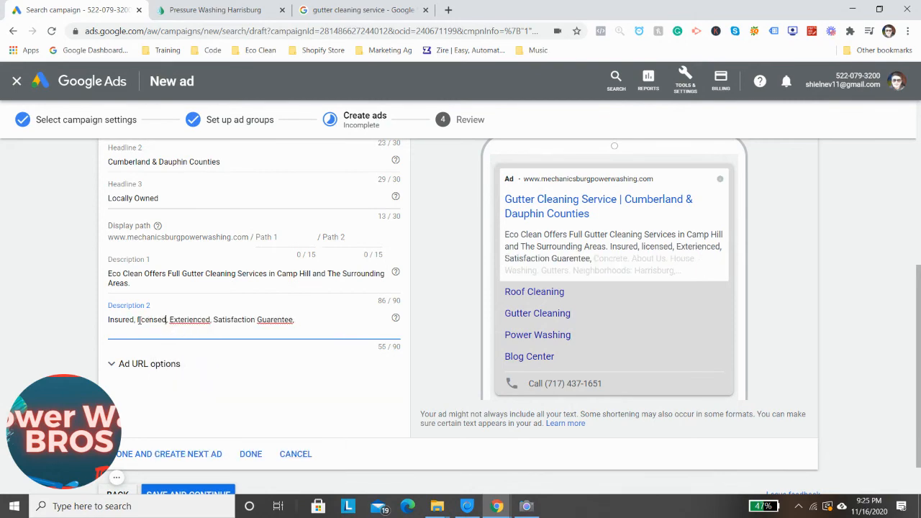
{"action": "left_click", "coordinate": [139, 319]}
{"action": "key", "text": "BackSpace"}
{"action": "type", "text": "L"}
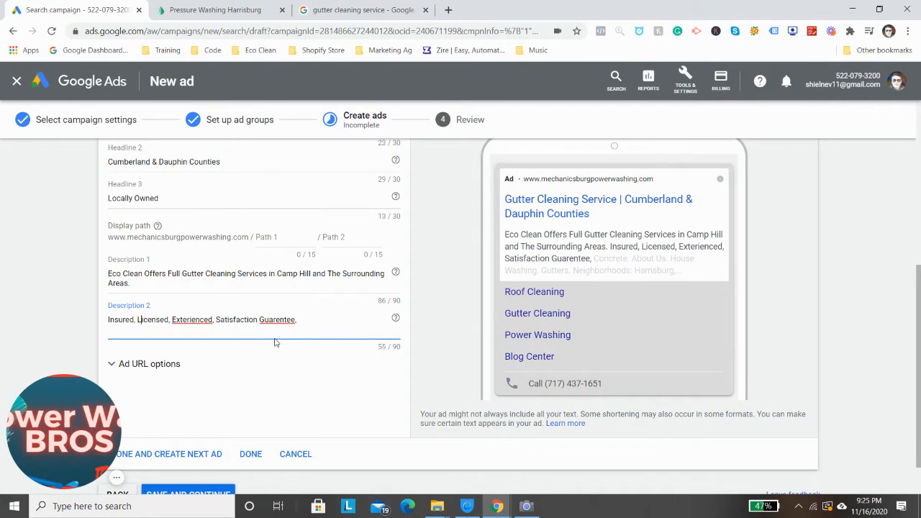
{"action": "right_click", "coordinate": [203, 319]}
{"action": "left_click", "coordinate": [216, 325]}
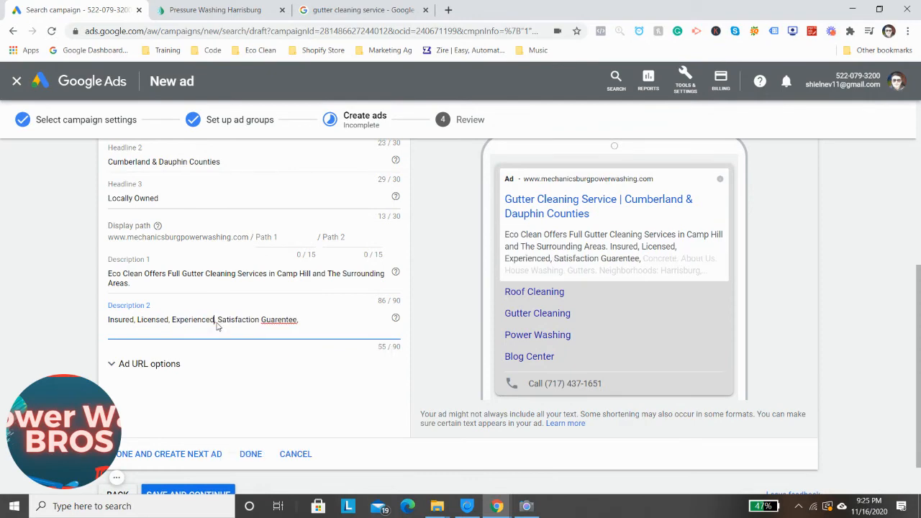
{"action": "right_click", "coordinate": [279, 320]}
{"action": "left_click", "coordinate": [297, 327]}
Extend the end of Description 2 with "High-Rated, Great Customer Service"
{"action": "type", "text": "High"}
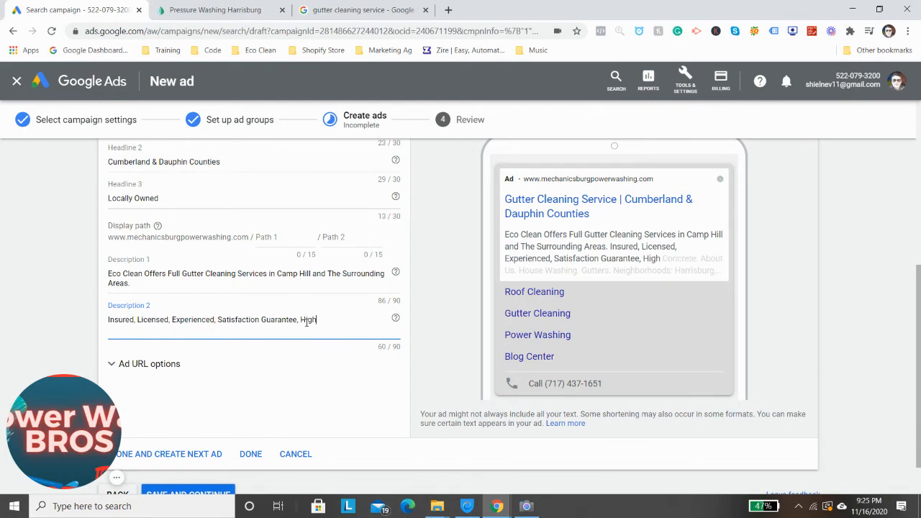
{"action": "type", "text": "-Rated,"}
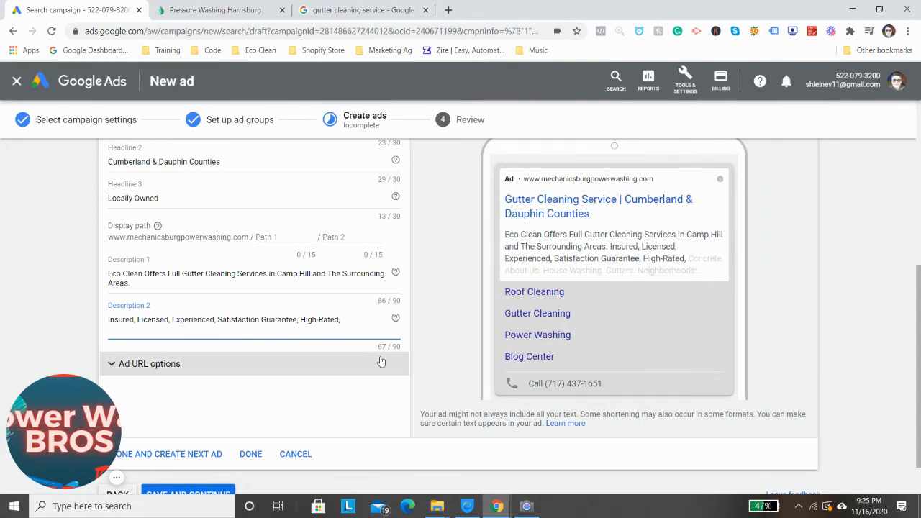
{"action": "type", "text": " Great C"}
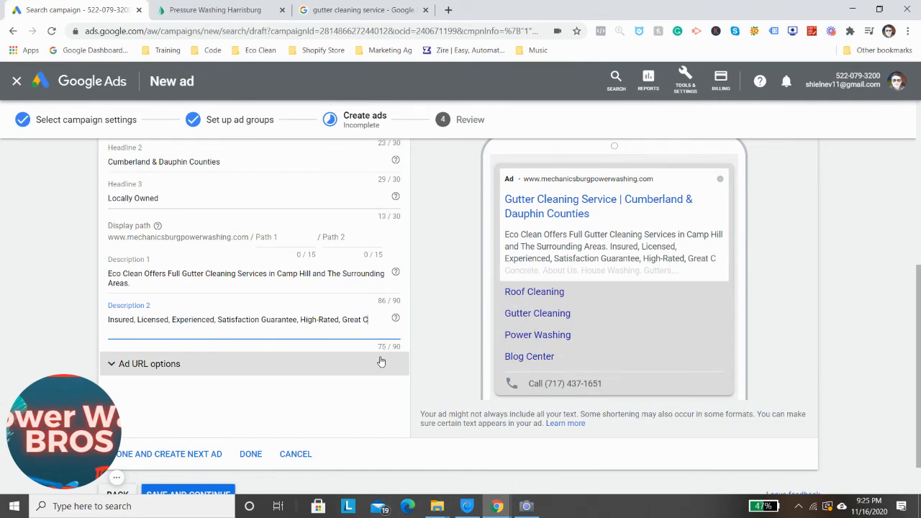
{"action": "type", "text": "usto"}
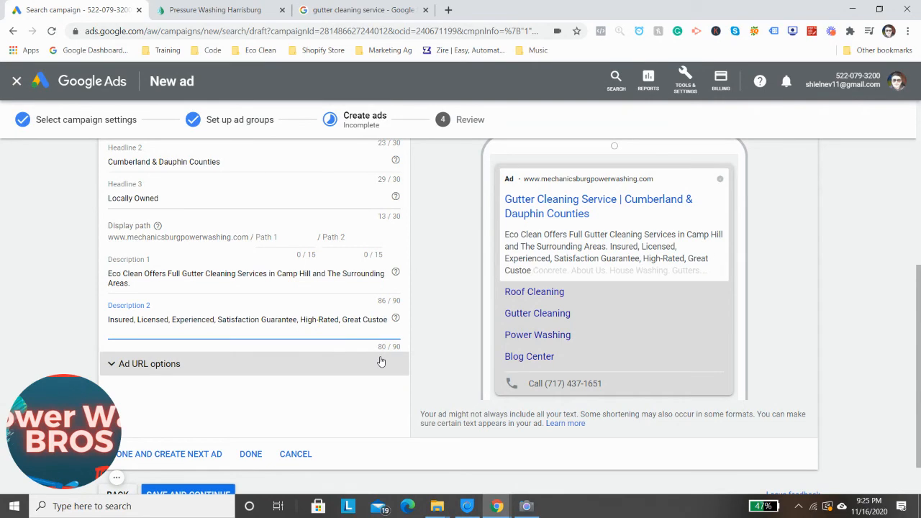
{"action": "type", "text": "mer"}
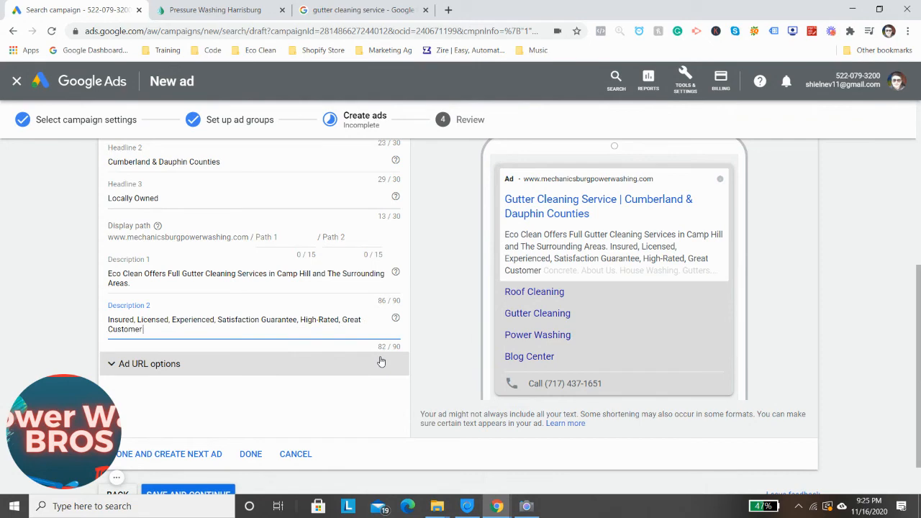
{"action": "type", "text": " Service"}
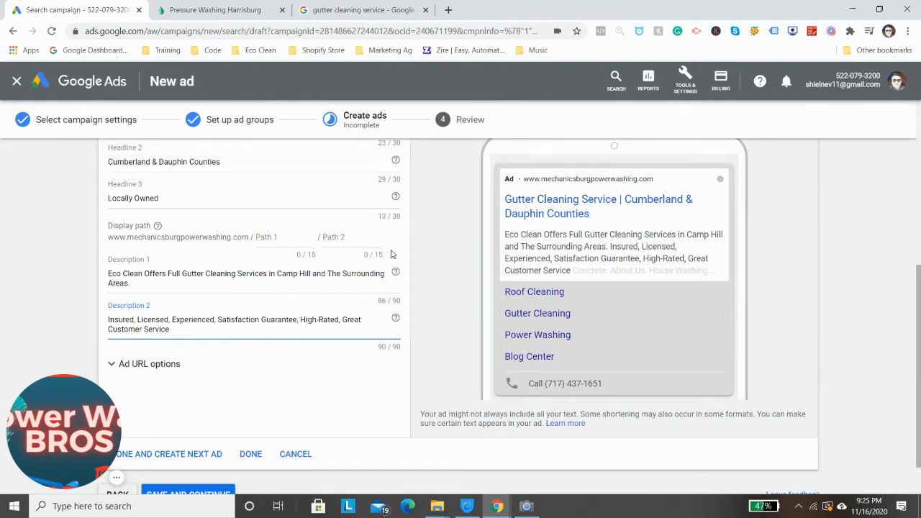
Finish this second gutter cleaning text ad and start creating the next ad in the same ad group
{"action": "scroll", "coordinate": [230, 321], "scroll_direction": "down", "scroll_amount": 1}
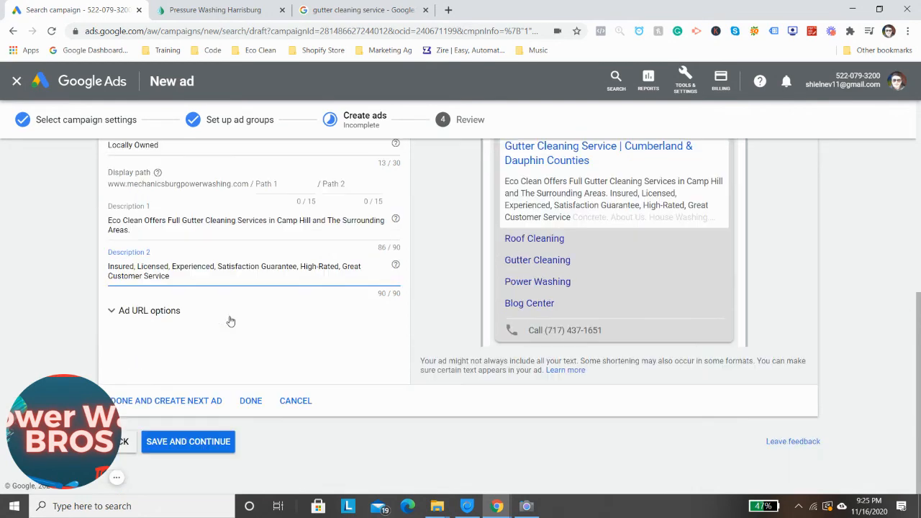
{"action": "right_click", "coordinate": [185, 398]}
{"action": "left_click", "coordinate": [184, 399]}
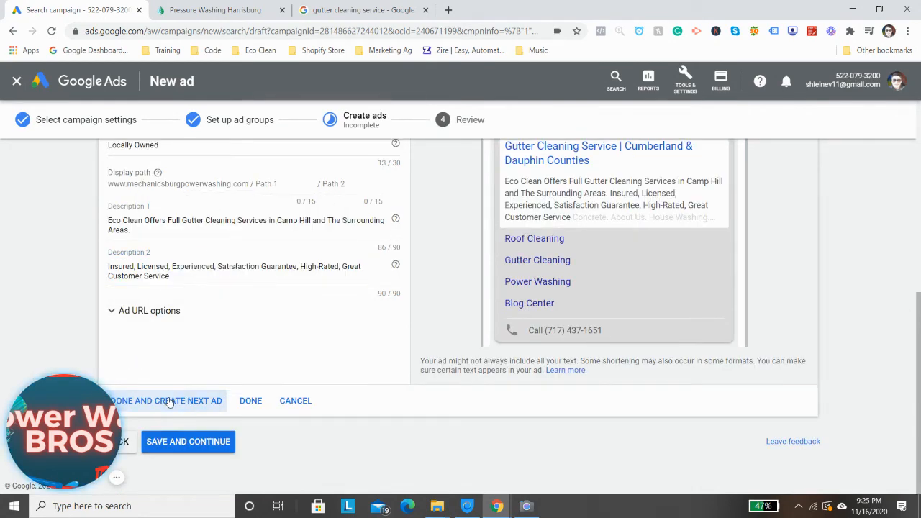
{"action": "left_click", "coordinate": [185, 399]}
Add the headline "Safely Clean Your Gutters" to the responsive search ad and save the ads to reach the campaign review
{"action": "scroll", "coordinate": [242, 396], "scroll_direction": "down", "scroll_amount": 4}
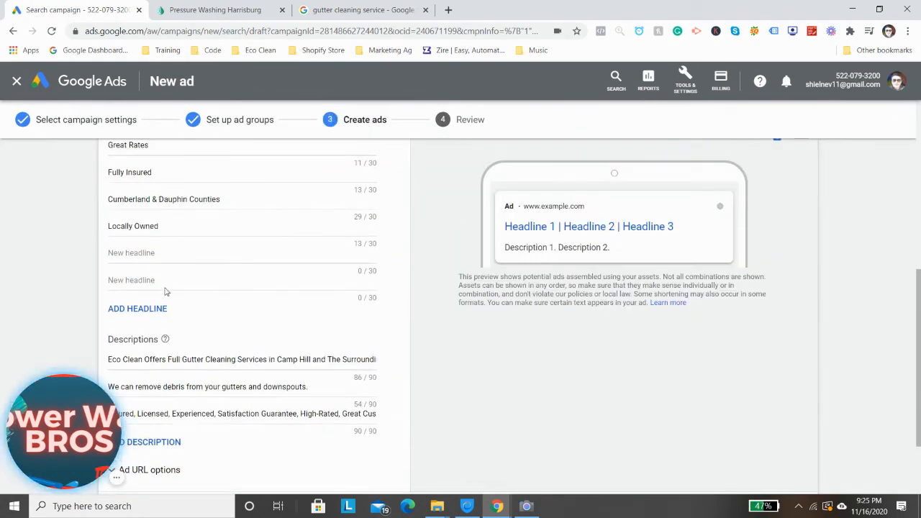
{"action": "scroll", "coordinate": [185, 278], "scroll_direction": "up", "scroll_amount": 1}
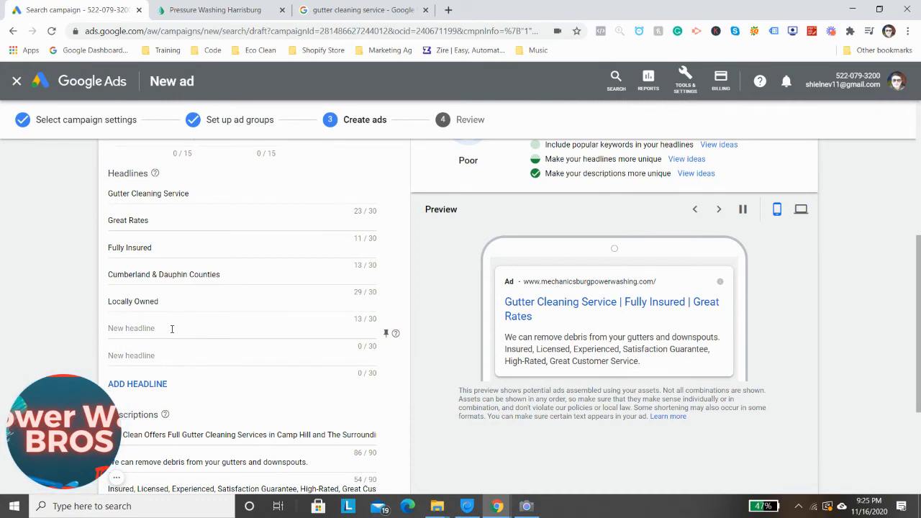
{"action": "left_click", "coordinate": [172, 329]}
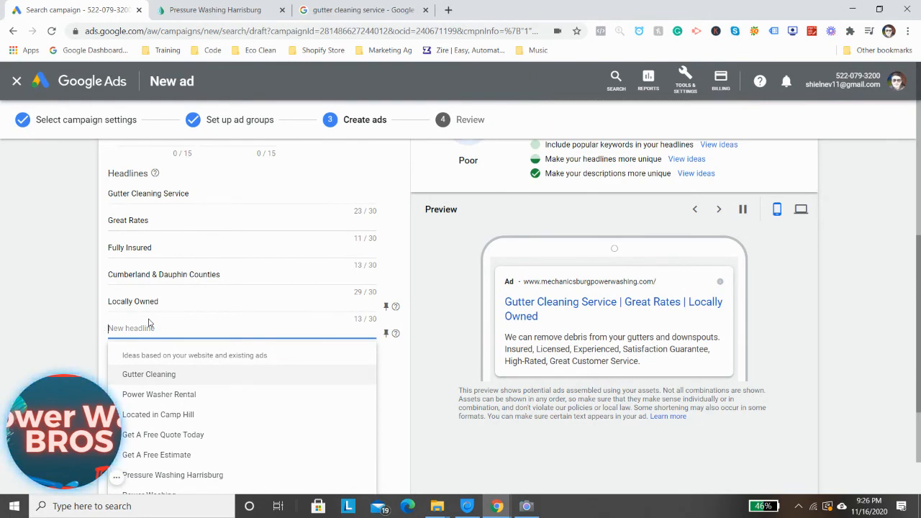
{"action": "scroll", "coordinate": [151, 322], "scroll_direction": "down", "scroll_amount": 1}
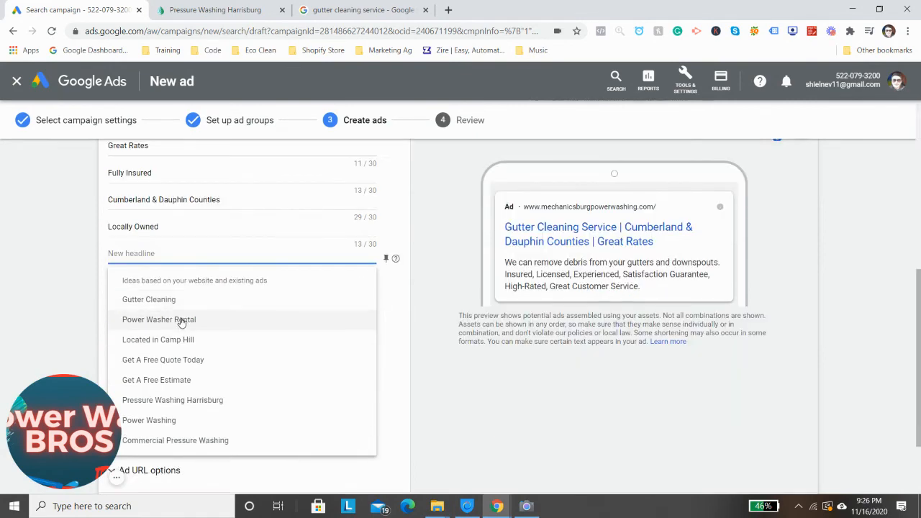
{"action": "left_click", "coordinate": [162, 253]}
{"action": "left_click", "coordinate": [152, 255]}
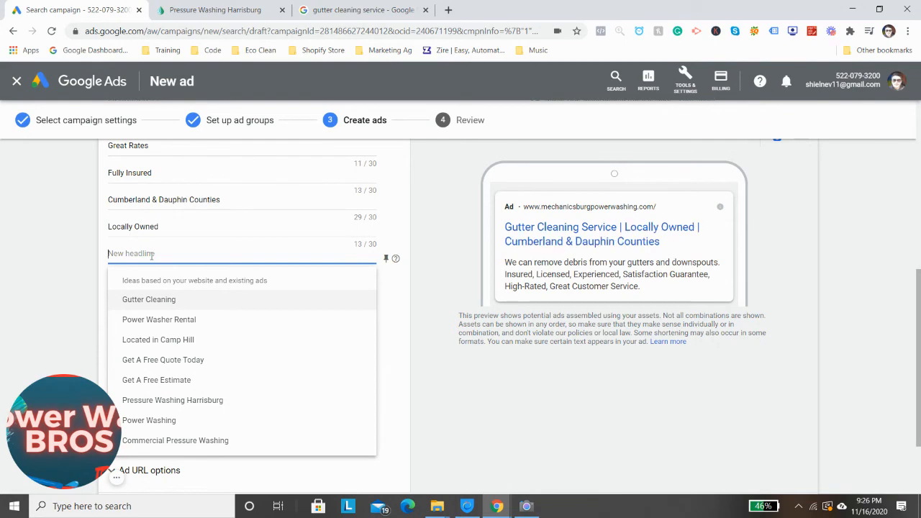
{"action": "type", "text": "Sat"}
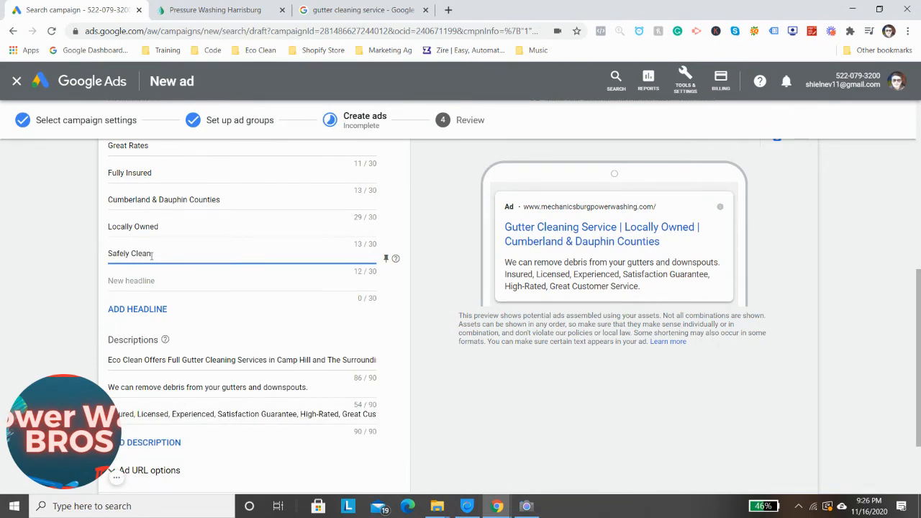
{"action": "type", "text": "ely Clean Your"}
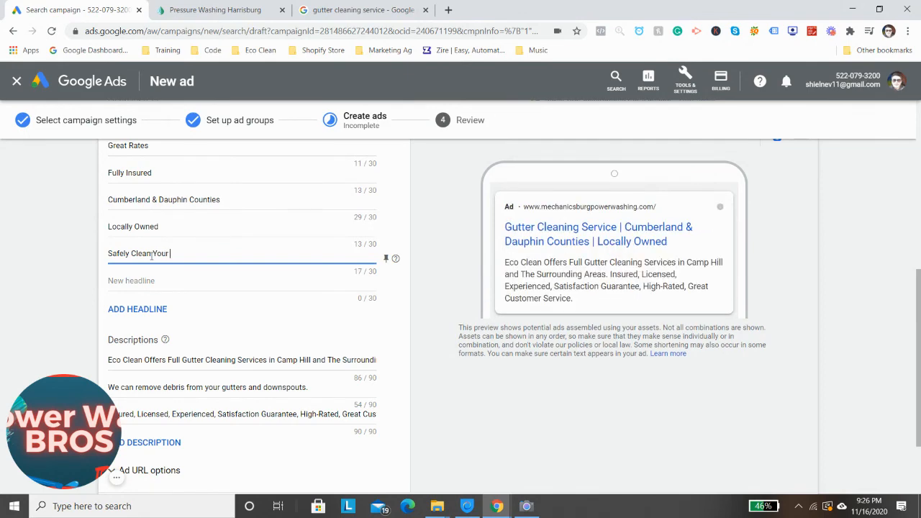
{"action": "type", "text": " Gutters"}
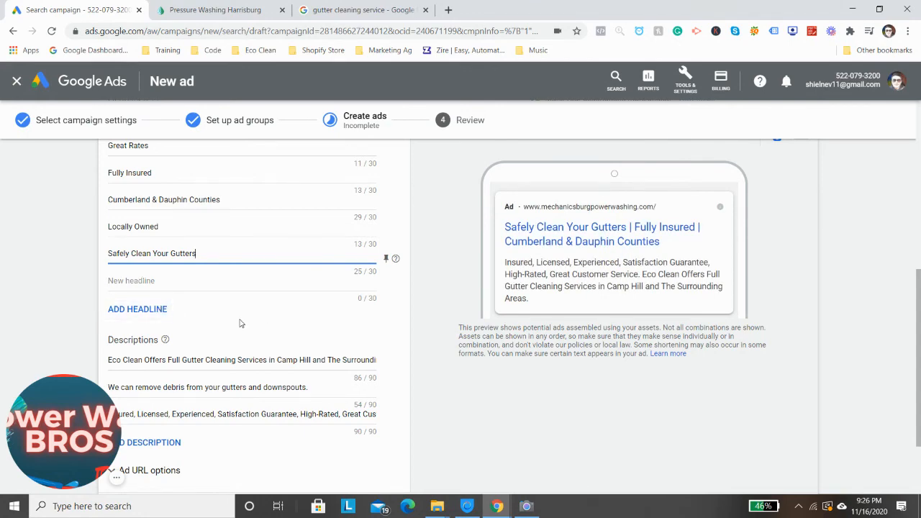
{"action": "scroll", "coordinate": [241, 323], "scroll_direction": "down", "scroll_amount": 3}
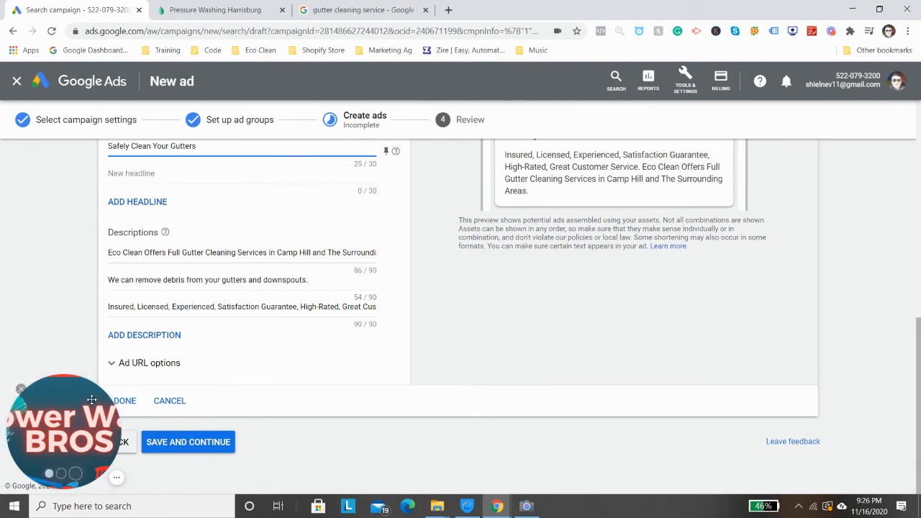
{"action": "left_click", "coordinate": [173, 441]}
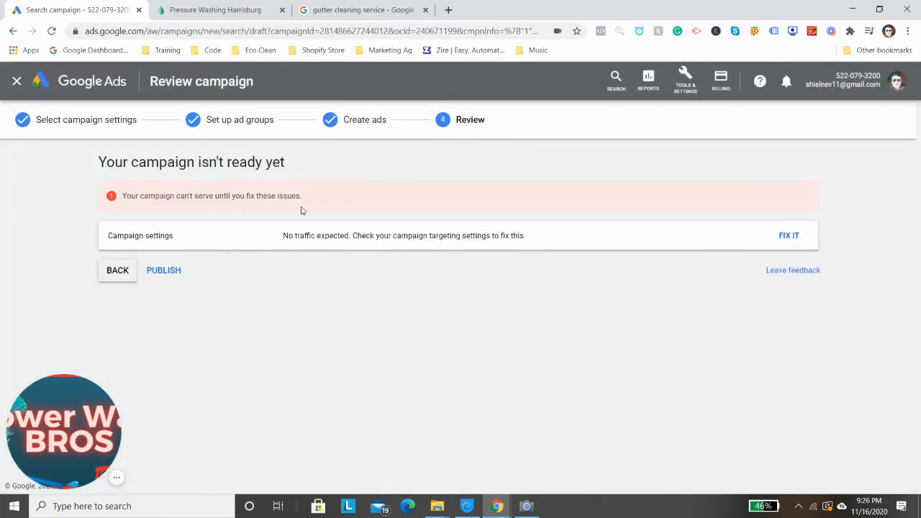
Open the fix for the campaign's traffic issue and add the keywords "gutter cleaning service" and "gutter cleaning" to the Gutter Cleaning ad group
{"action": "left_click", "coordinate": [787, 236]}
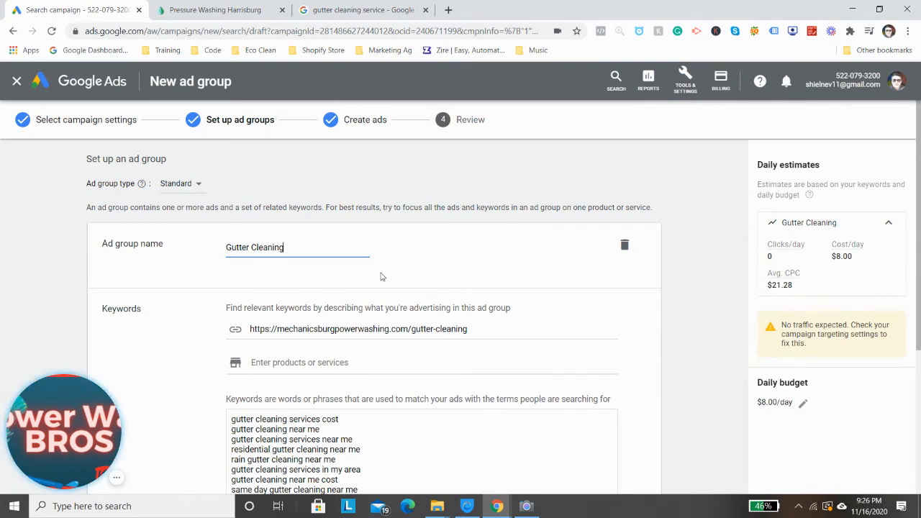
{"action": "scroll", "coordinate": [375, 277], "scroll_direction": "down", "scroll_amount": 1}
{"action": "scroll", "coordinate": [375, 278], "scroll_direction": "up", "scroll_amount": 1}
{"action": "scroll", "coordinate": [381, 374], "scroll_direction": "down", "scroll_amount": 1}
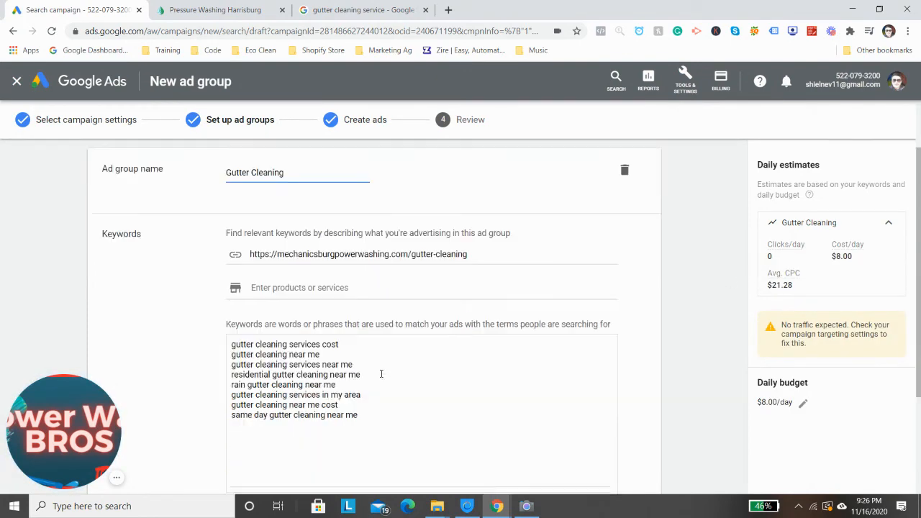
{"action": "scroll", "coordinate": [381, 374], "scroll_direction": "down", "scroll_amount": 1}
{"action": "left_click", "coordinate": [385, 328]}
{"action": "left_click_drag", "start_coordinate": [383, 283], "coordinate": [392, 382]}
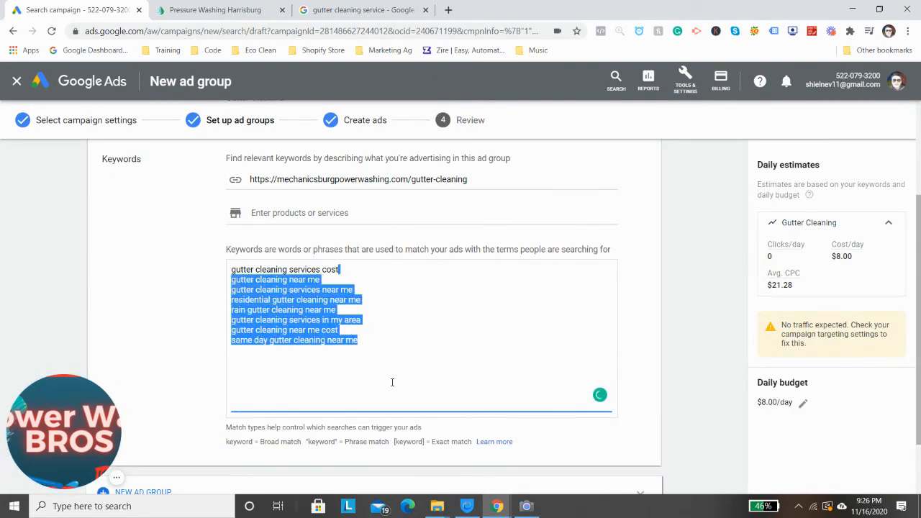
{"action": "left_click", "coordinate": [397, 345]}
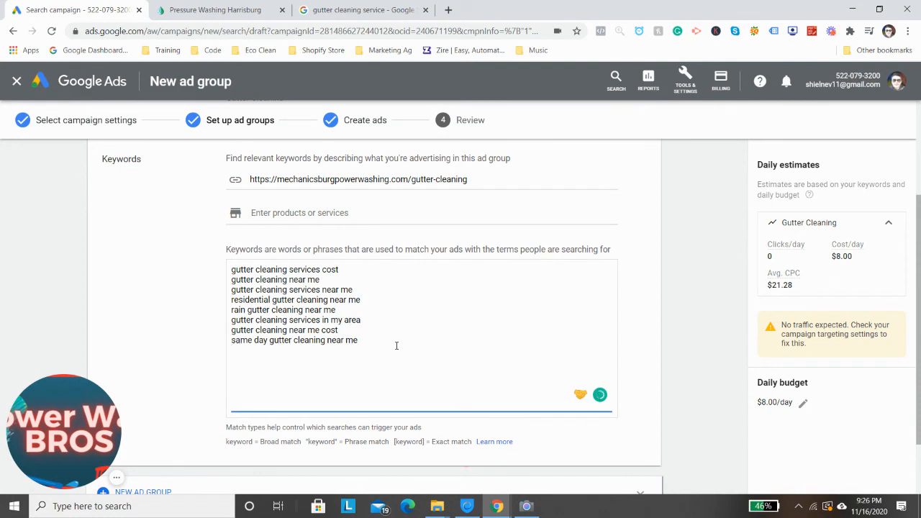
{"action": "type", "text": "guterer cleaning"}
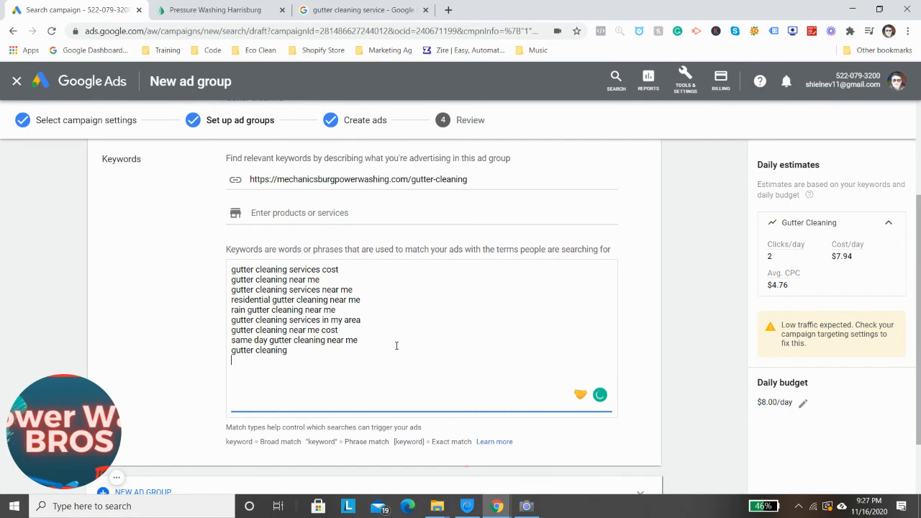
{"action": "type", "text": "service"}
{"action": "key", "text": "Return"}
{"action": "type", "text": "gutter cleaning"}
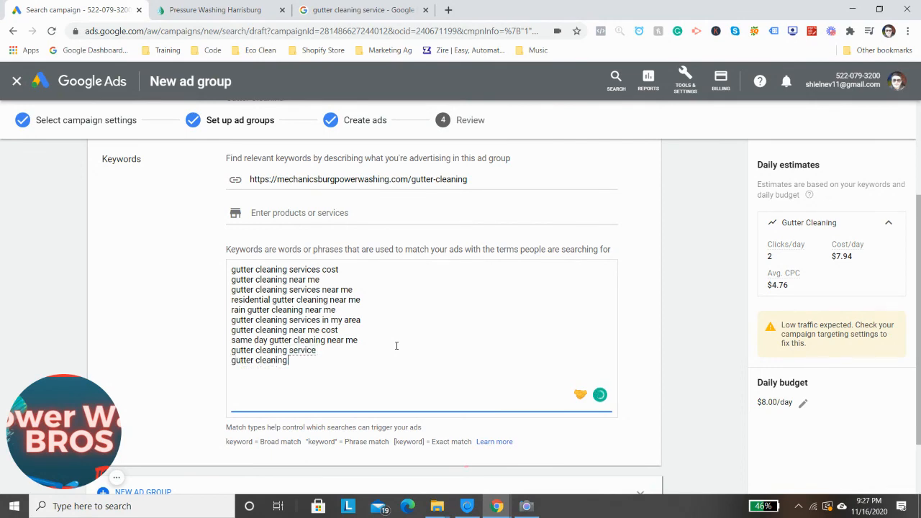
Save the ad group and its ads, and publish the gutter cleaning campaign
{"action": "scroll", "coordinate": [396, 346], "scroll_direction": "down", "scroll_amount": 2}
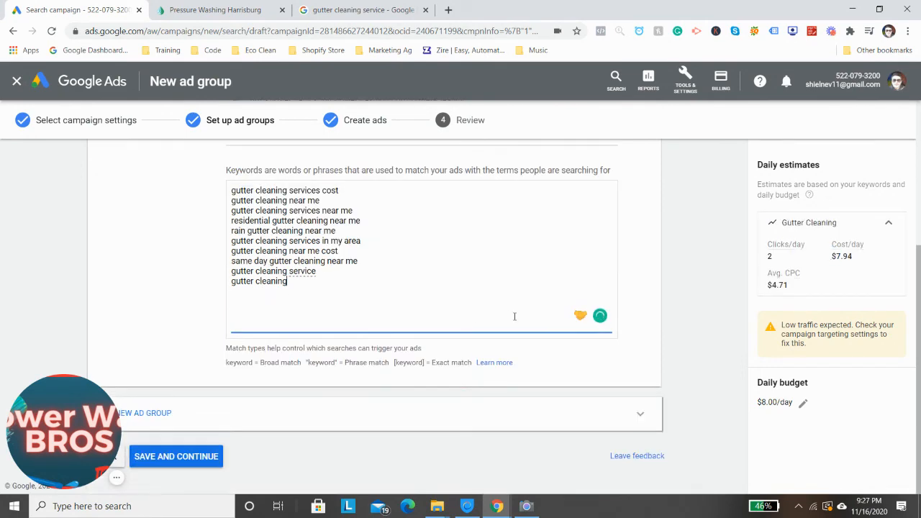
{"action": "left_click", "coordinate": [175, 457]}
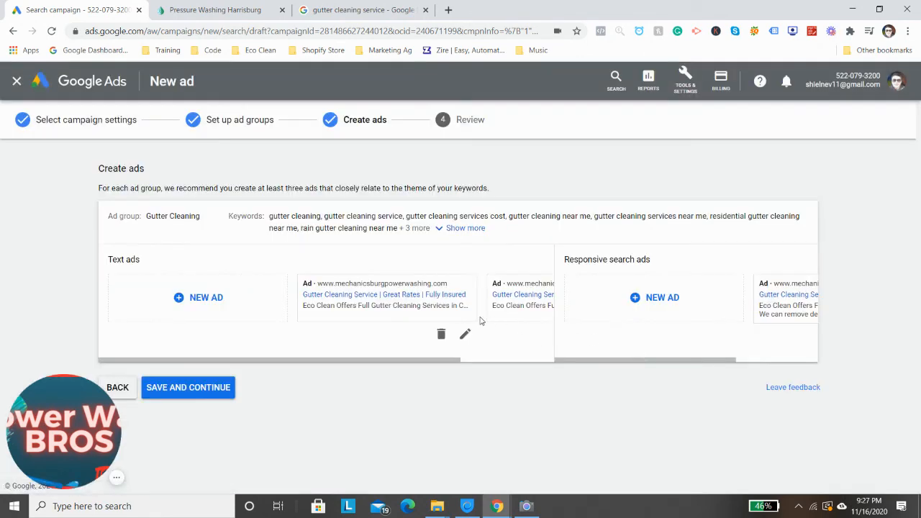
{"action": "left_click", "coordinate": [190, 393]}
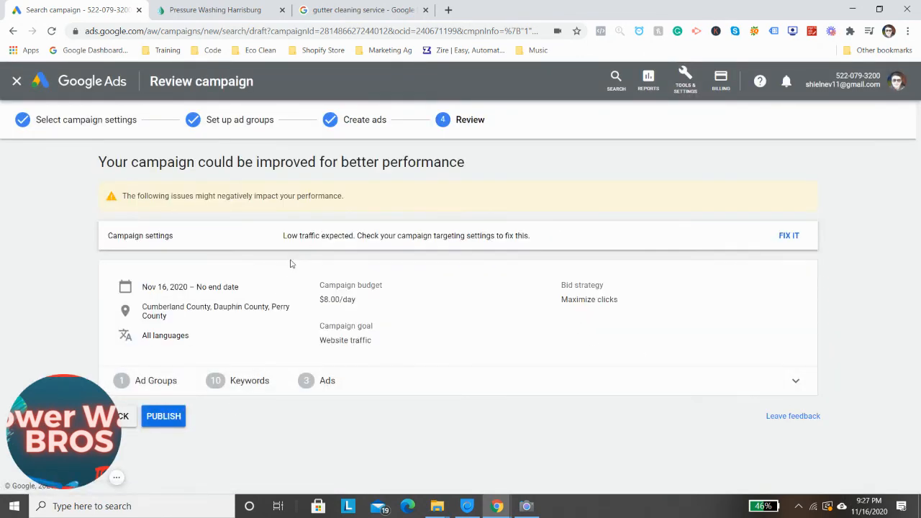
{"action": "left_click", "coordinate": [170, 416]}
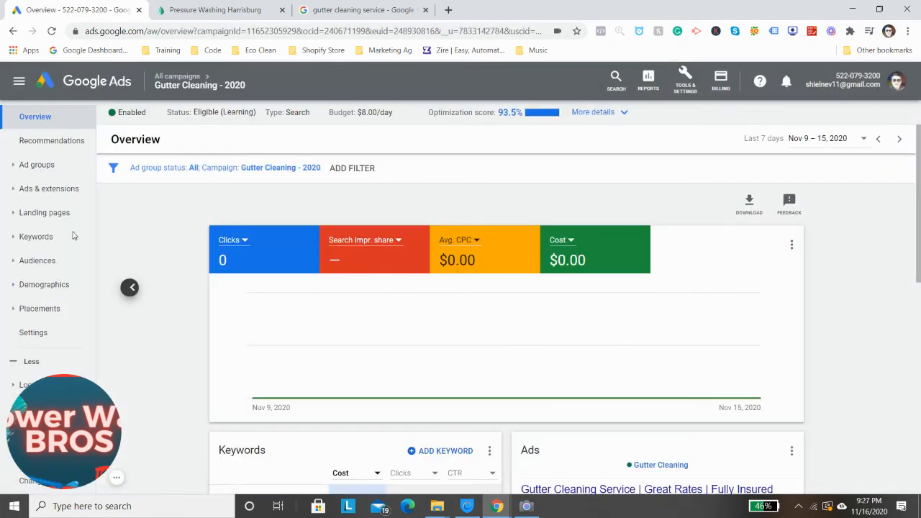
Look over the published campaign's overview and open the Gutter Cleaning ad group
{"action": "scroll", "coordinate": [72, 216], "scroll_direction": "down", "scroll_amount": 2}
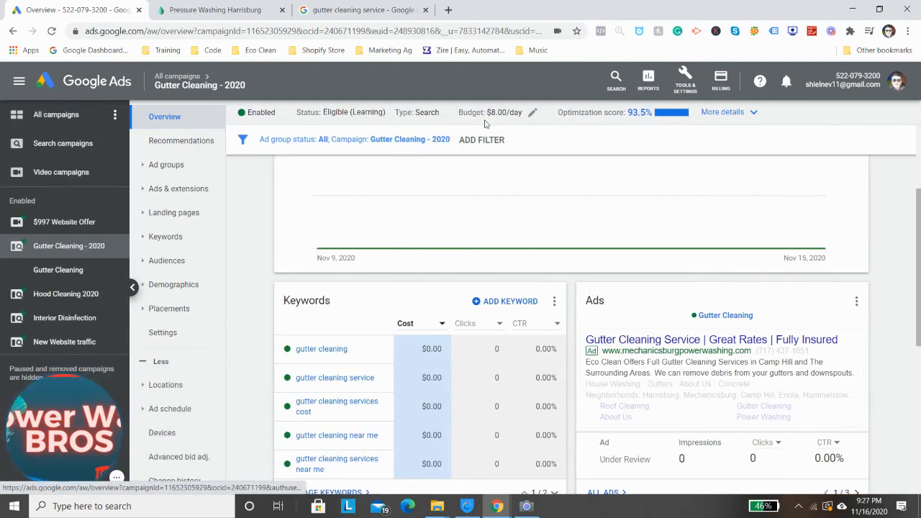
{"action": "left_click", "coordinate": [74, 269]}
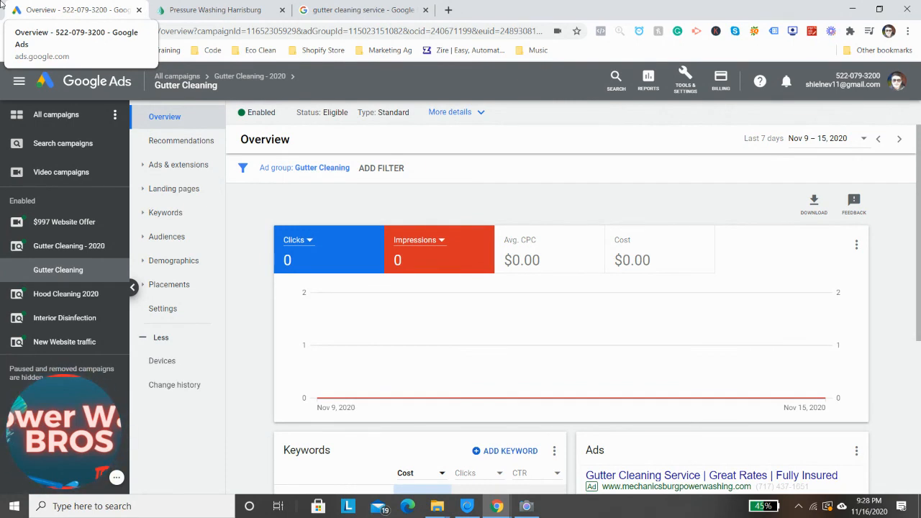
Review the website's gutter cleaning landing page, including its quote form and service sections, and return to the ad group's overview in Google Ads
{"action": "left_click", "coordinate": [208, 10]}
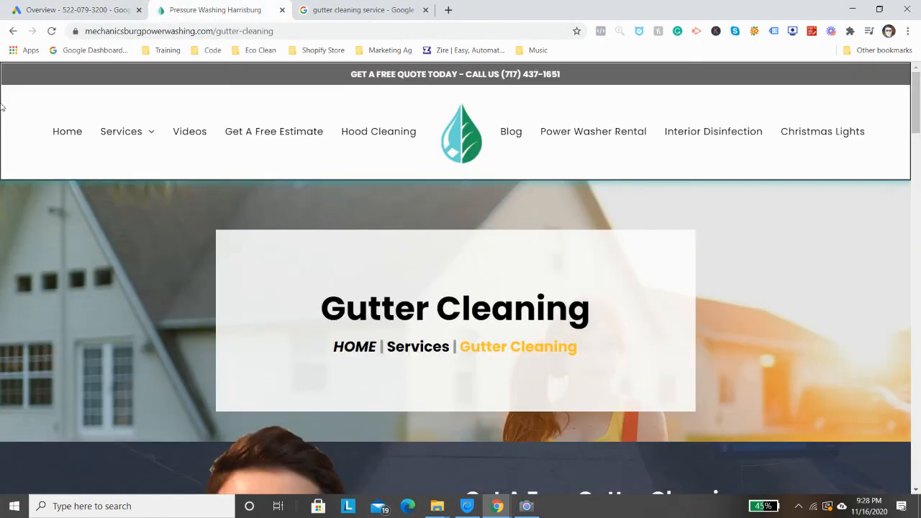
{"action": "scroll", "coordinate": [456, 274], "scroll_direction": "down", "scroll_amount": 5}
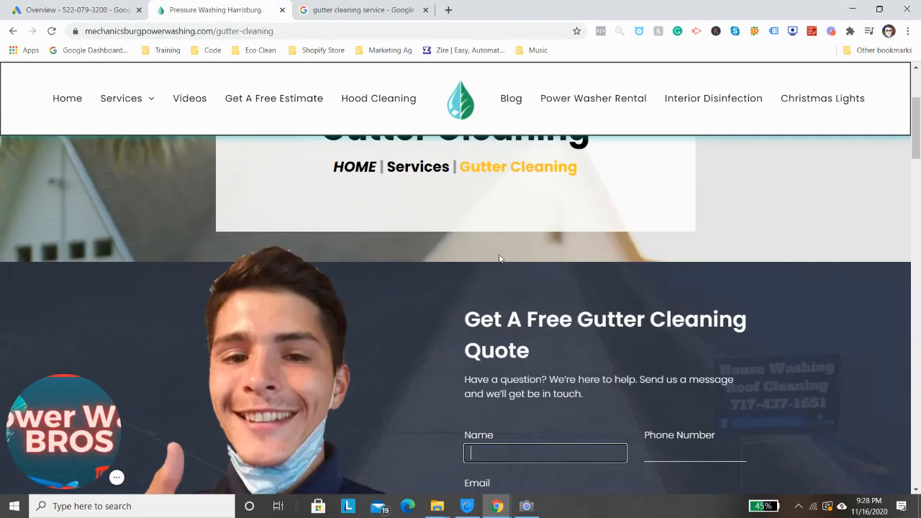
{"action": "scroll", "coordinate": [579, 252], "scroll_direction": "down", "scroll_amount": 8}
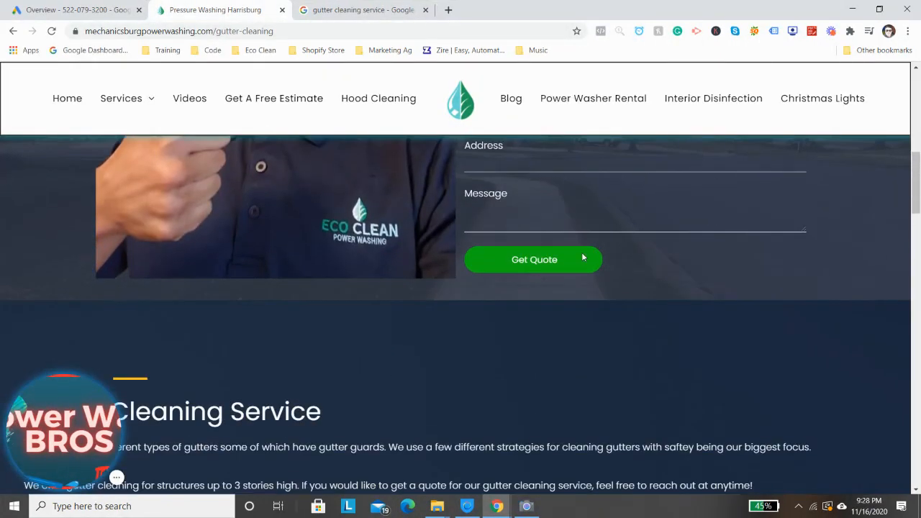
{"action": "scroll", "coordinate": [581, 246], "scroll_direction": "down", "scroll_amount": 10}
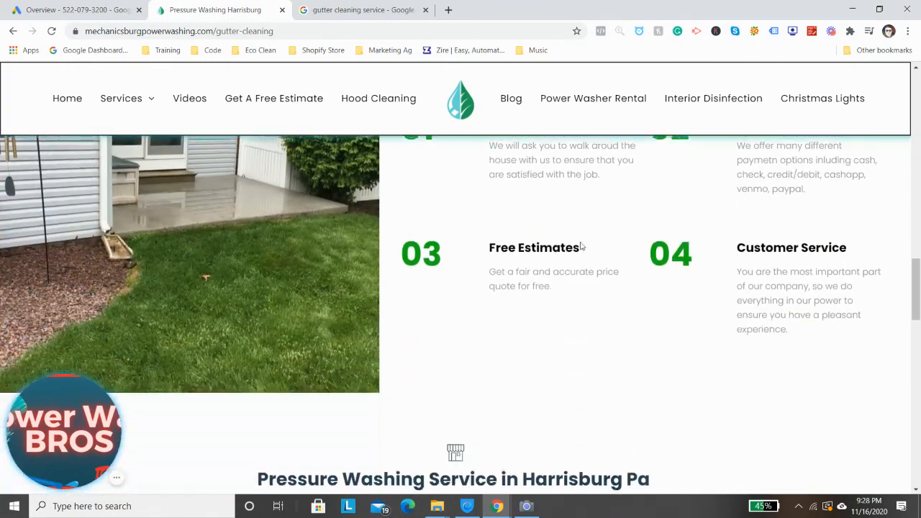
{"action": "scroll", "coordinate": [586, 237], "scroll_direction": "down", "scroll_amount": 10}
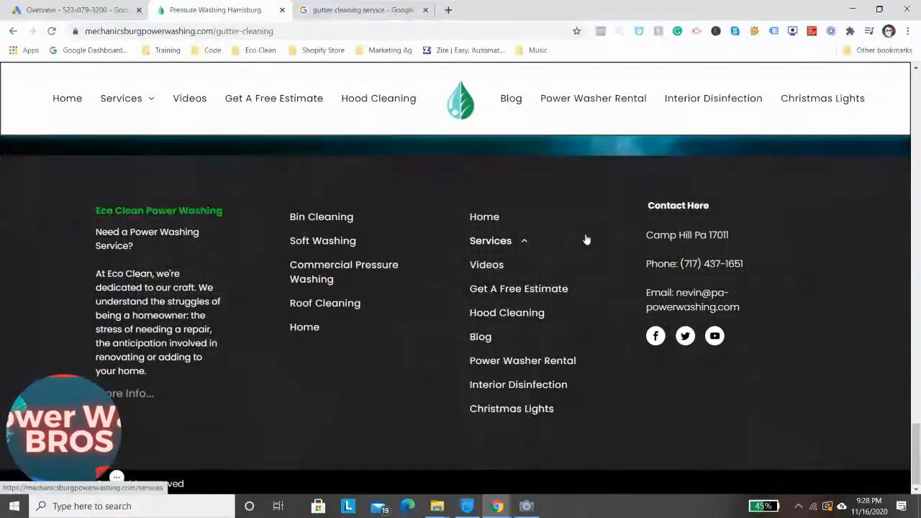
{"action": "scroll", "coordinate": [589, 237], "scroll_direction": "up", "scroll_amount": 8}
{"action": "scroll", "coordinate": [591, 236], "scroll_direction": "up", "scroll_amount": 15}
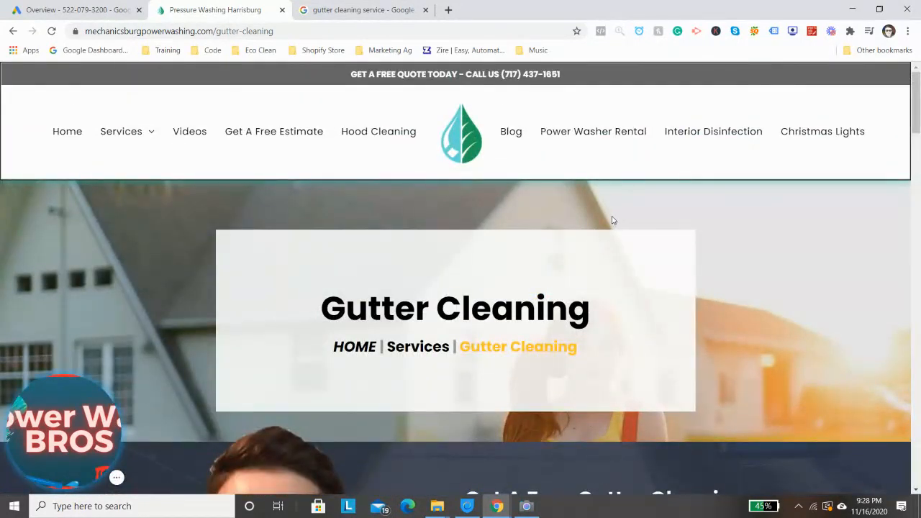
{"action": "left_click", "coordinate": [106, 6]}
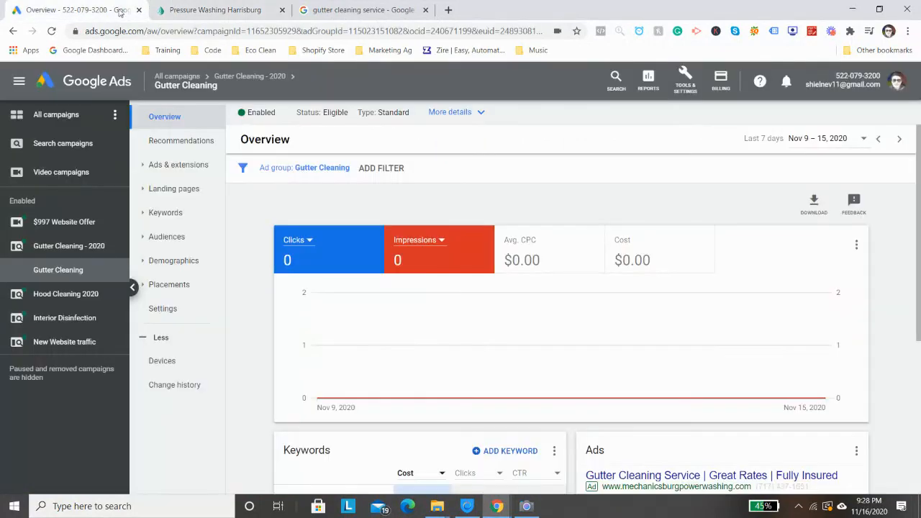
{"action": "left_click", "coordinate": [213, 6]}
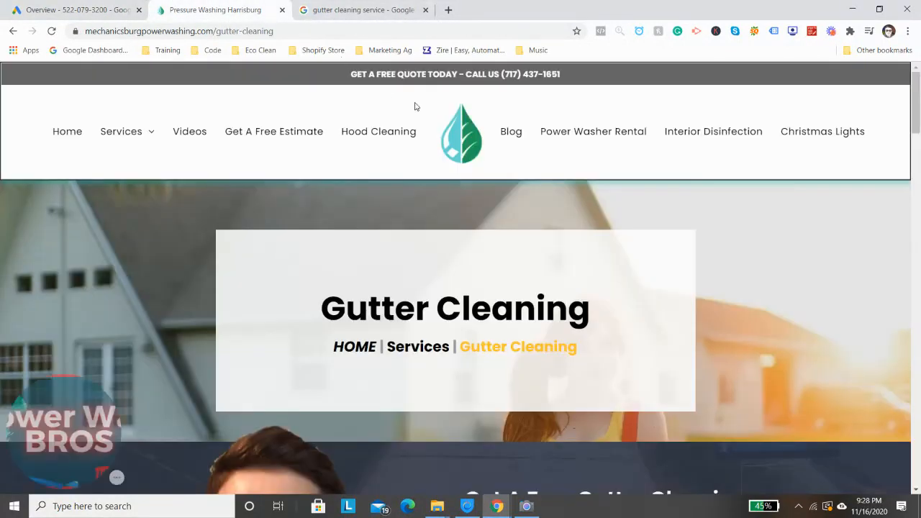
{"action": "scroll", "coordinate": [453, 265], "scroll_direction": "down", "scroll_amount": 4}
{"action": "scroll", "coordinate": [475, 272], "scroll_direction": "down", "scroll_amount": 7}
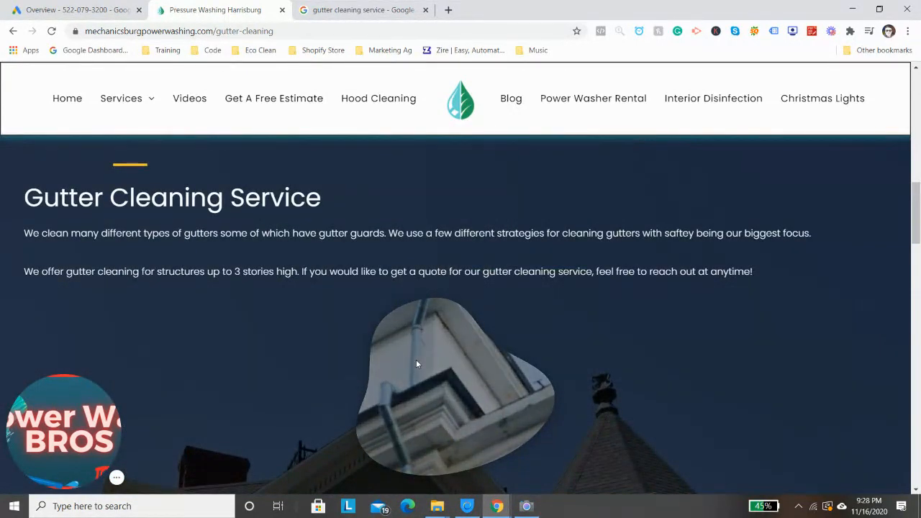
{"action": "scroll", "coordinate": [330, 403], "scroll_direction": "up", "scroll_amount": 4}
{"action": "scroll", "coordinate": [332, 400], "scroll_direction": "up", "scroll_amount": 6}
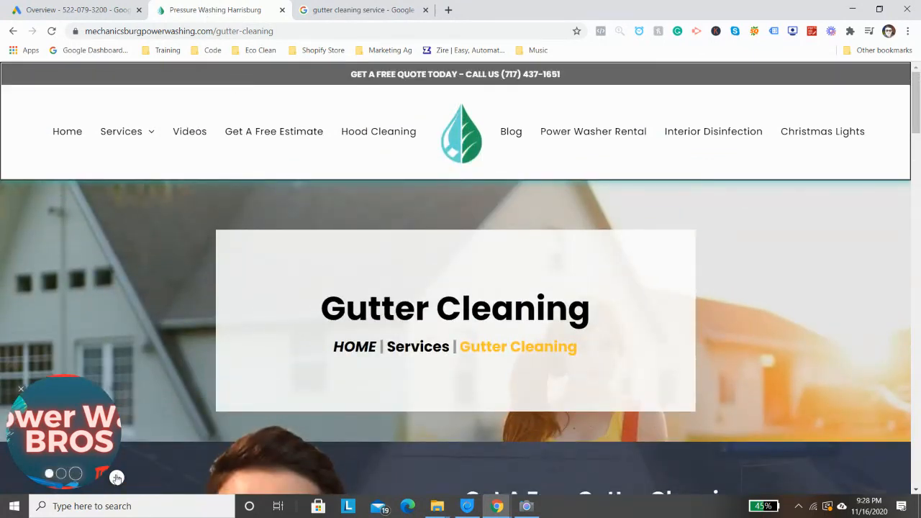
{"action": "left_click", "coordinate": [79, 10]}
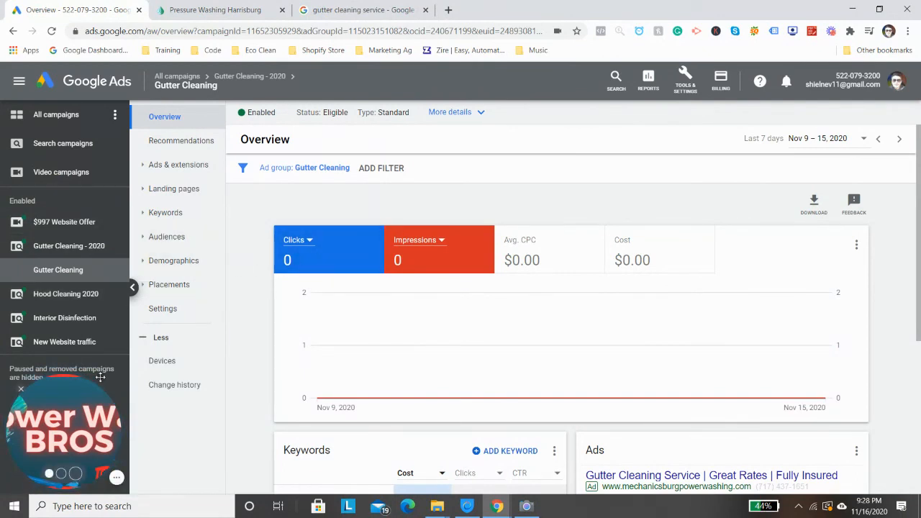
{"action": "mouse_move", "coordinate": [100, 377]}
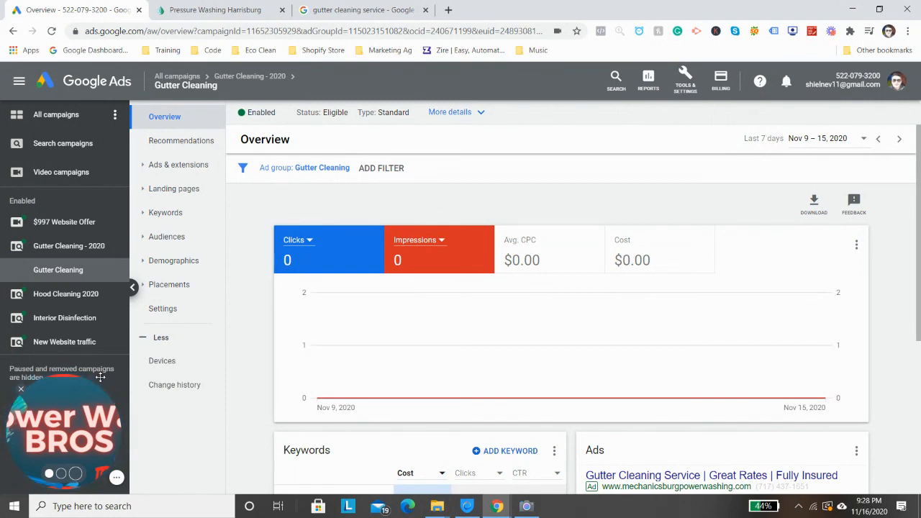